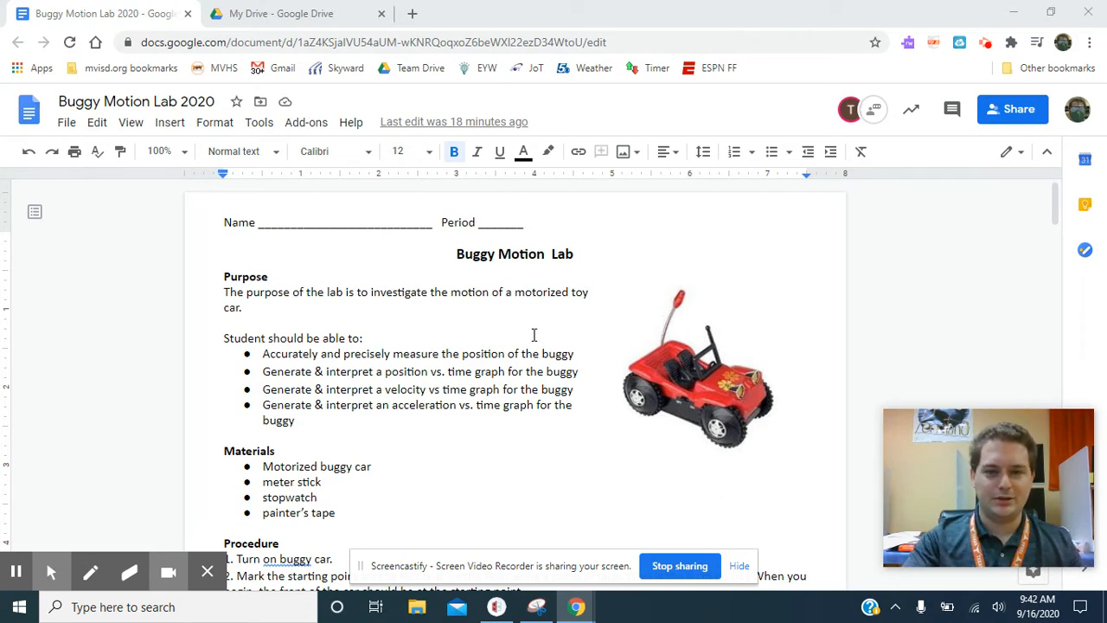
Look through the lab document's data table and the blank Buggy Motion Position vs. Time Graph grid.
scroll(534, 334, down, 10)
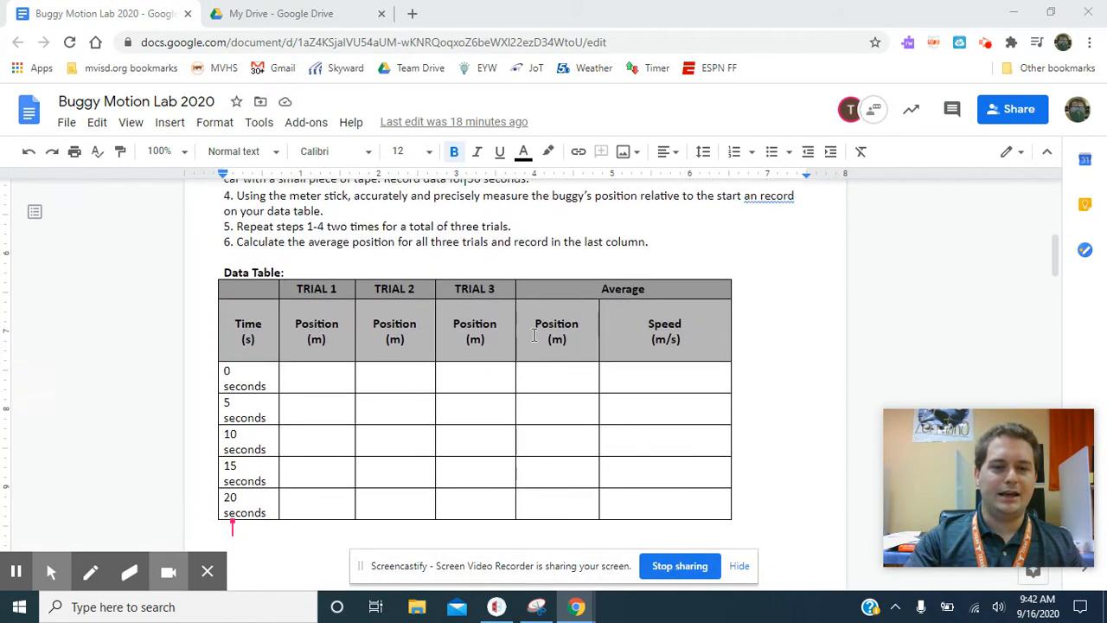
scroll(534, 334, down, 6)
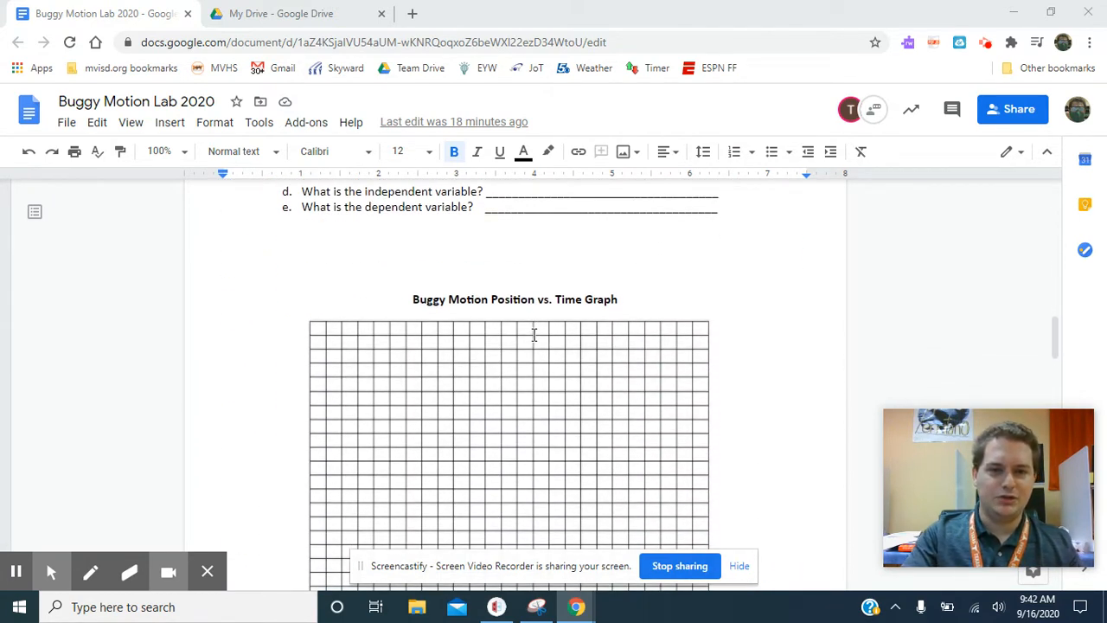
scroll(682, 346, down, 3)
scroll(683, 346, up, 2)
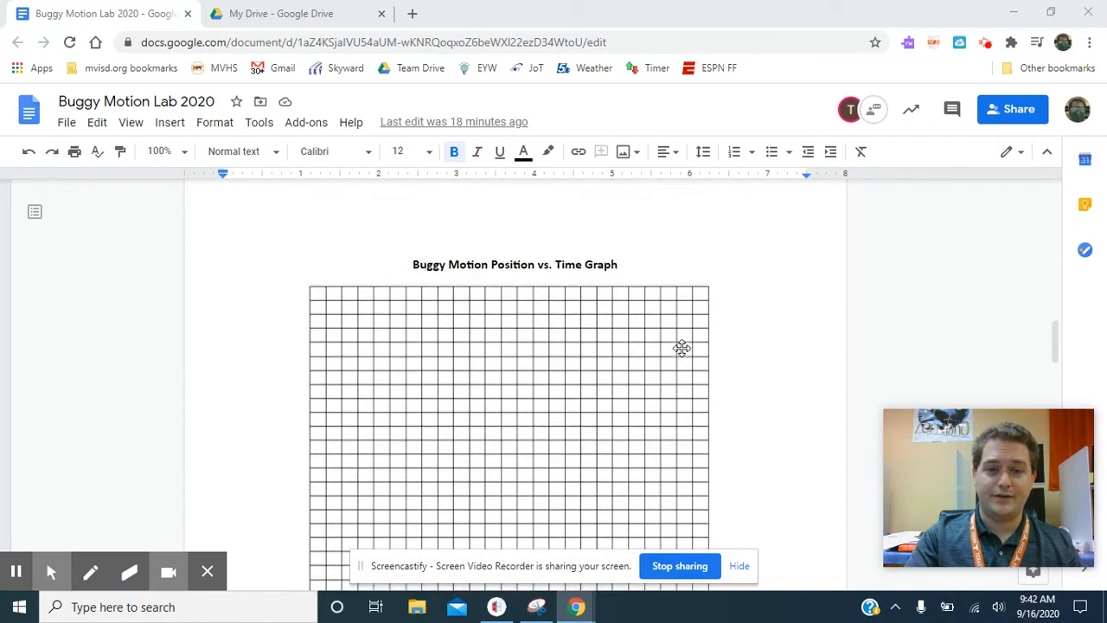
scroll(683, 347, down, 1)
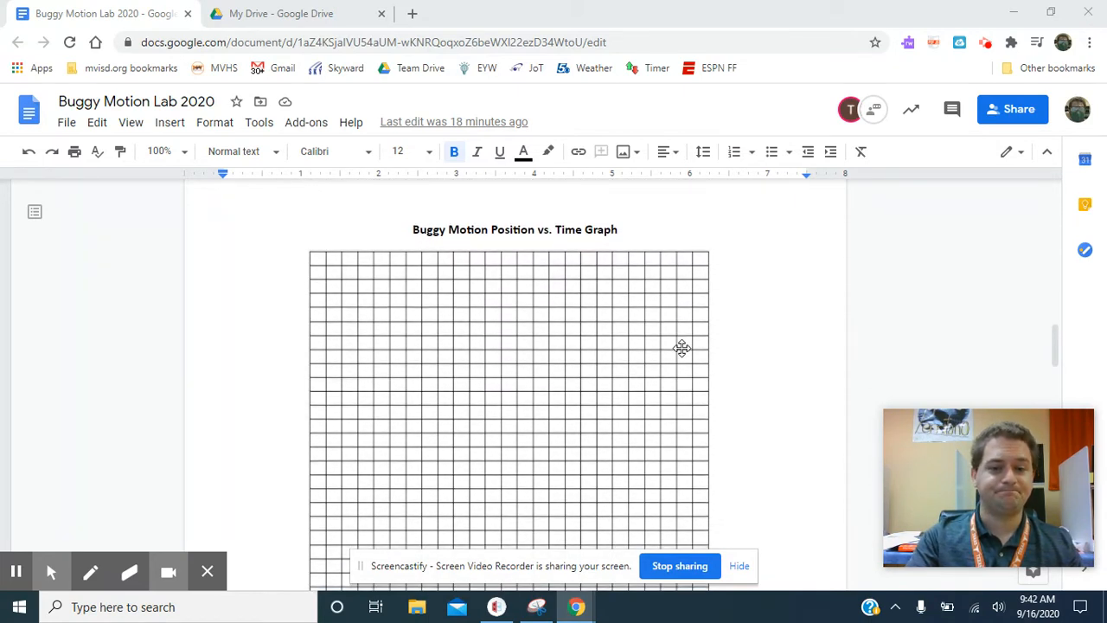
scroll(682, 347, up, 10)
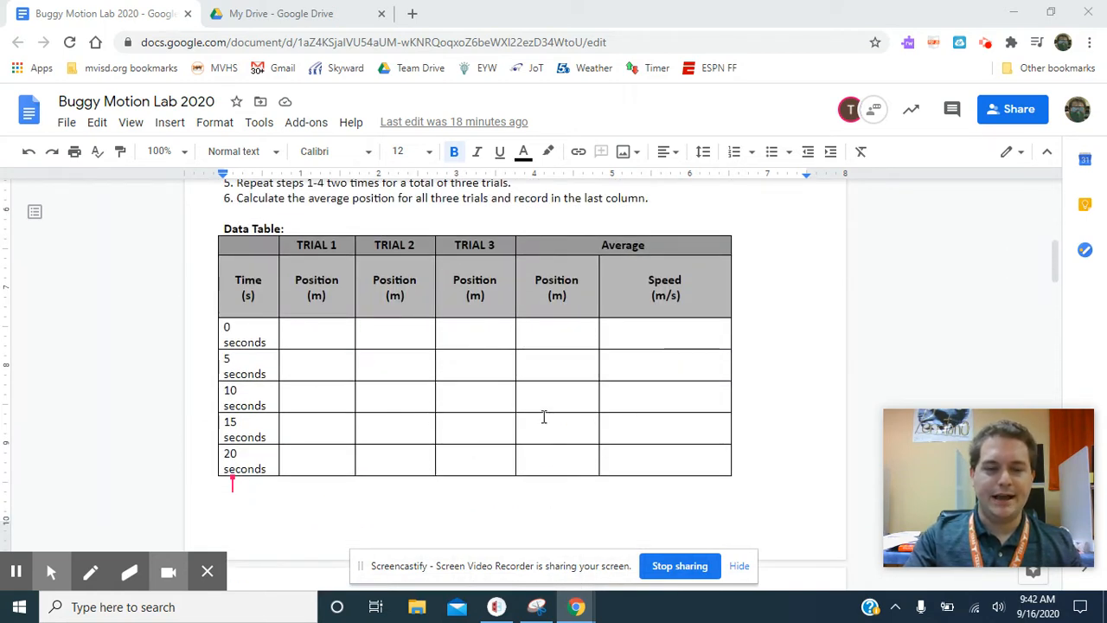
scroll(543, 417, down, 10)
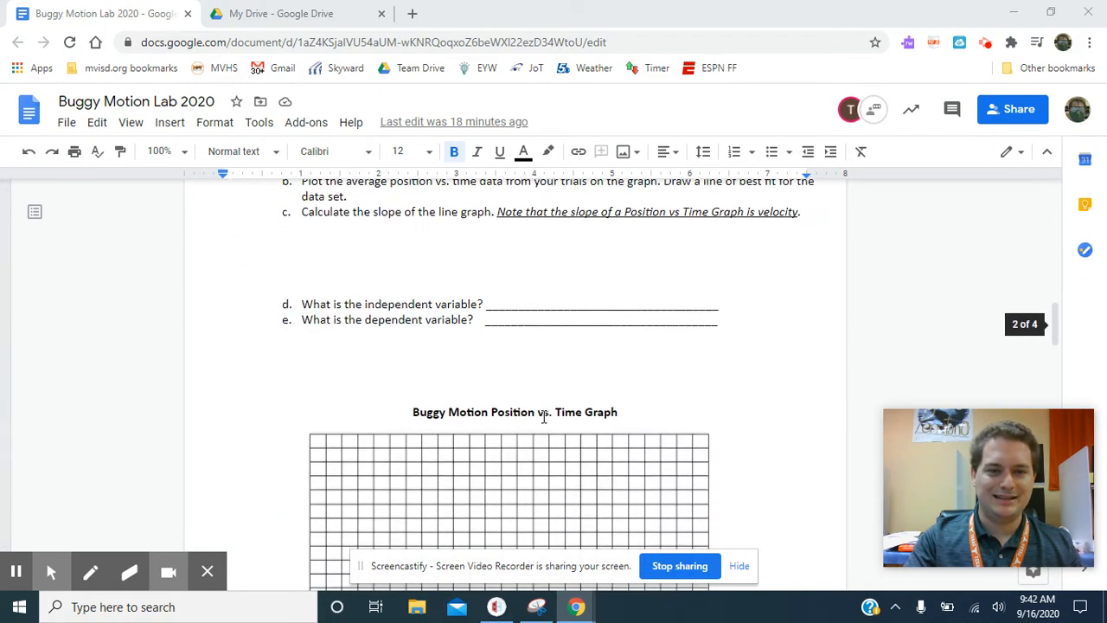
scroll(543, 416, up, 2)
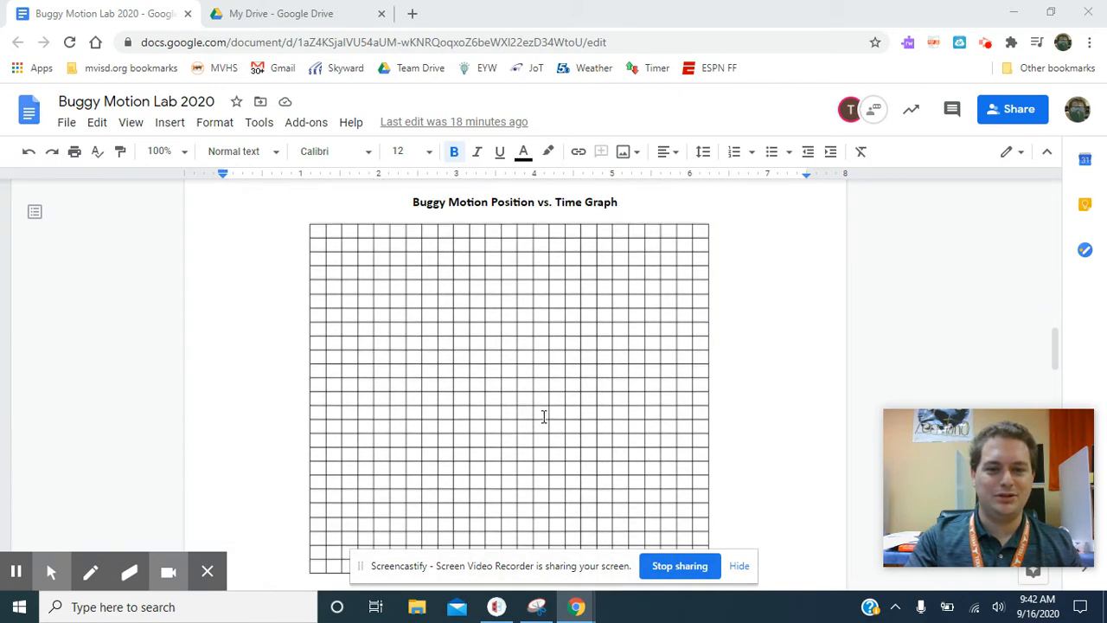
scroll(543, 416, down, 1)
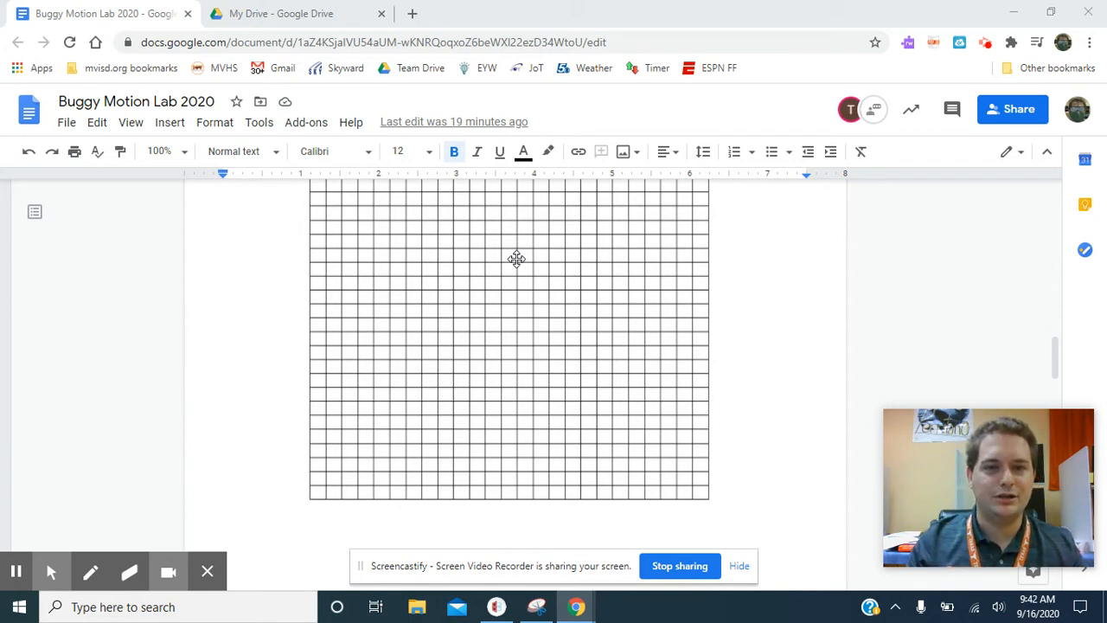
scroll(516, 260, up, 2)
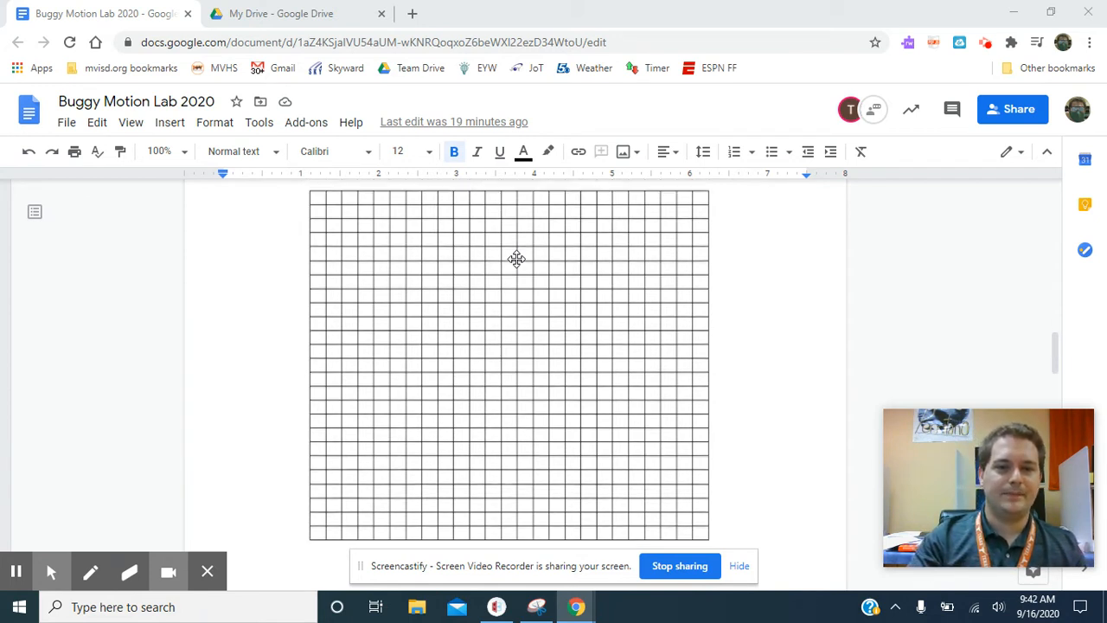
scroll(516, 259, down, 1)
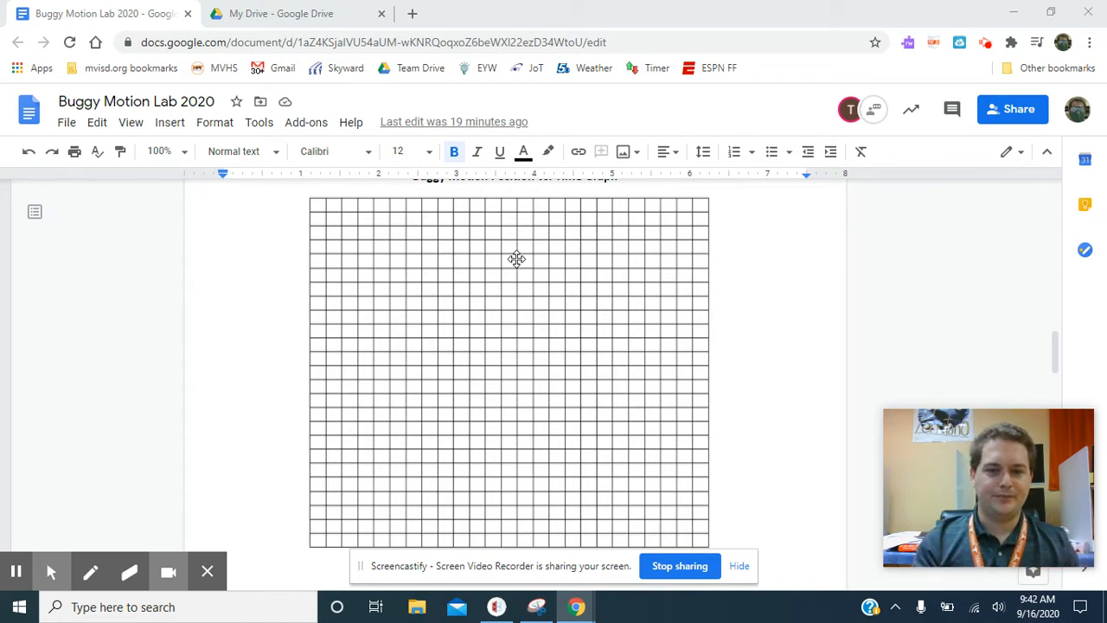
Save the blank Position vs. Time graph grid image to Keep, moving the screen-sharing notice out of the way.
right_click(517, 260)
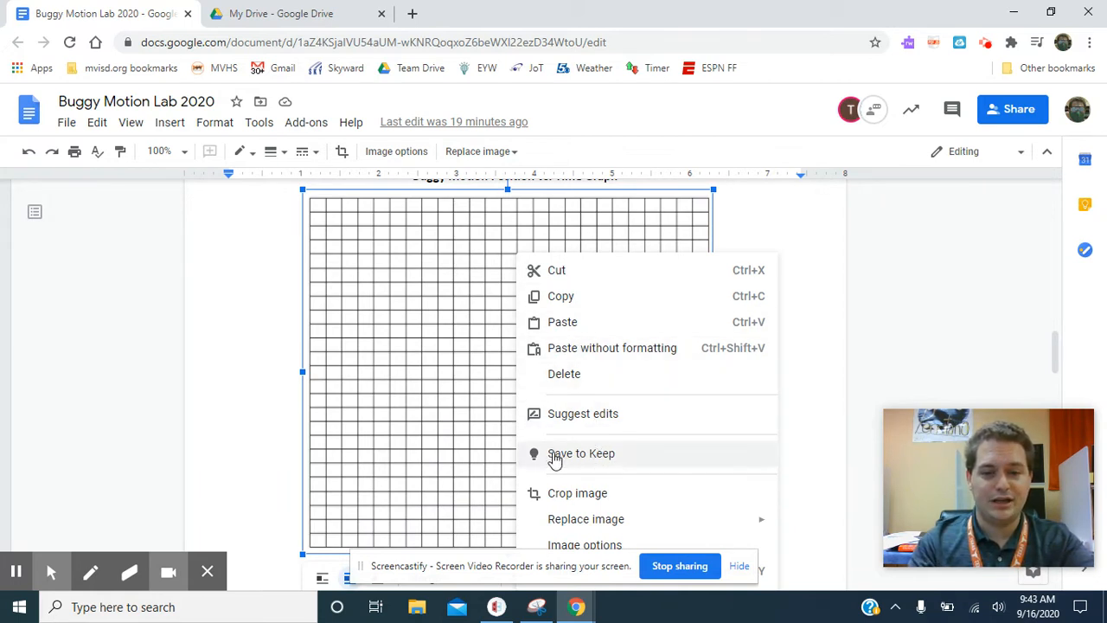
click(356, 577)
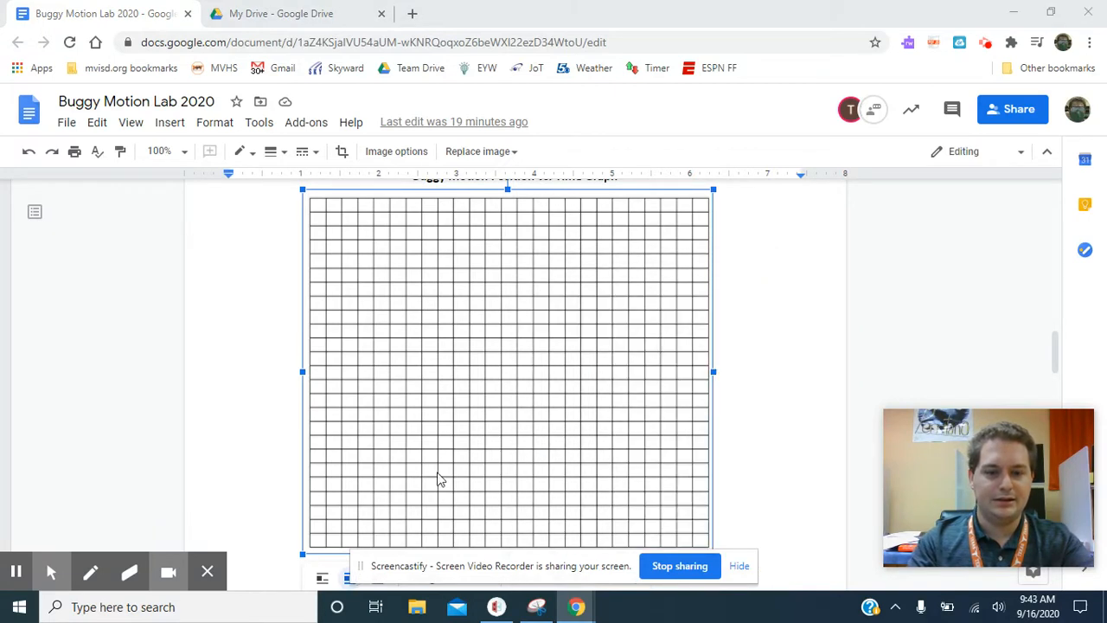
drag(363, 577, 614, 30)
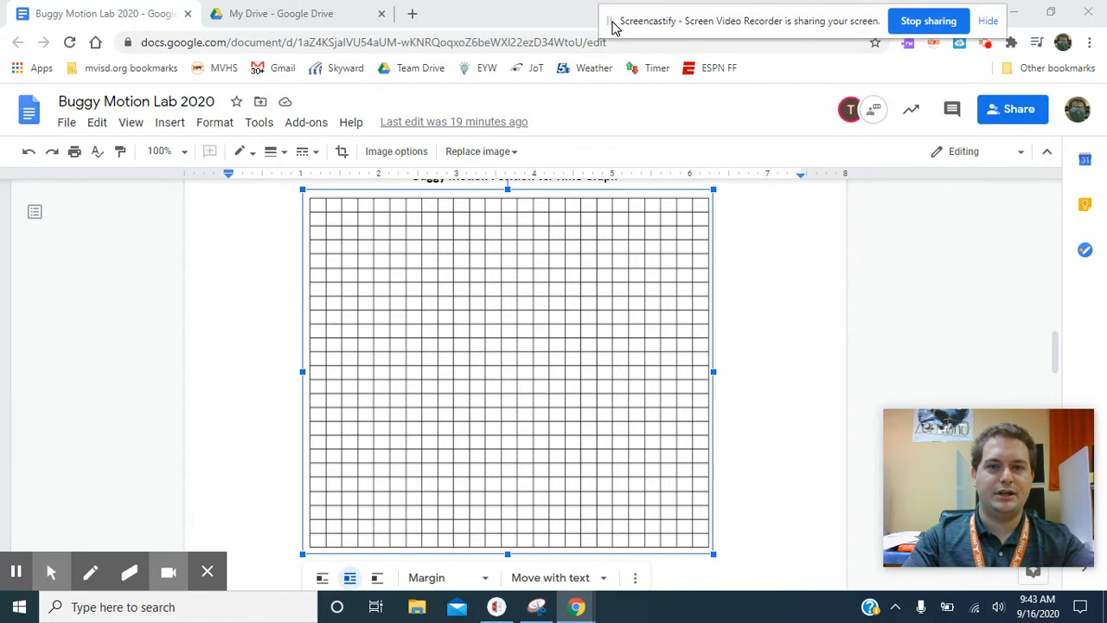
right_click(493, 389)
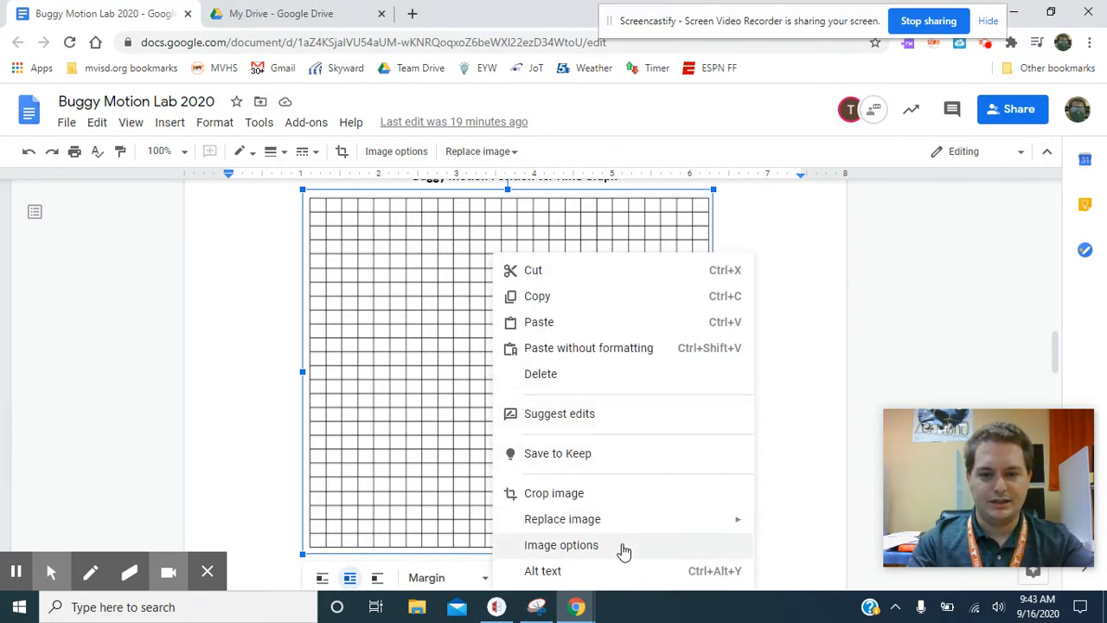
click(569, 466)
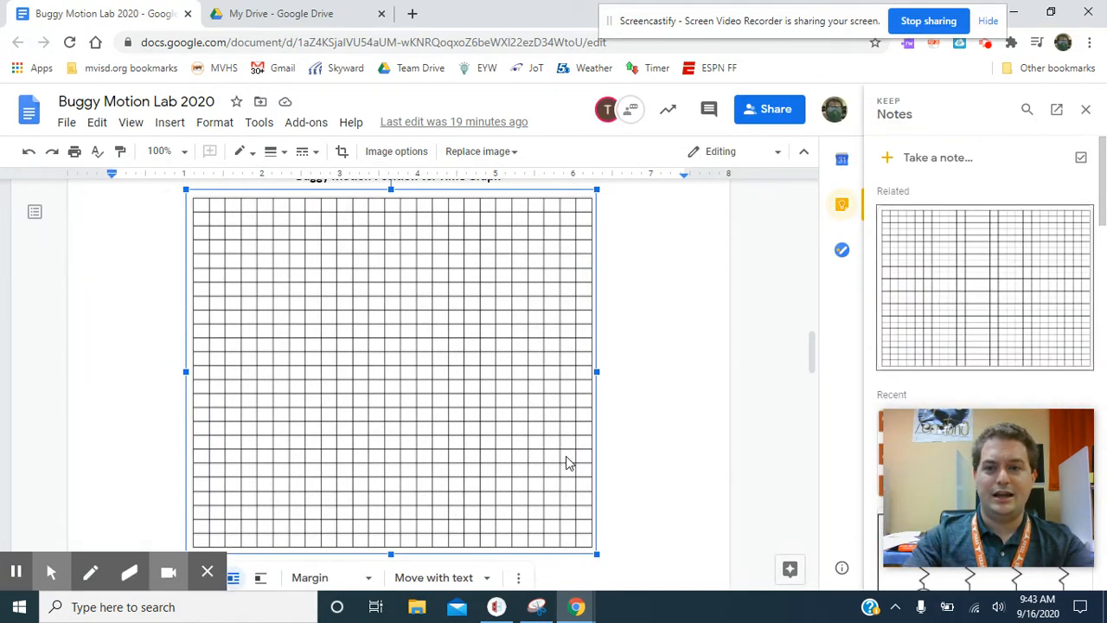
Save the grid image from the Keep notes to the Downloads folder as a PNG named Graph.
right_click(970, 270)
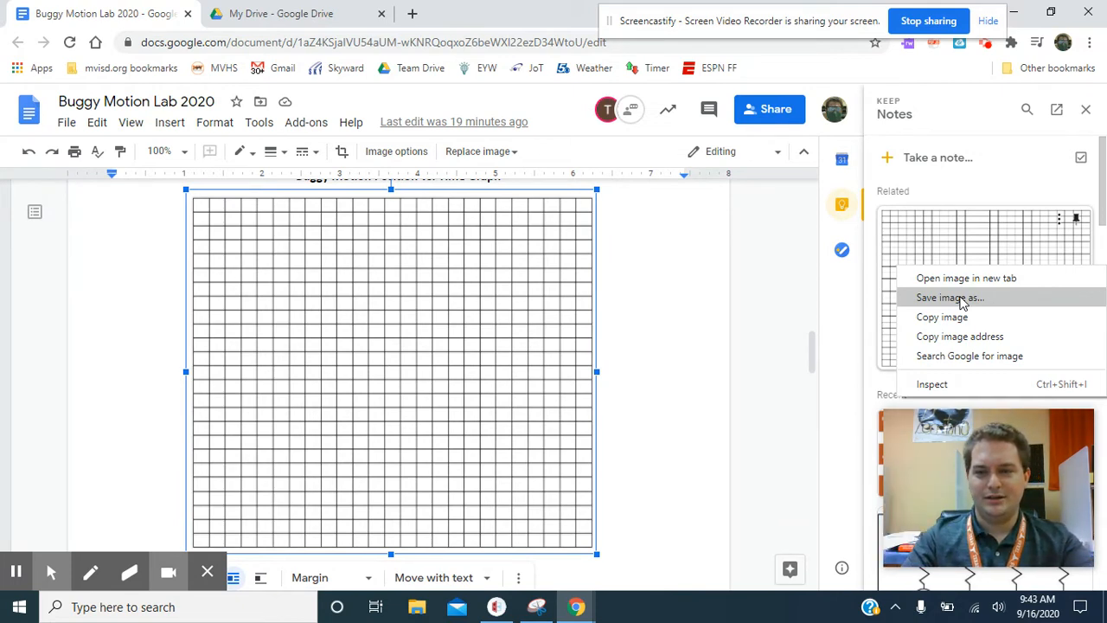
click(949, 298)
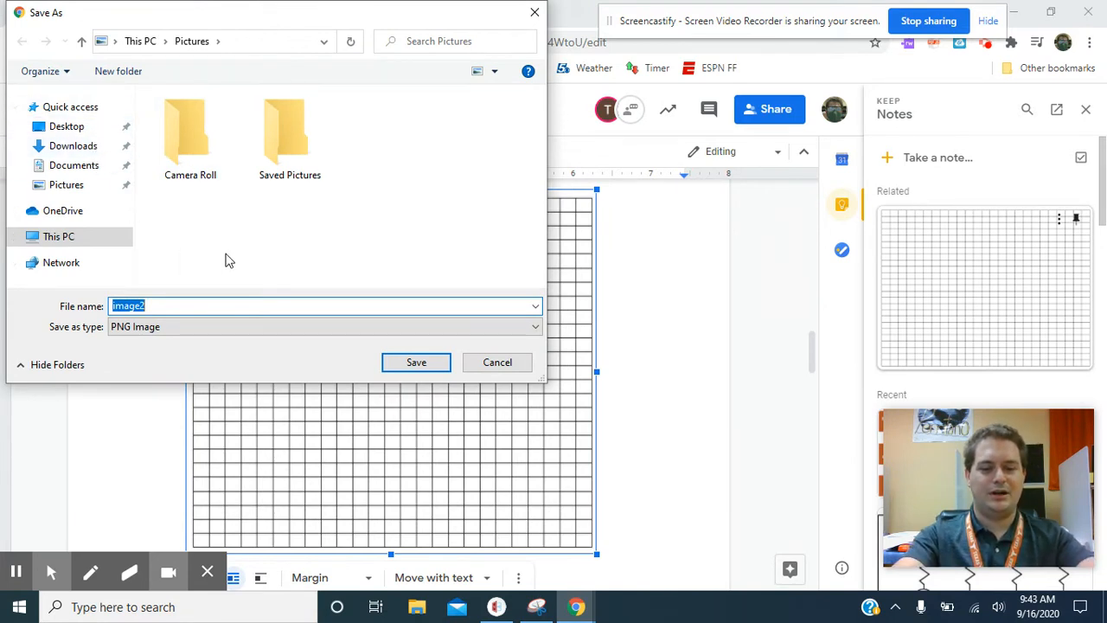
text(Graph)
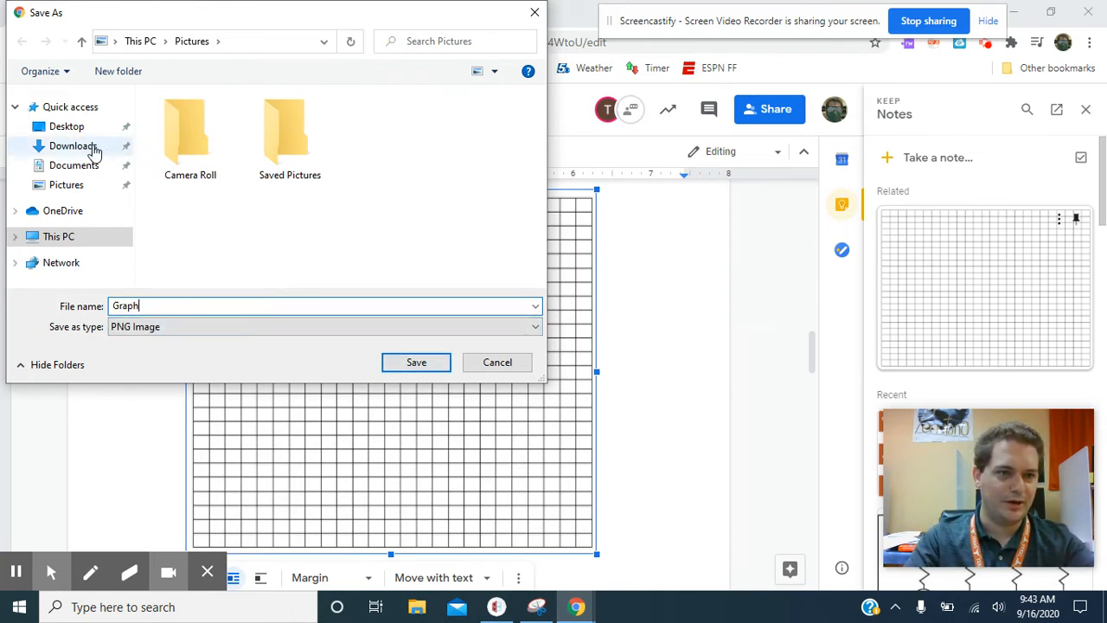
click(95, 149)
click(414, 362)
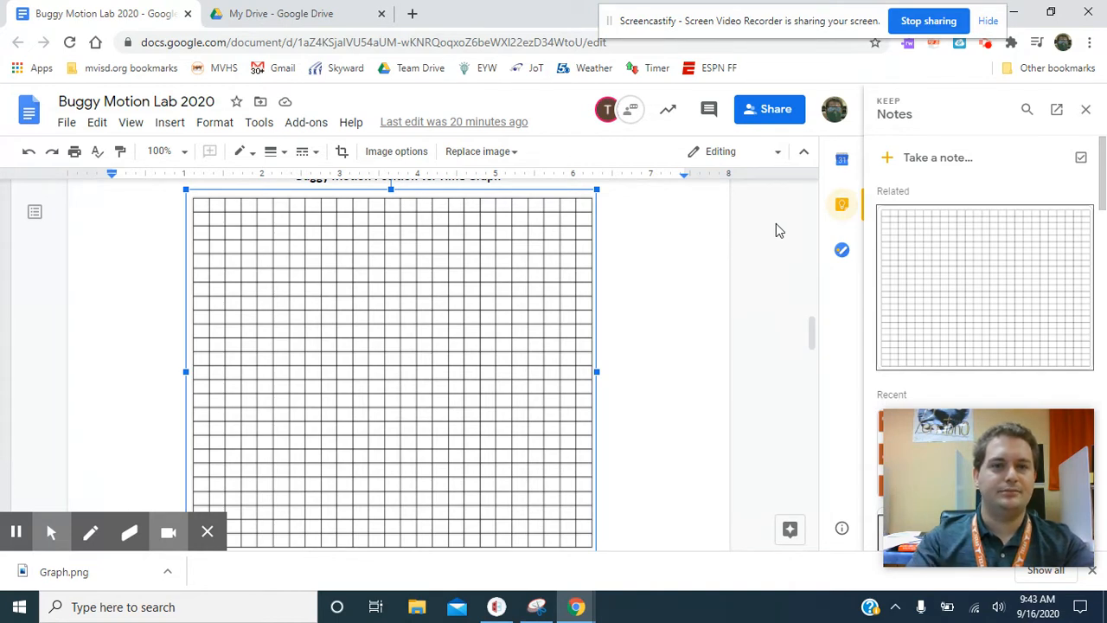
Switch to Google Drive and create a new Google Drawings file in My Drive.
click(322, 11)
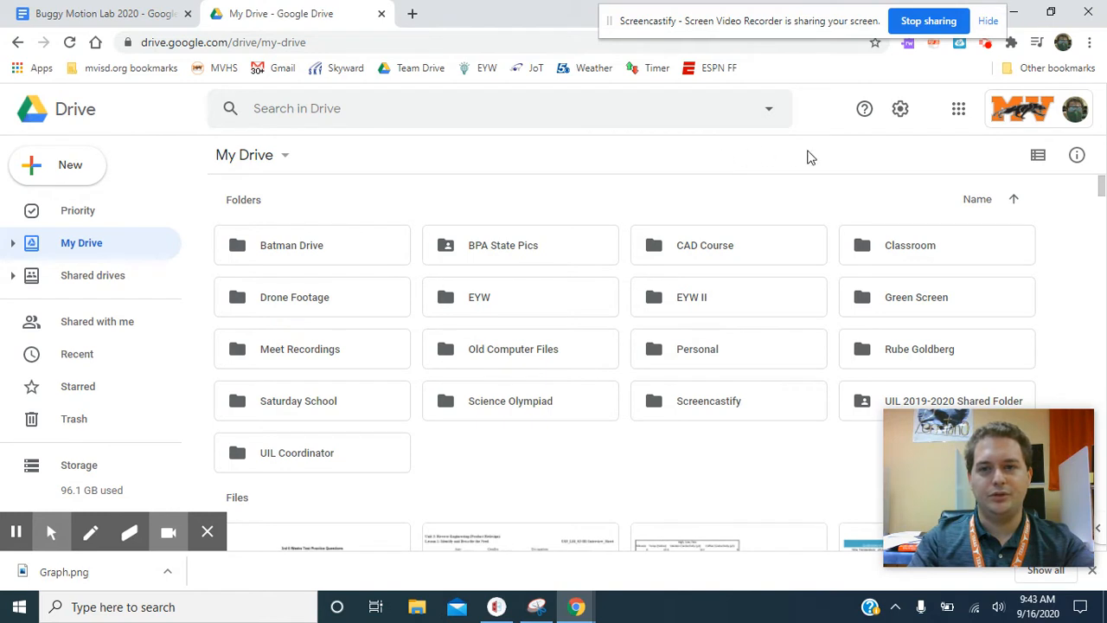
click(958, 108)
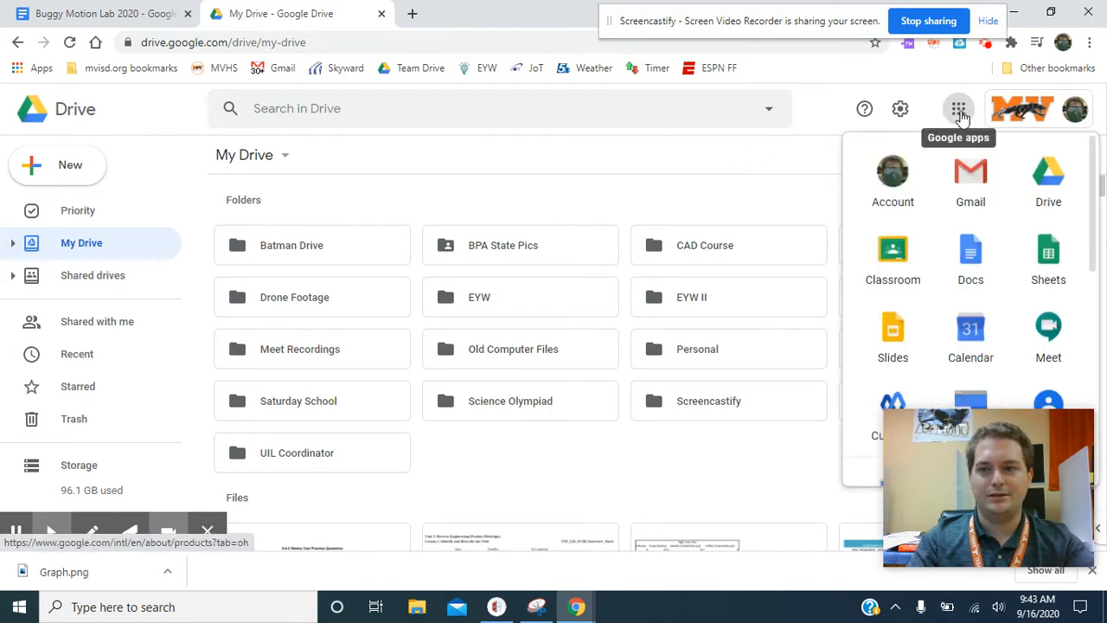
click(1056, 194)
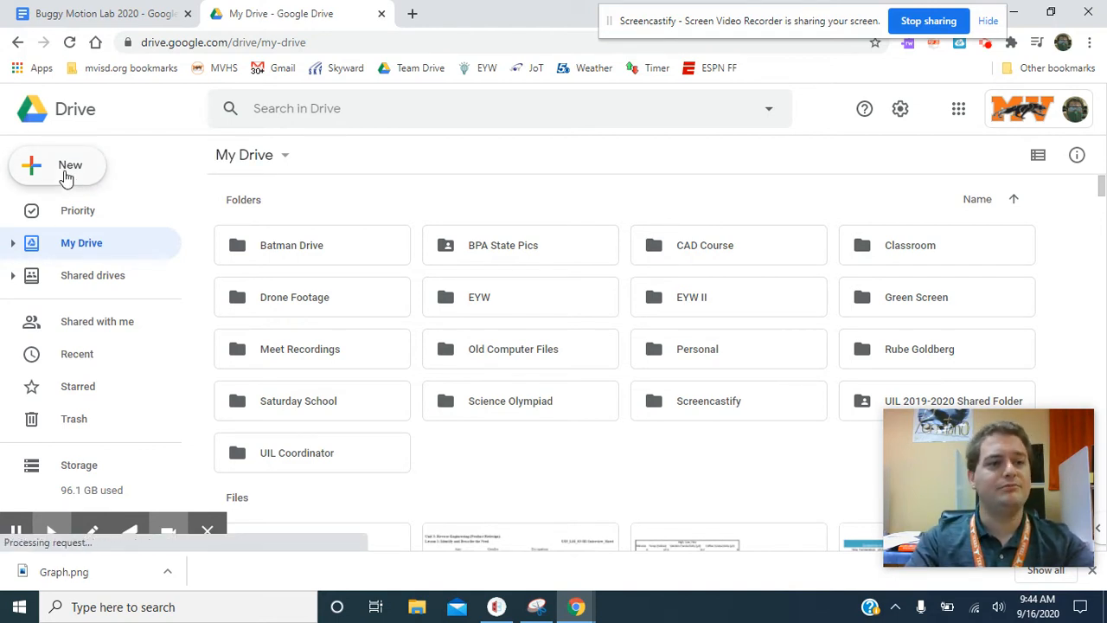
click(67, 175)
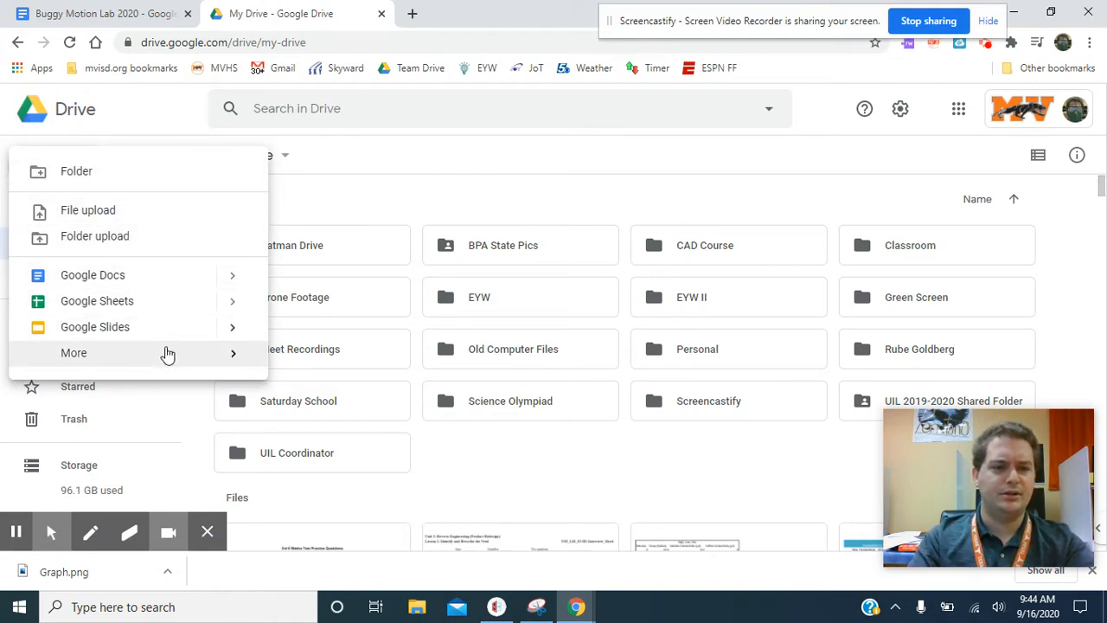
mouse_move(164, 364)
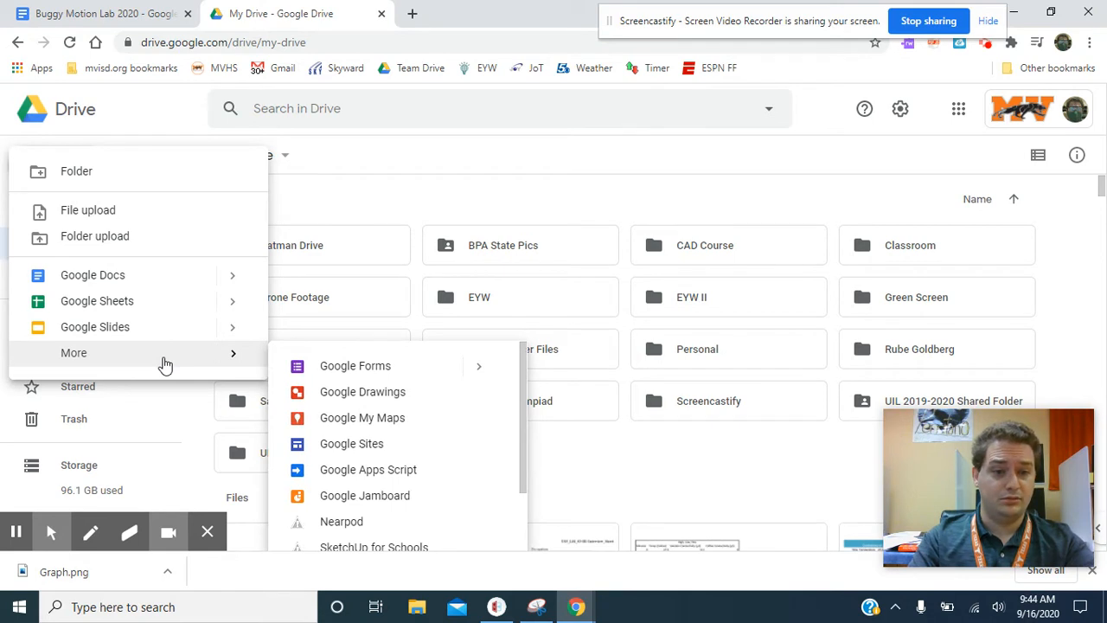
click(427, 403)
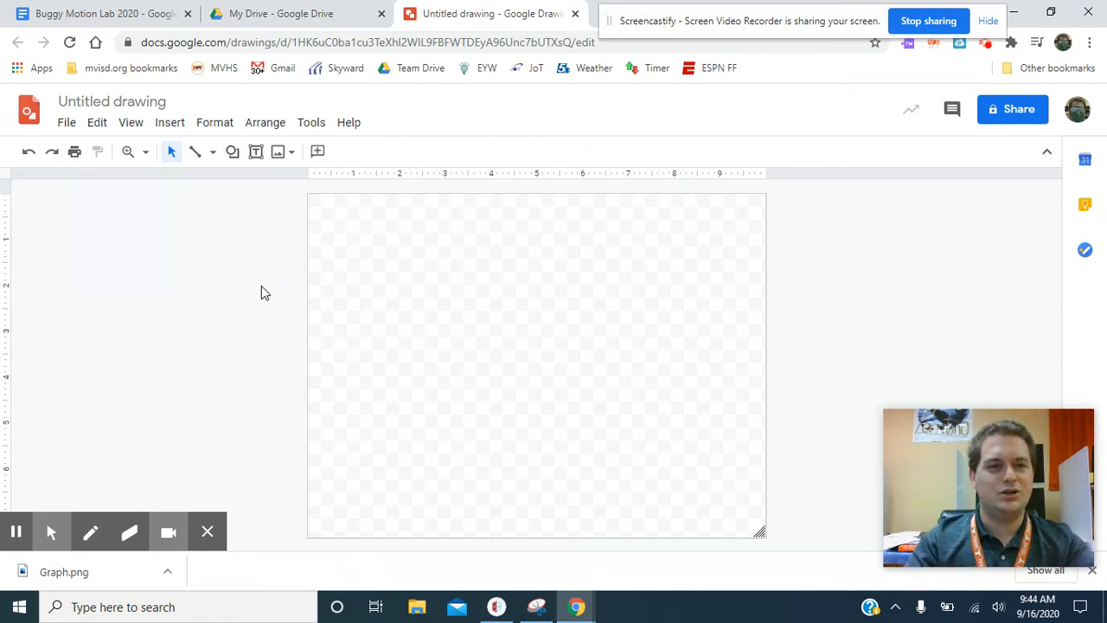
Rename the untitled drawing as "Position vs Time Graph".
click(143, 100)
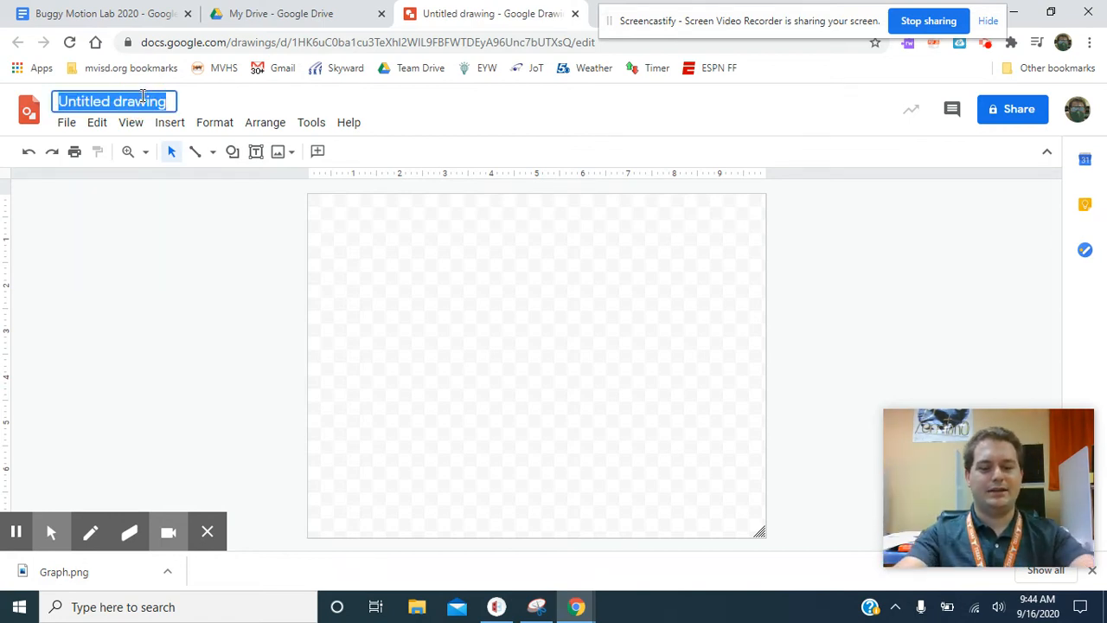
text(Pos)
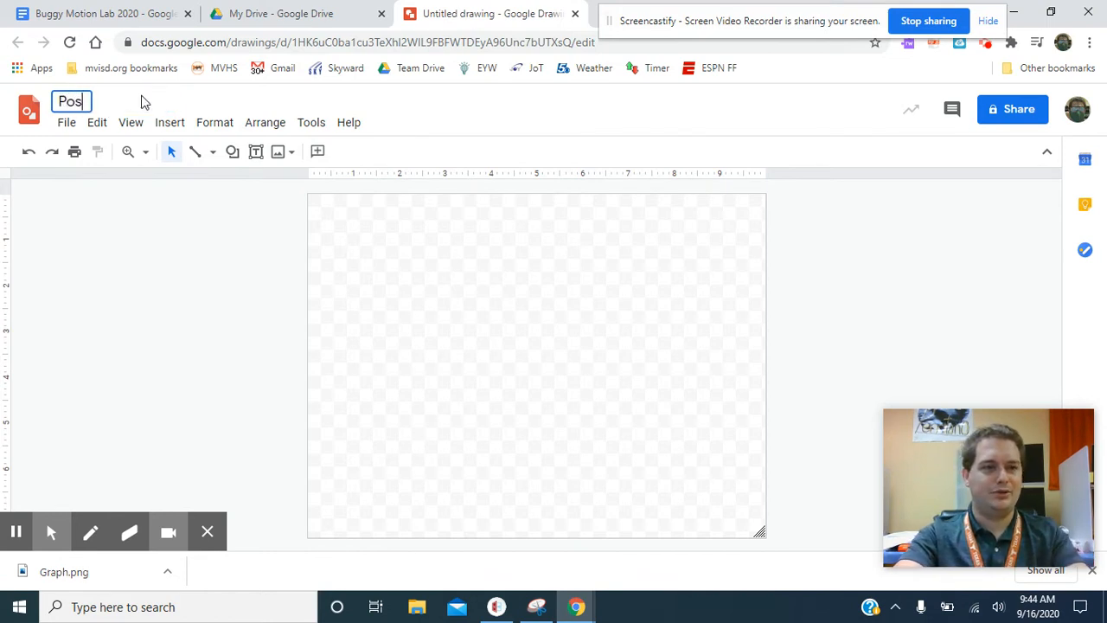
text(ition vs T)
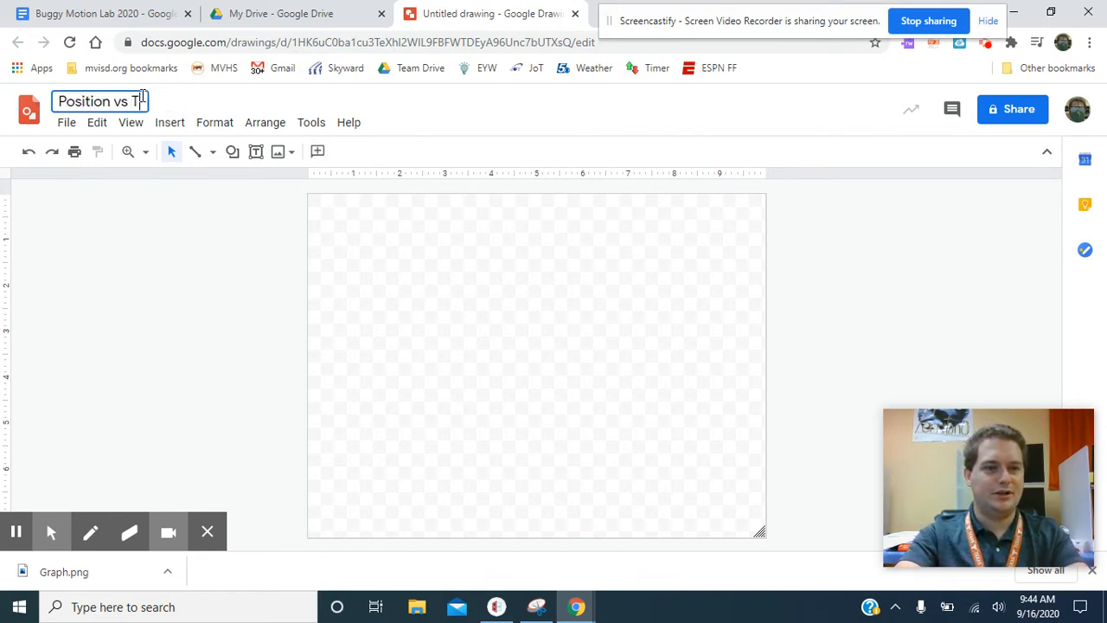
text(ime Graph)
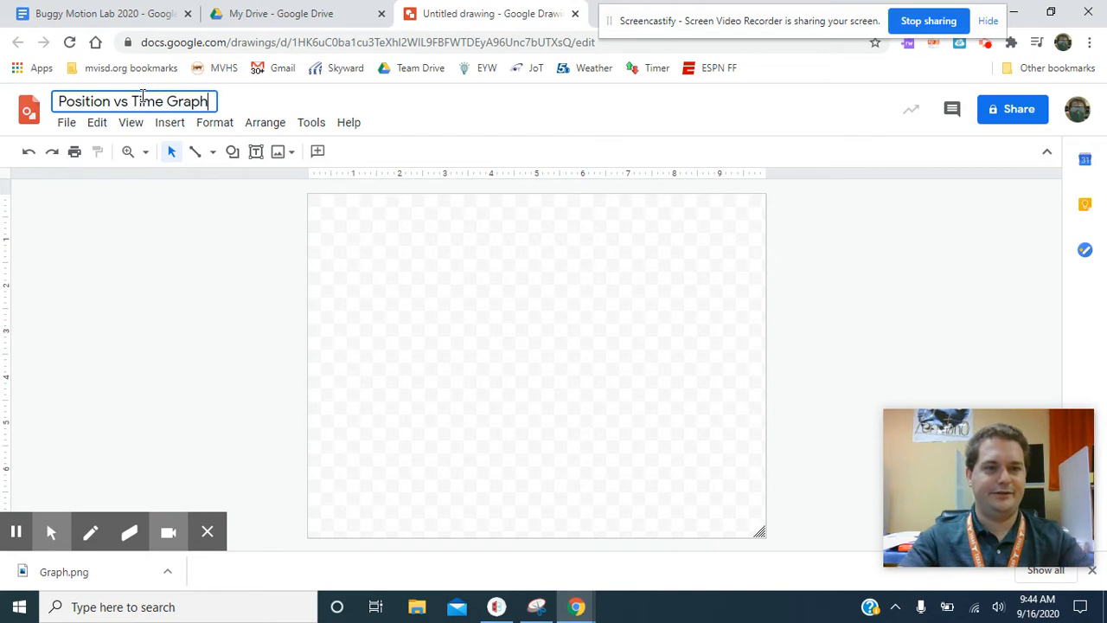
click(267, 344)
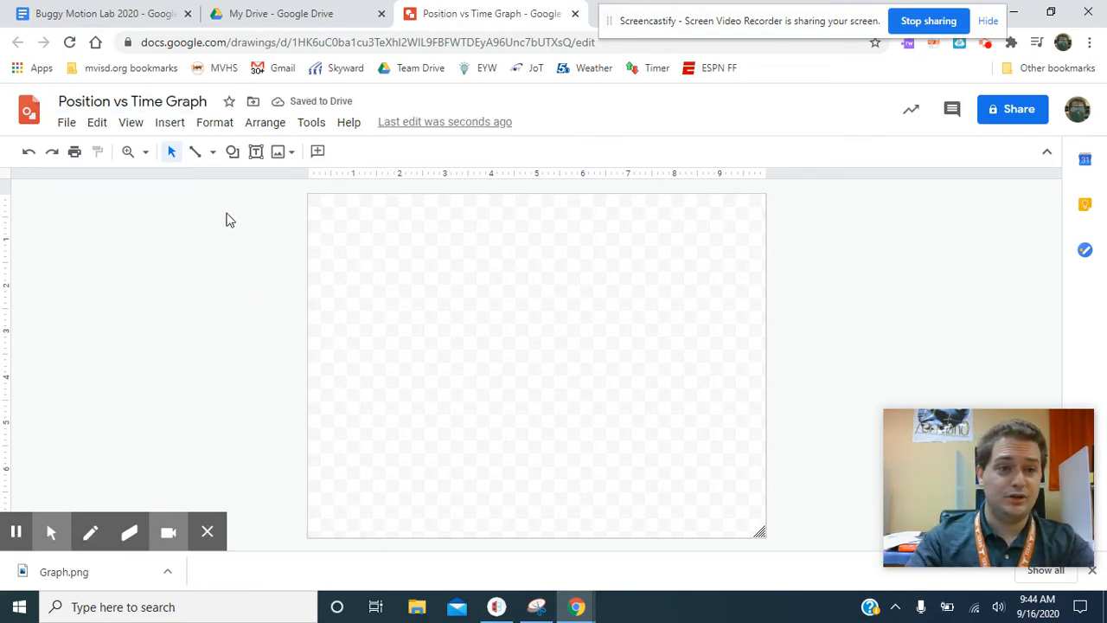
Insert the Graph PNG image from the computer's Downloads folder into the drawing.
click(166, 129)
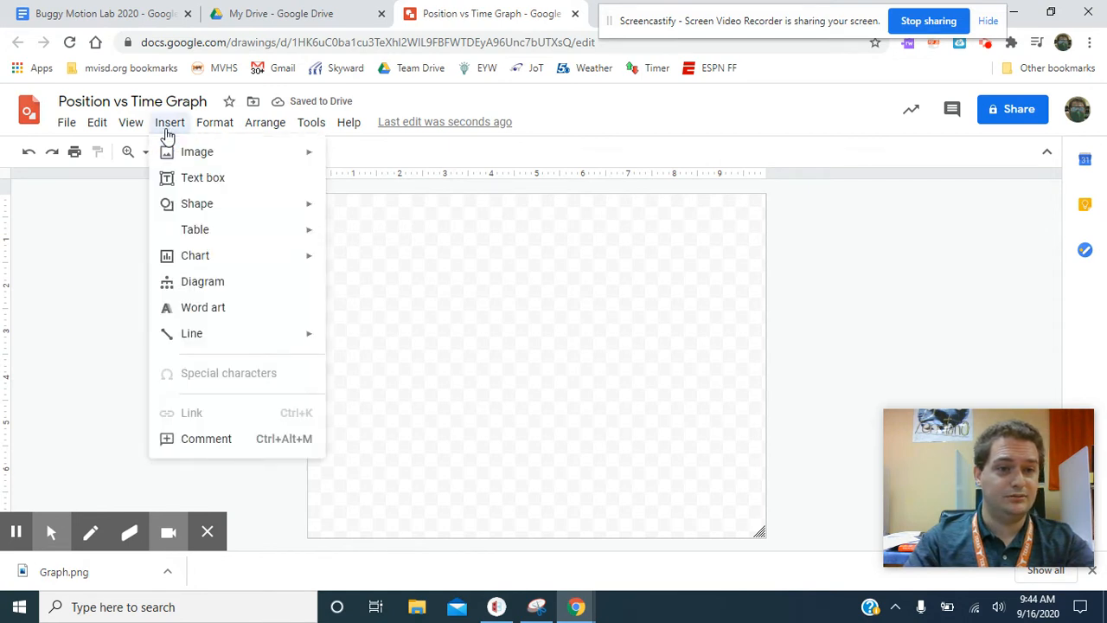
mouse_move(227, 161)
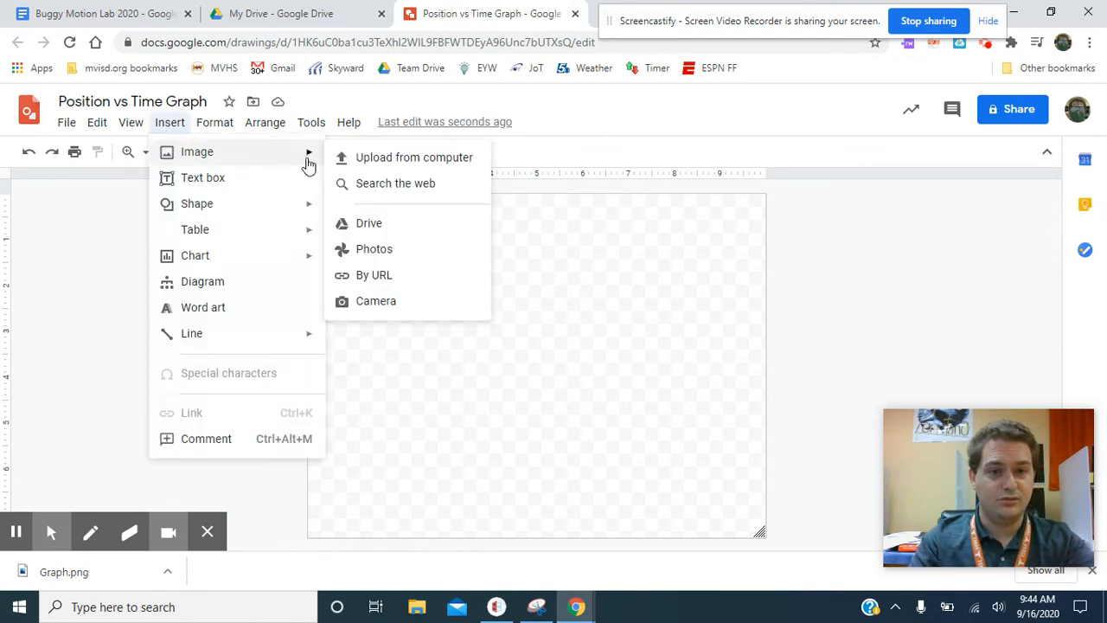
click(398, 160)
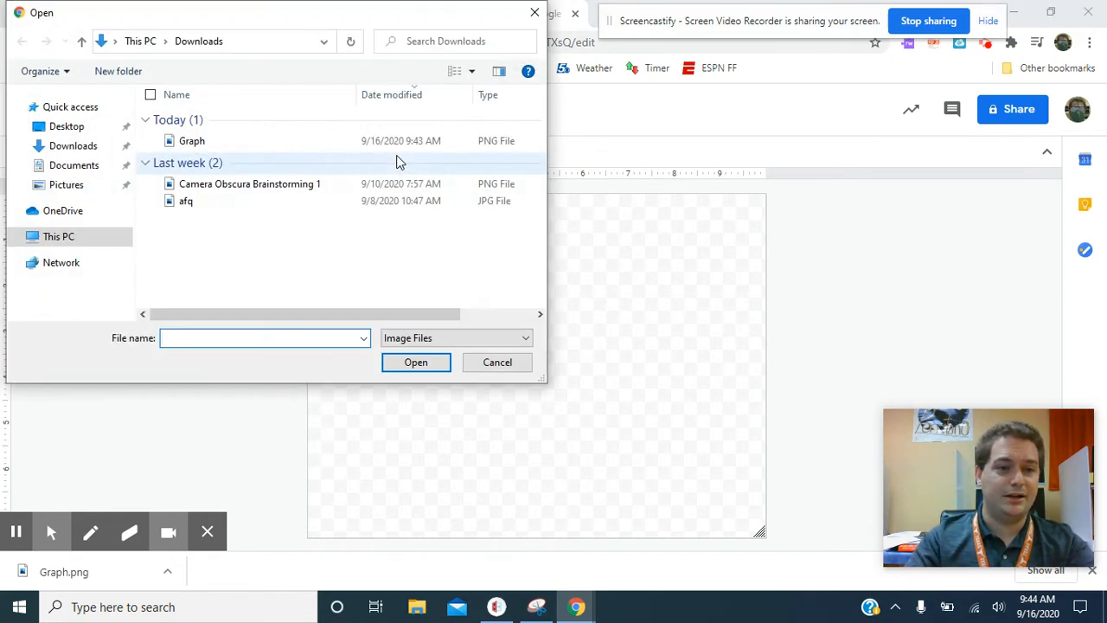
click(240, 149)
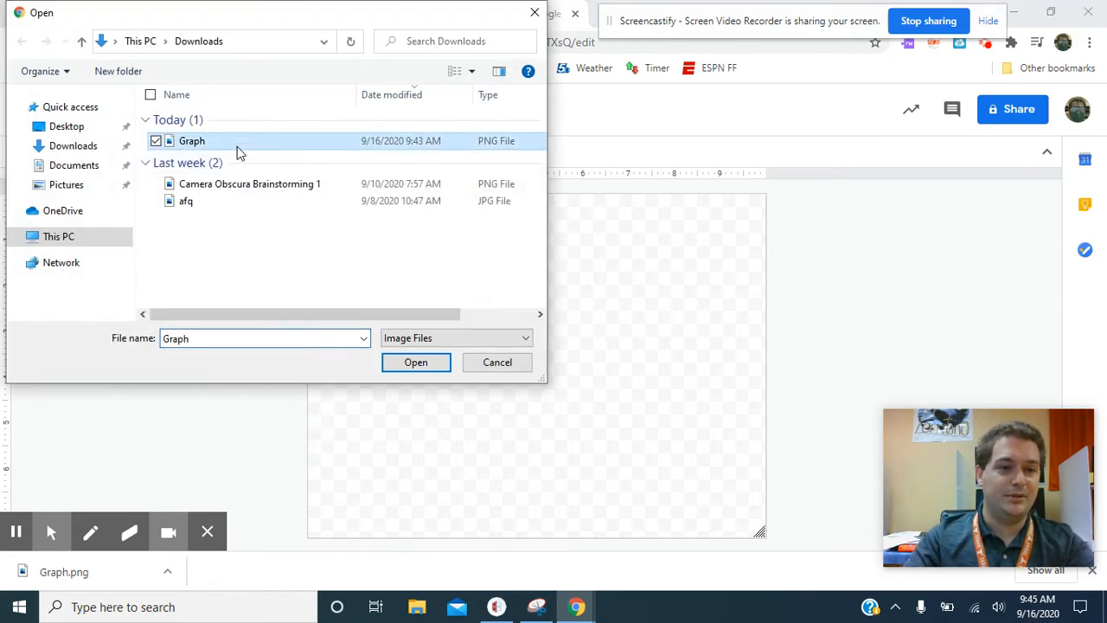
click(424, 367)
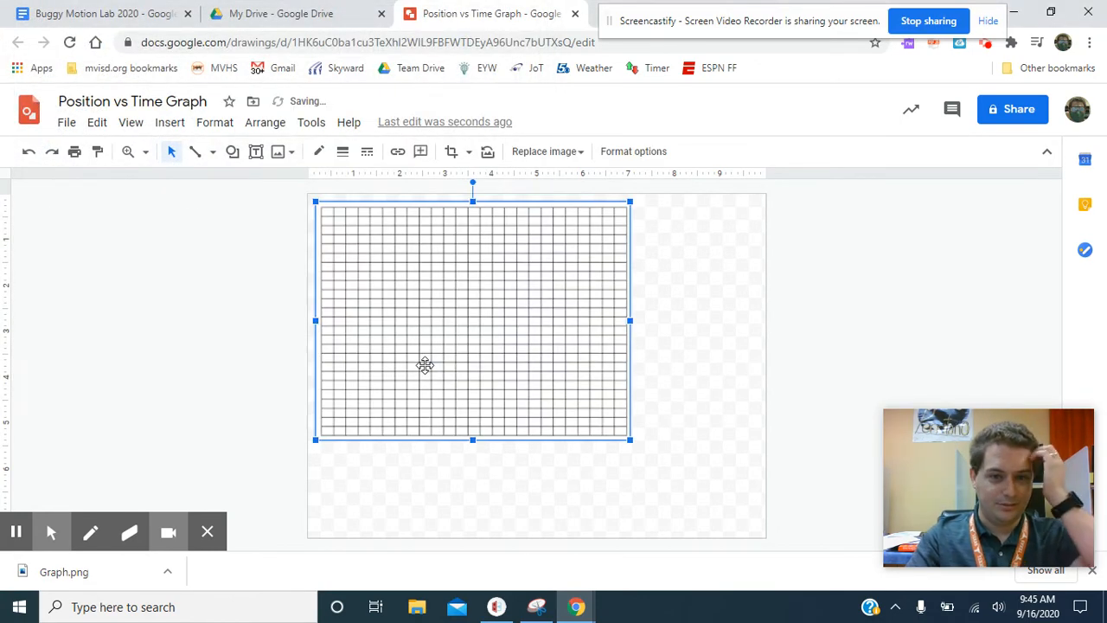
Move the grid image to the center of the drawing canvas.
click(470, 345)
drag(471, 345, 537, 396)
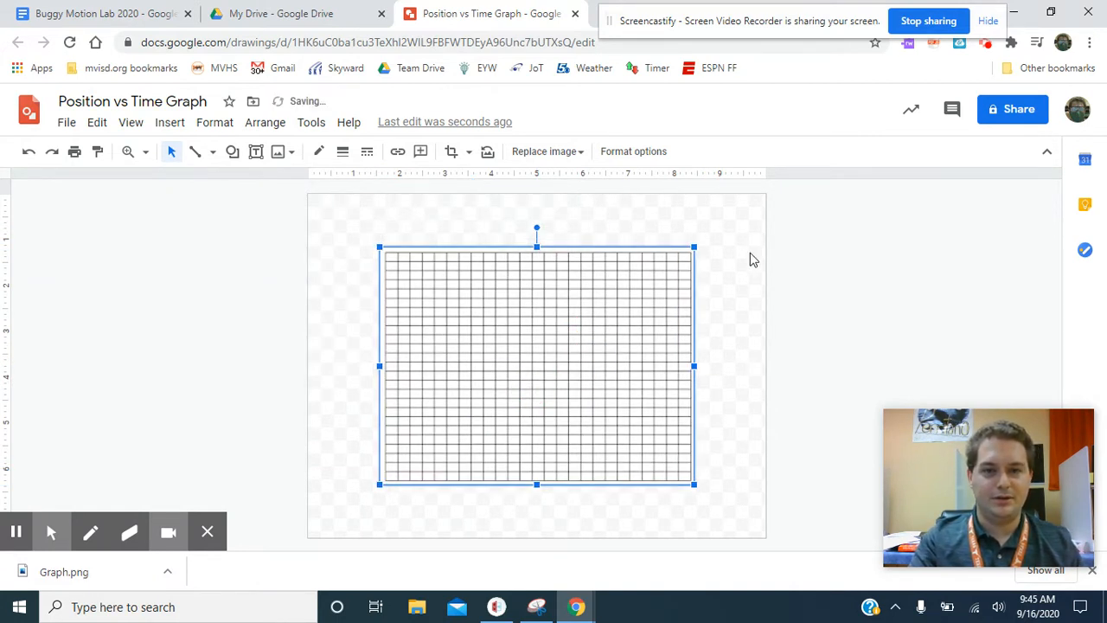
scroll(750, 252, up, 3)
scroll(750, 252, down, 1)
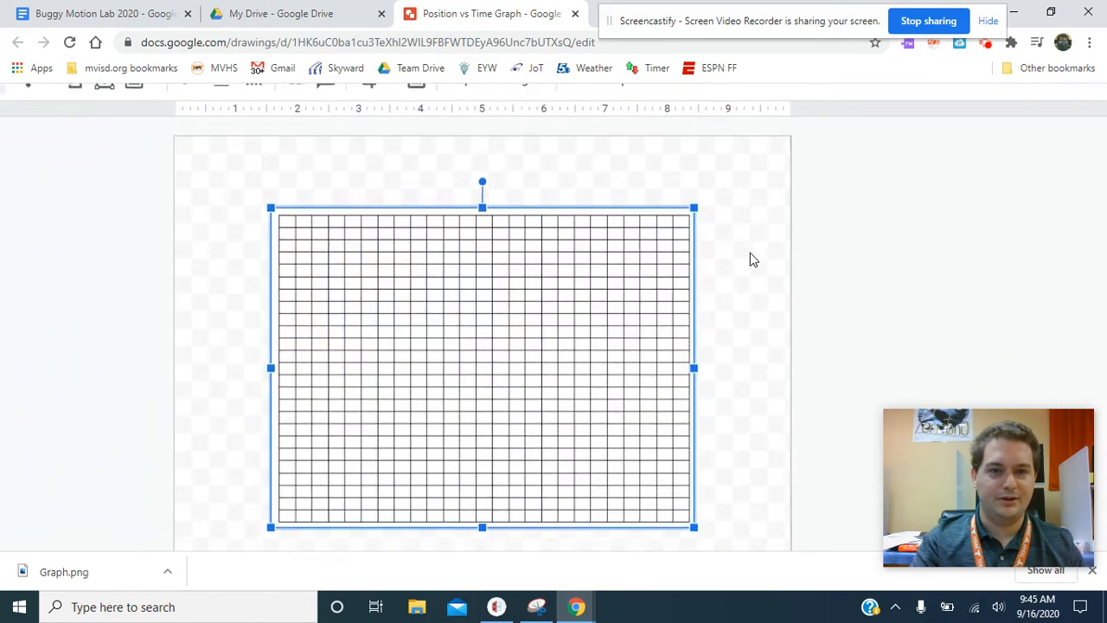
scroll(750, 252, down, 1)
scroll(750, 252, left, 1)
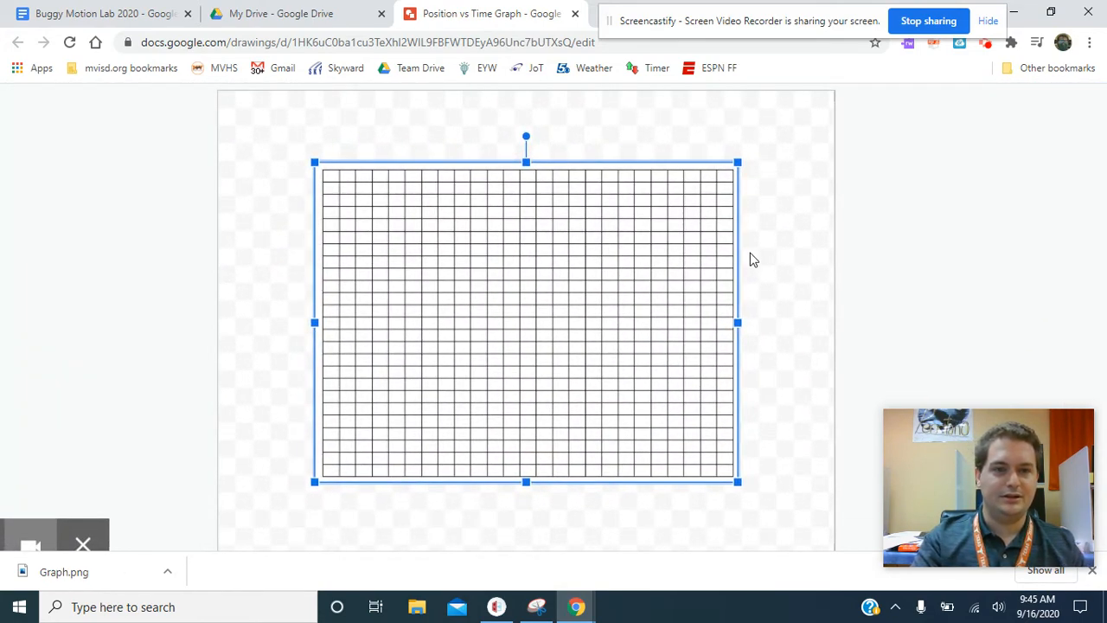
scroll(750, 253, down, 3)
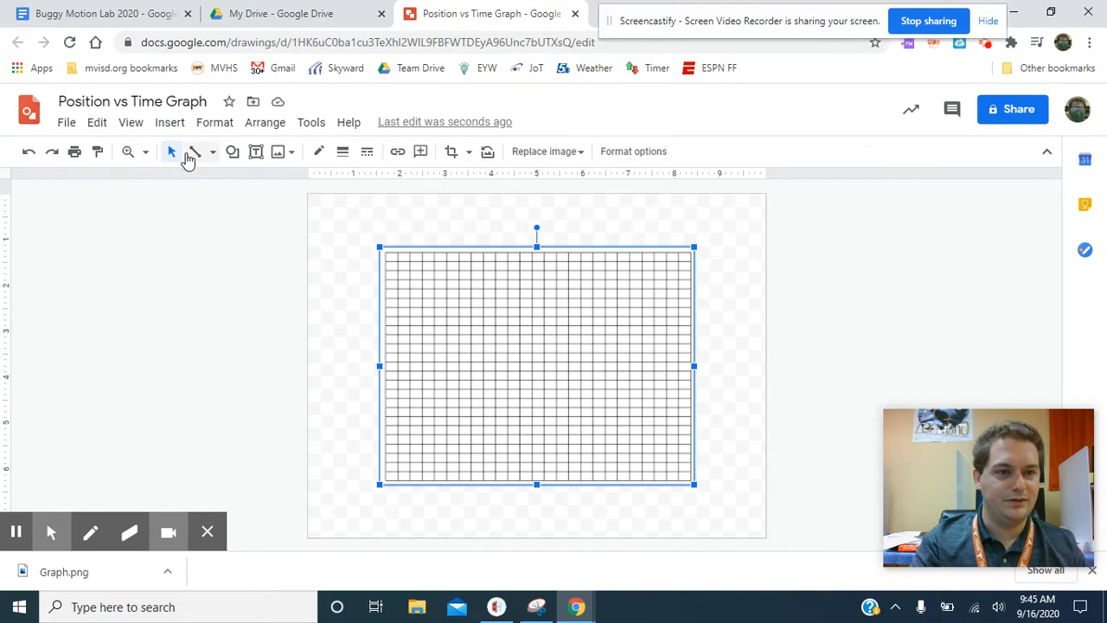
Draw a text box about 7 inches wide and 0.5 inch high directly beneath the grid, spanning its width.
click(145, 153)
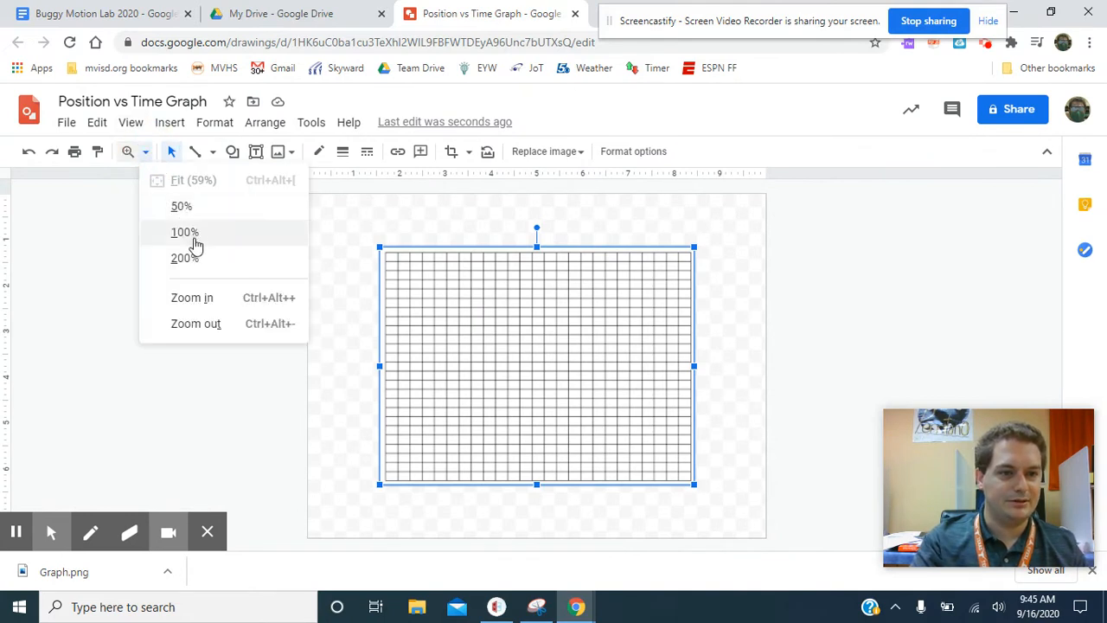
click(197, 264)
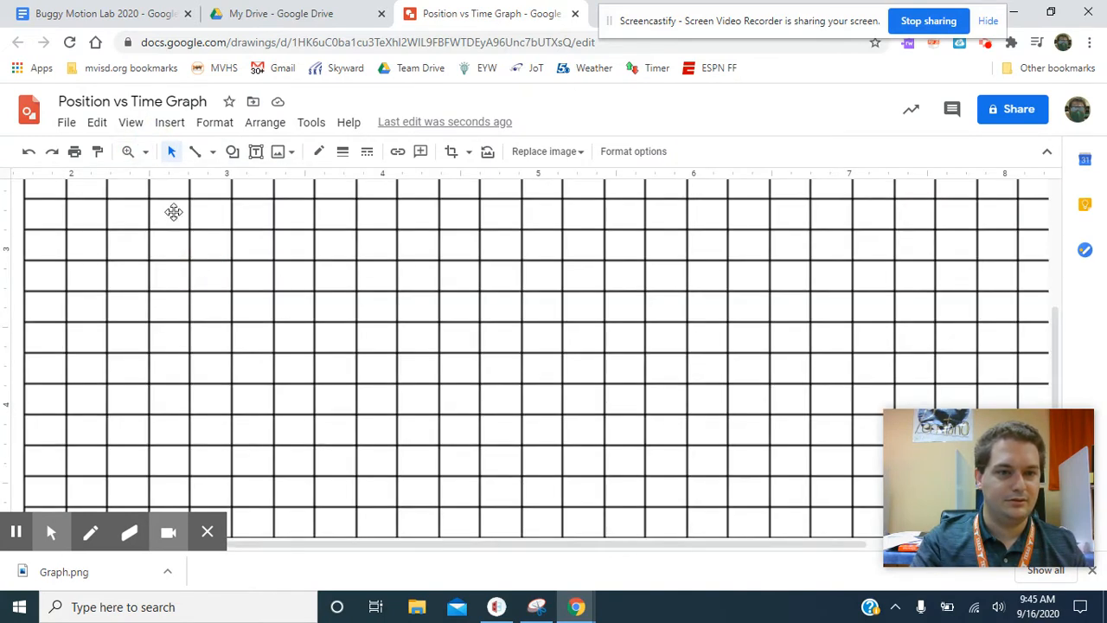
click(148, 159)
click(185, 232)
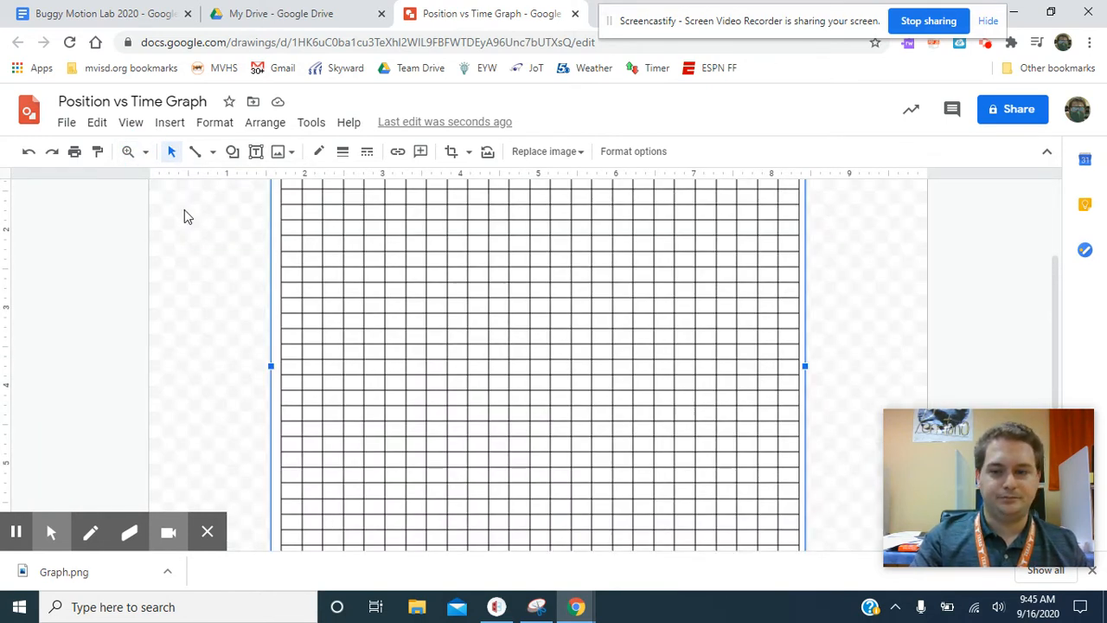
scroll(184, 210, down, 2)
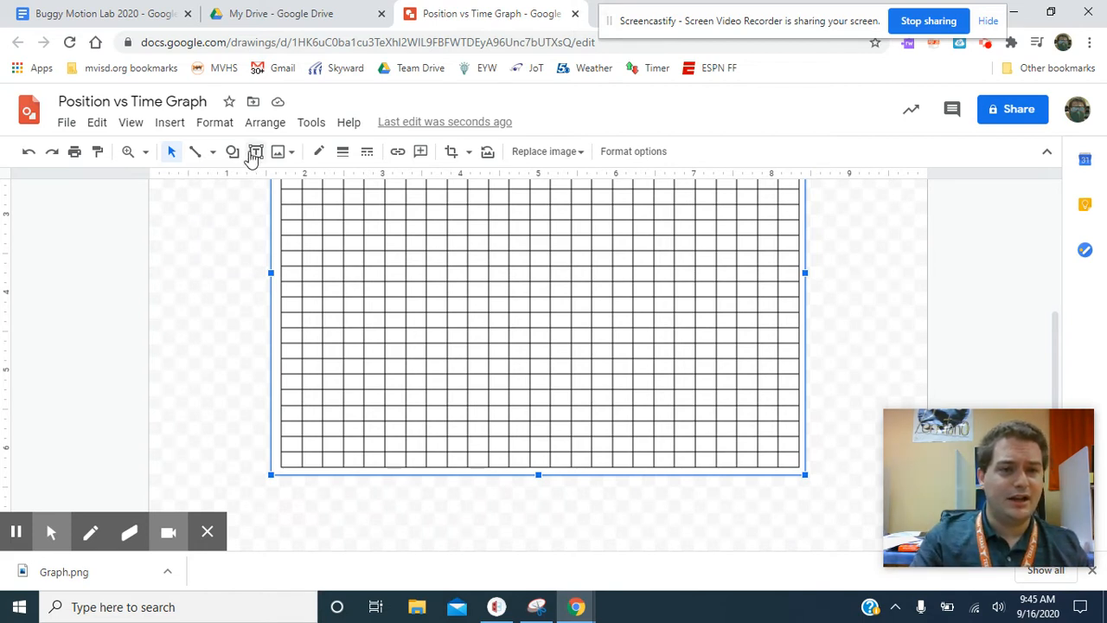
click(195, 286)
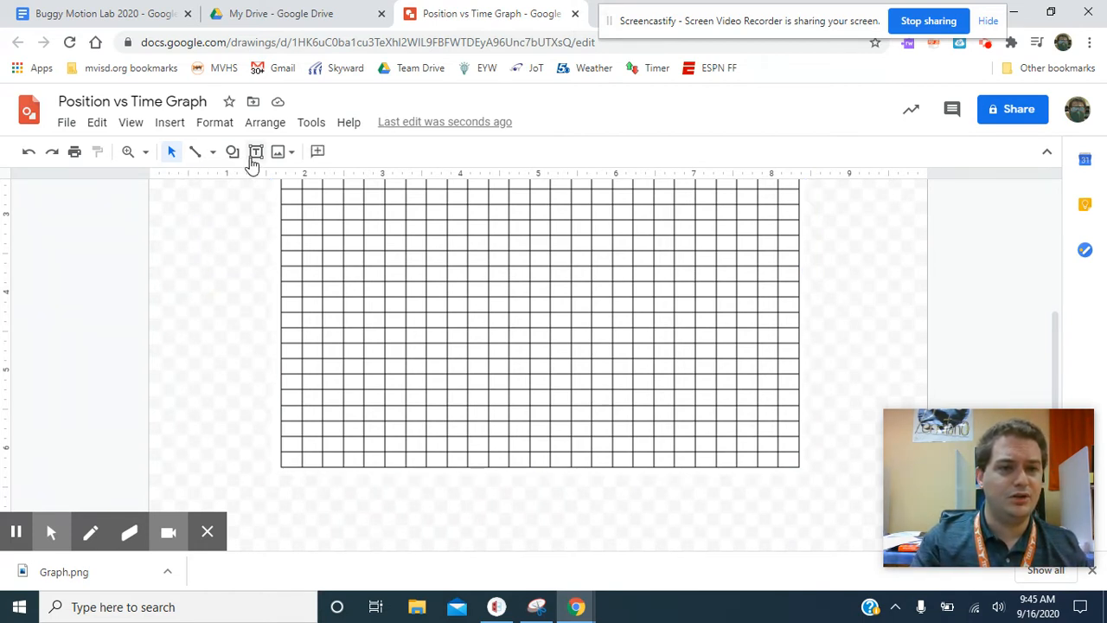
click(255, 152)
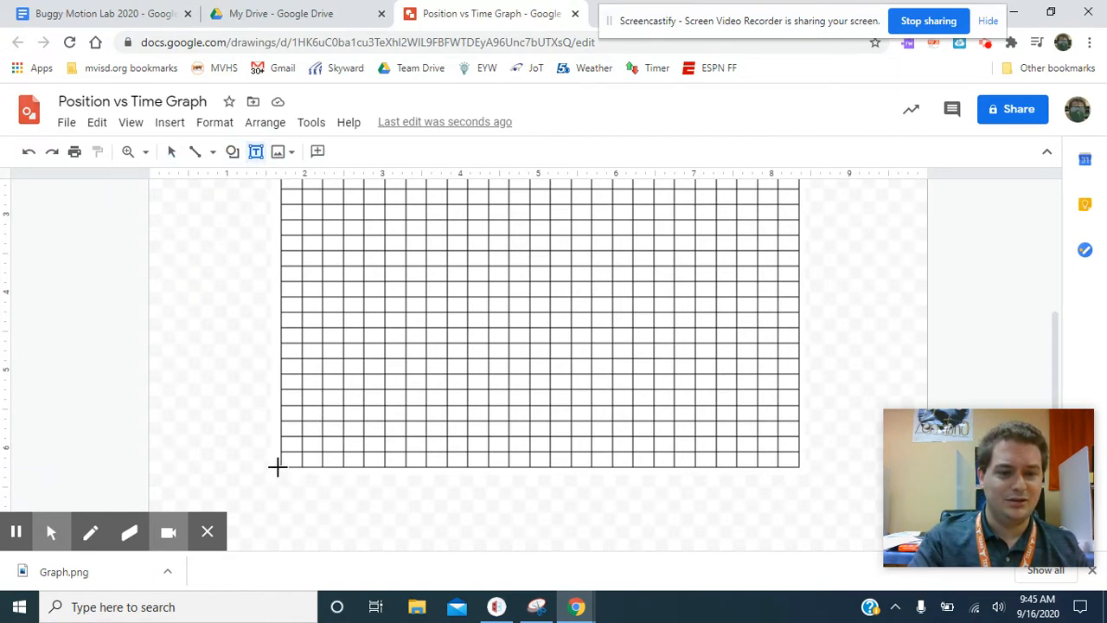
drag(268, 470, 812, 485)
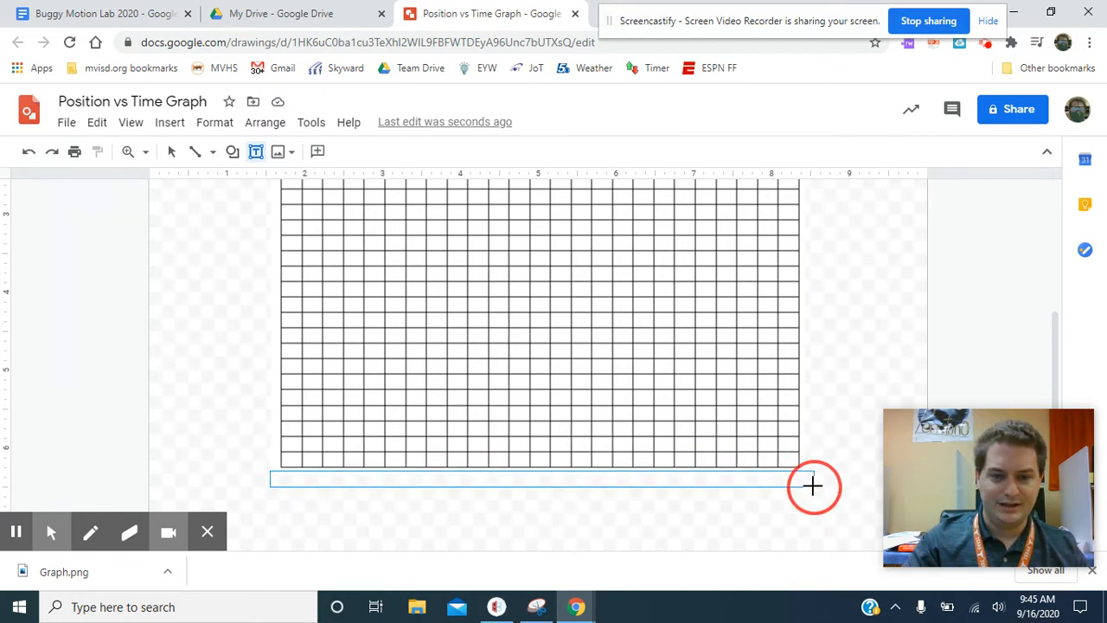
drag(812, 485, 809, 509)
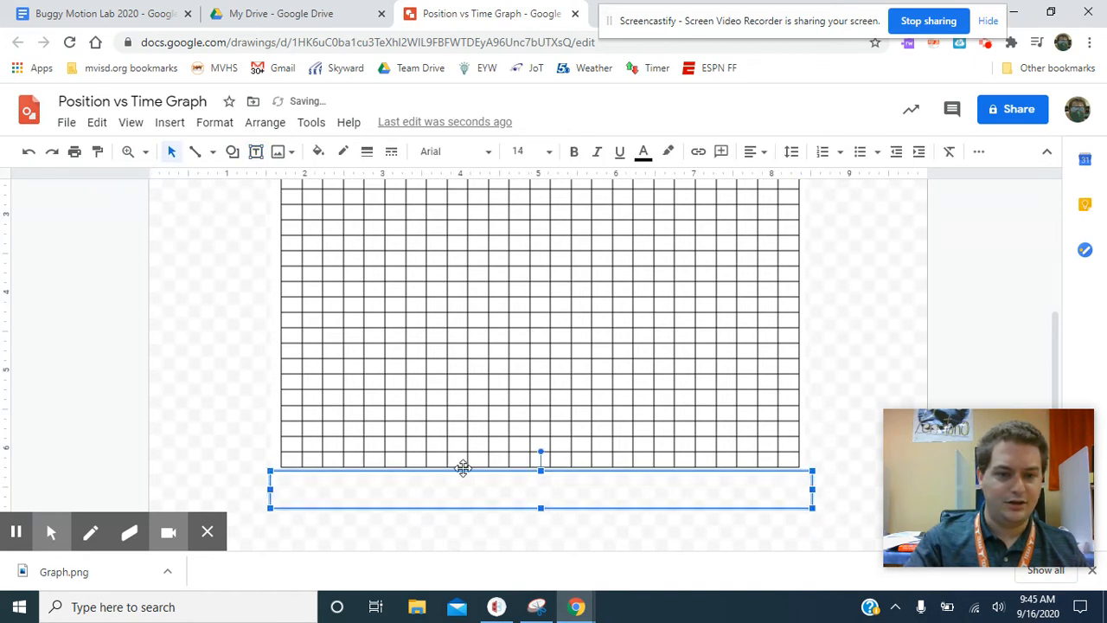
In the text box below the grid, enter size 8 values 0, 2, 4, 6, 8, 10, 12 aligned to every second gridline, with "time(s)" underneath.
click(280, 488)
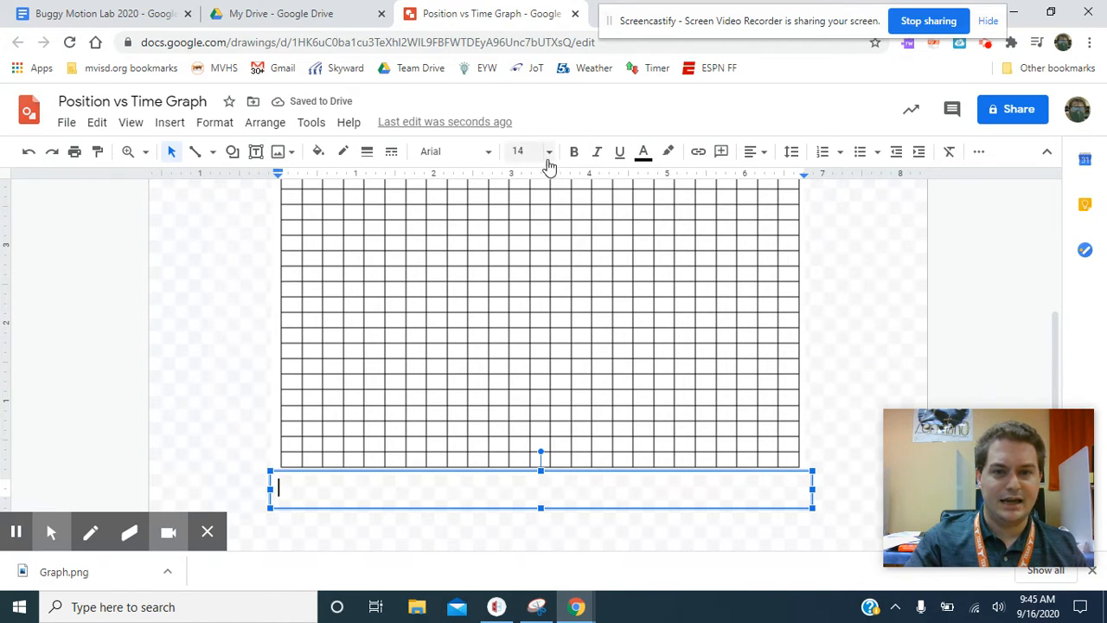
click(548, 152)
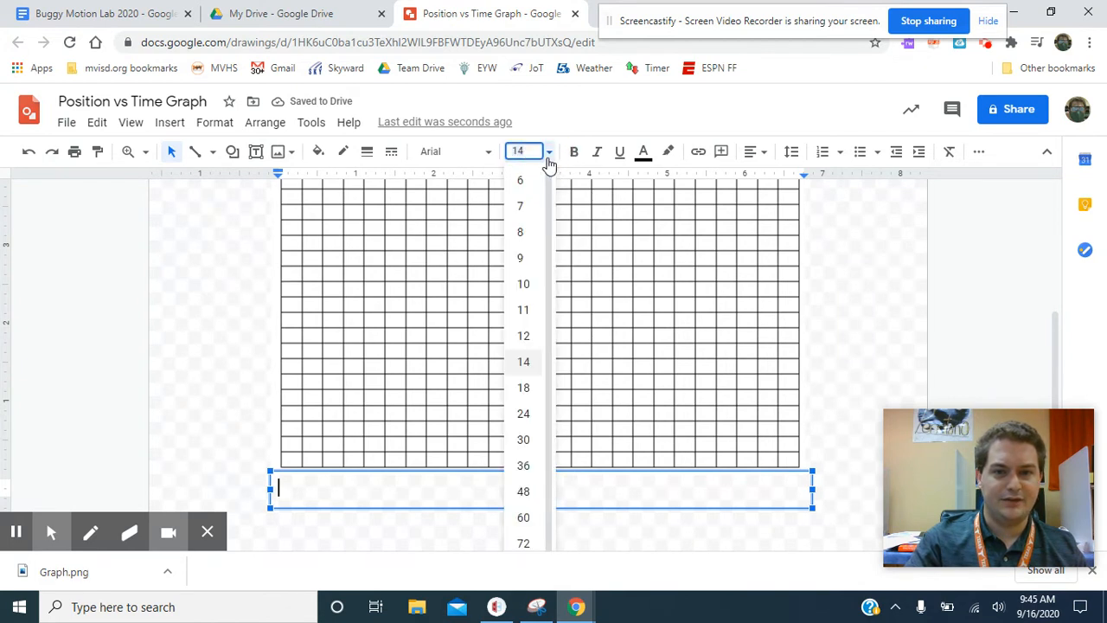
click(528, 231)
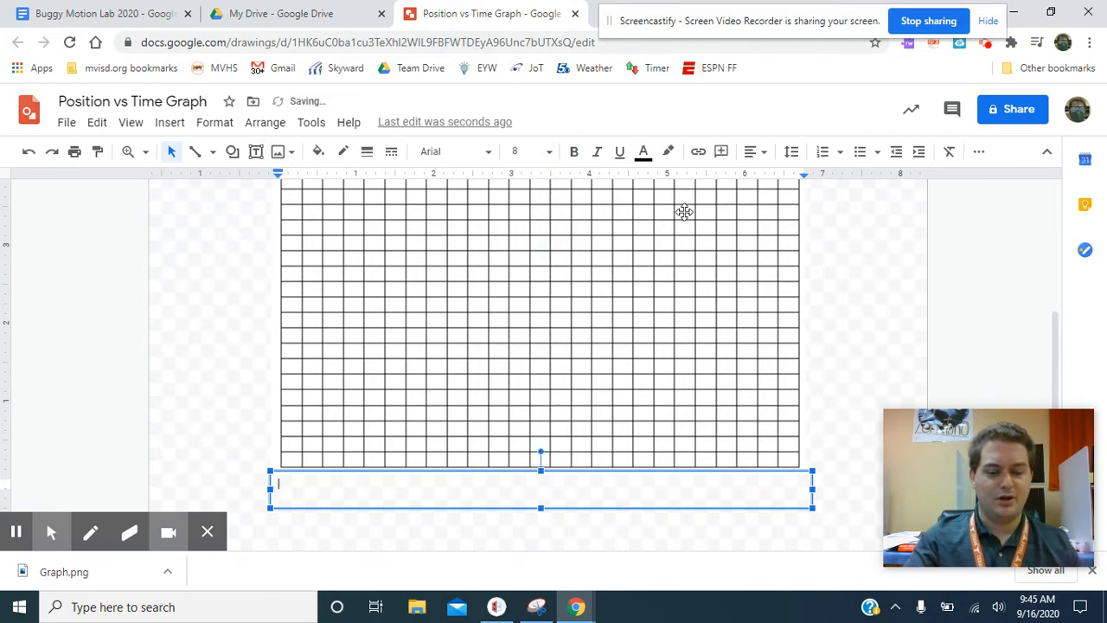
text(0)
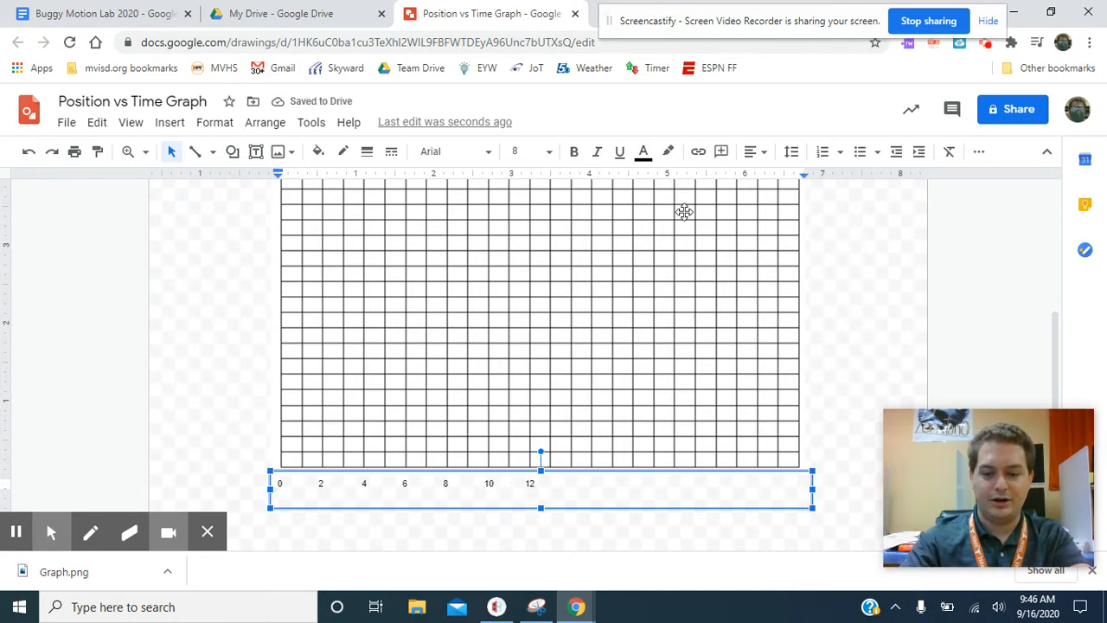
key(Return)
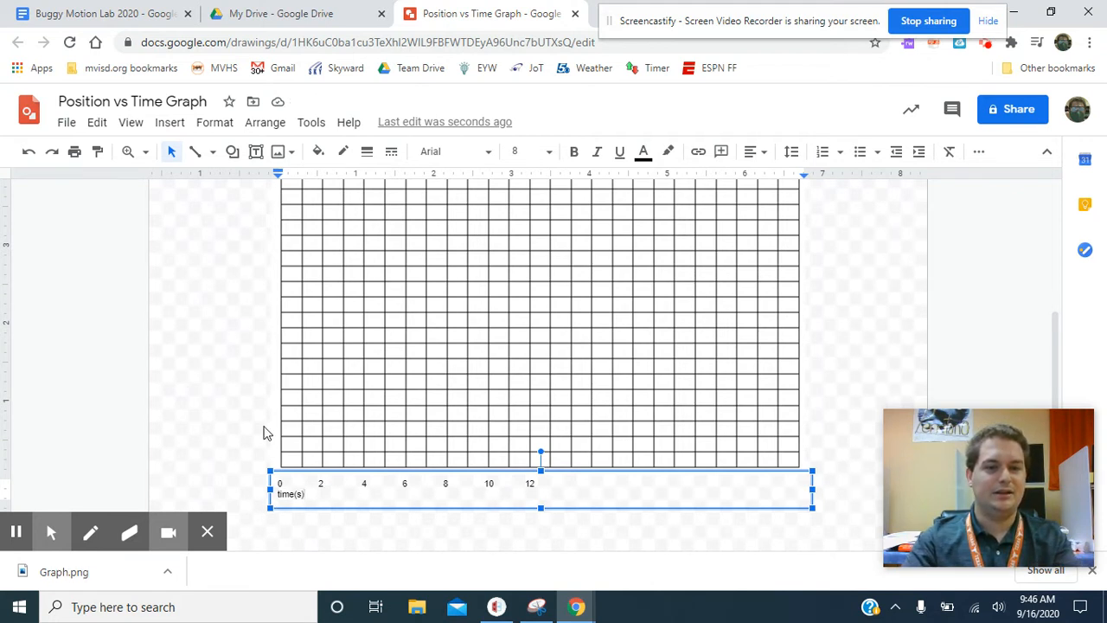
click(222, 278)
click(256, 151)
scroll(262, 281, up, 2)
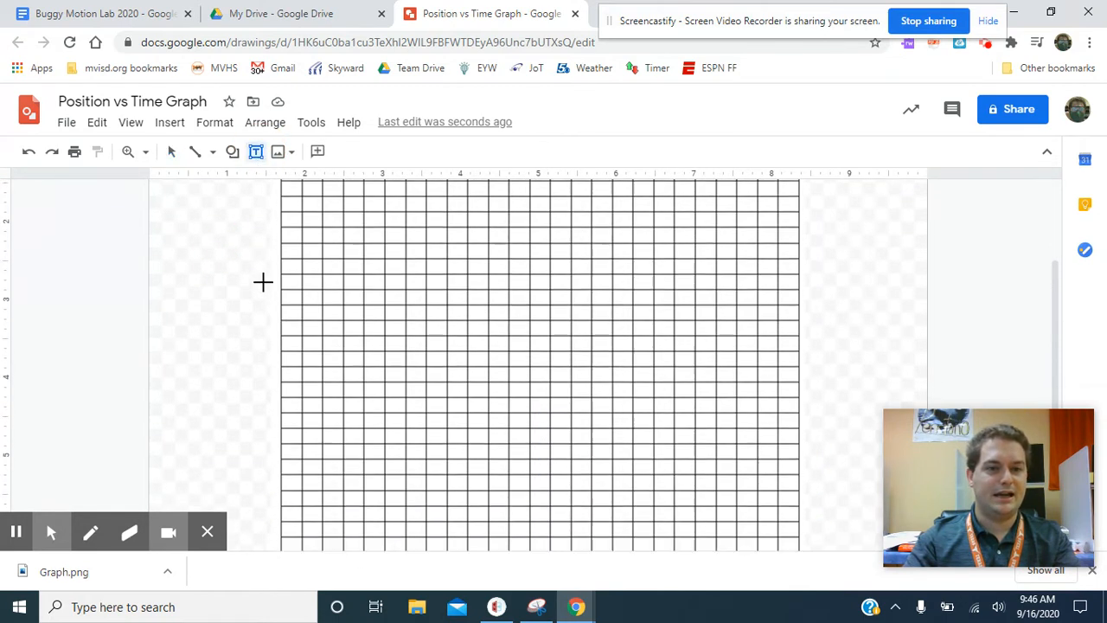
scroll(262, 281, up, 1)
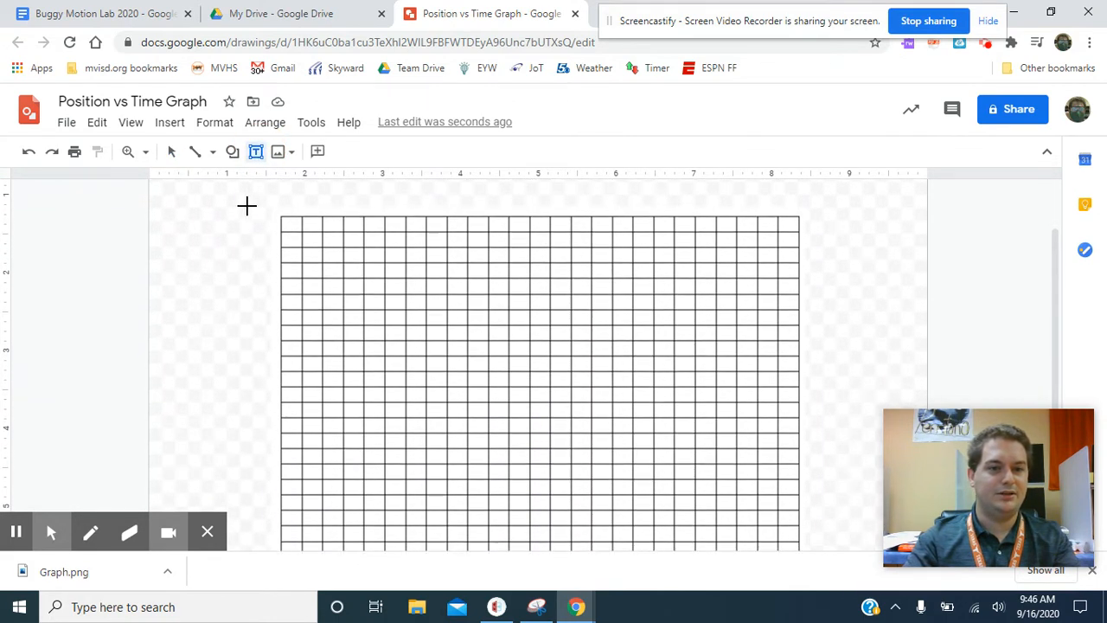
drag(238, 204, 283, 540)
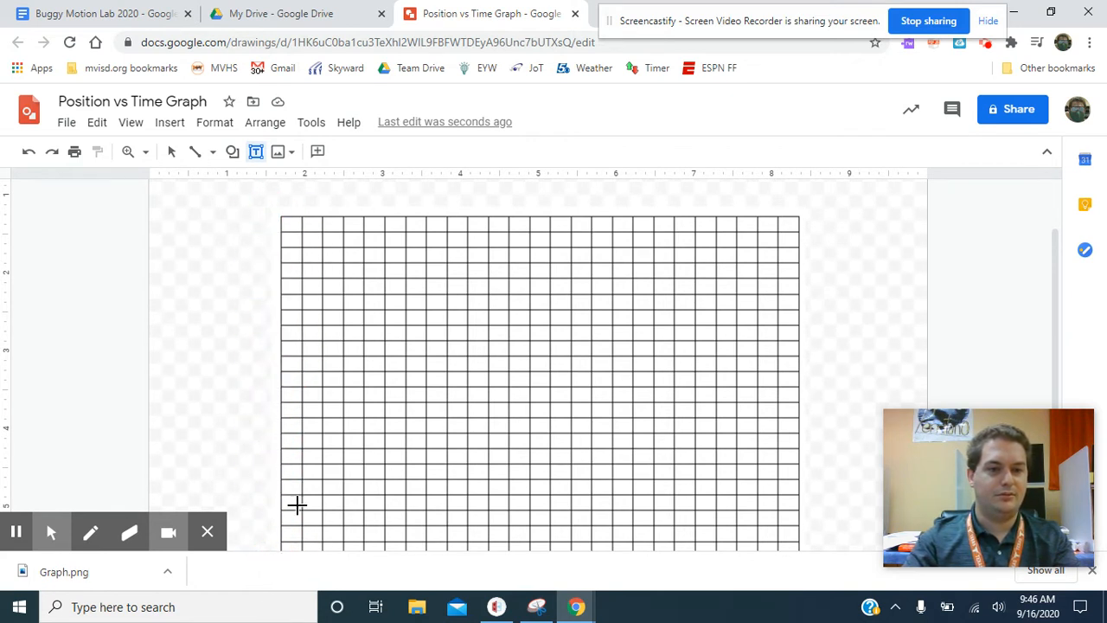
scroll(314, 462, down, 3)
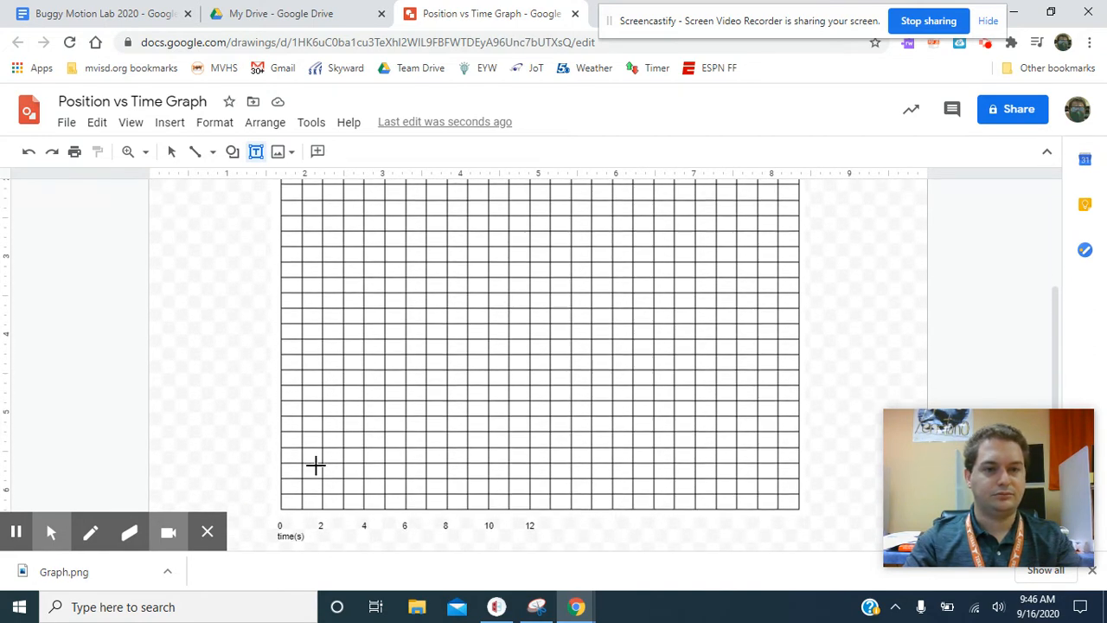
Add a narrow text box along the full height of the grid's left edge and enter 20, 18 and 16 down it on spaced lines.
click(143, 153)
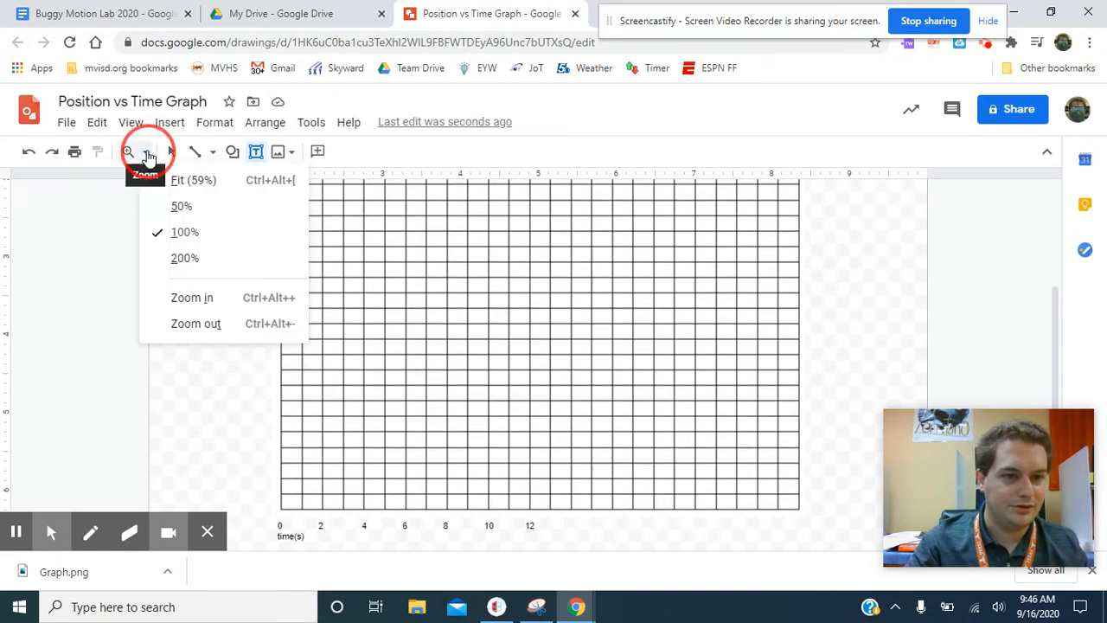
click(187, 207)
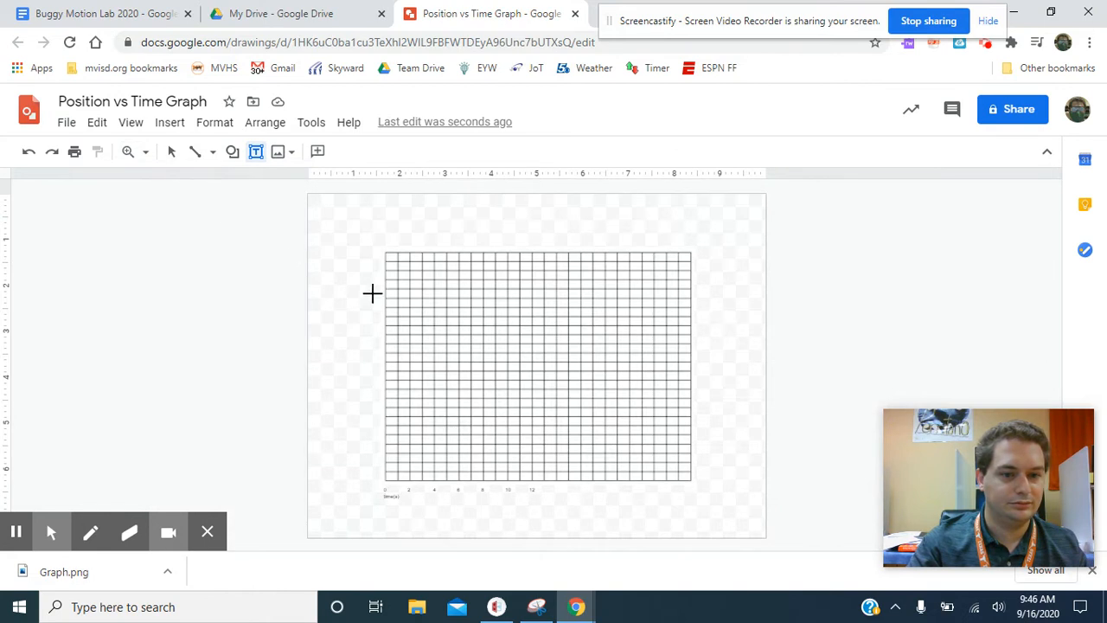
click(260, 158)
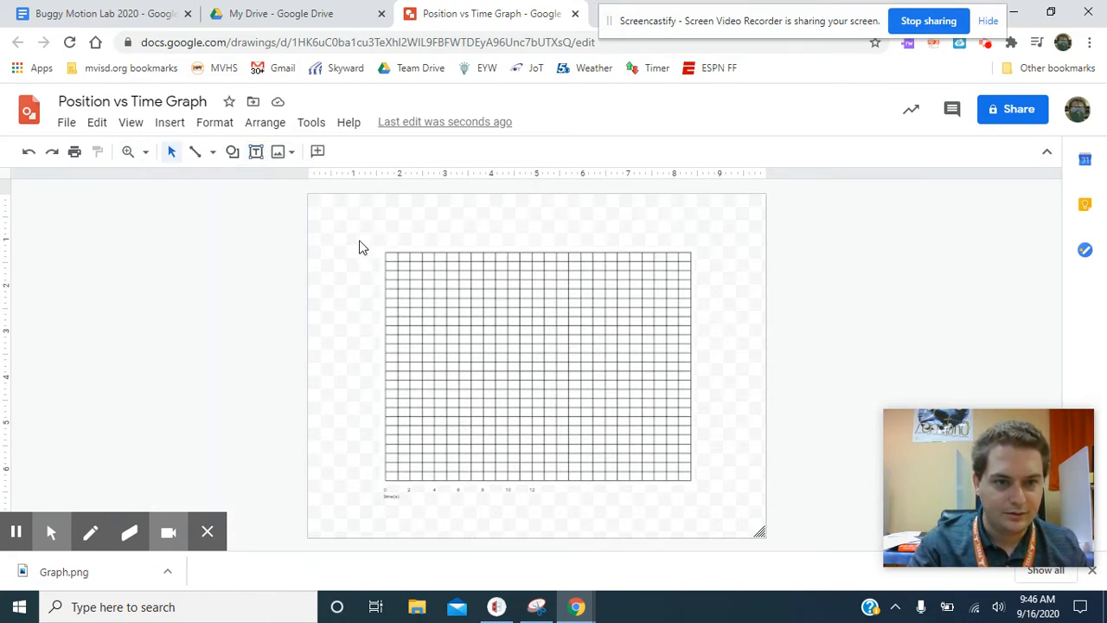
click(255, 152)
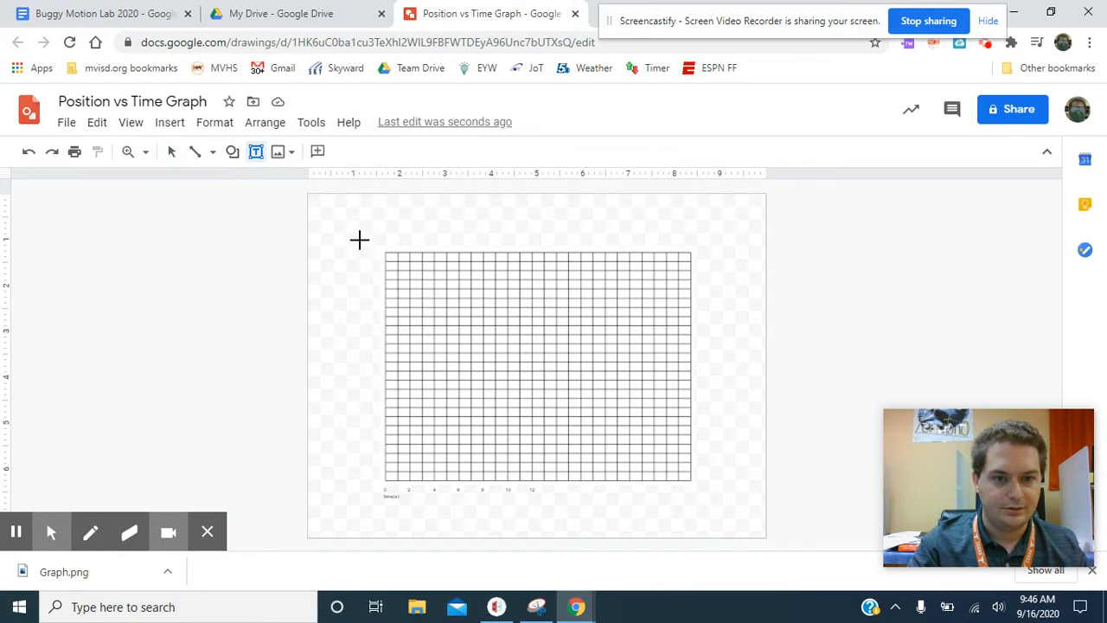
drag(360, 240, 385, 484)
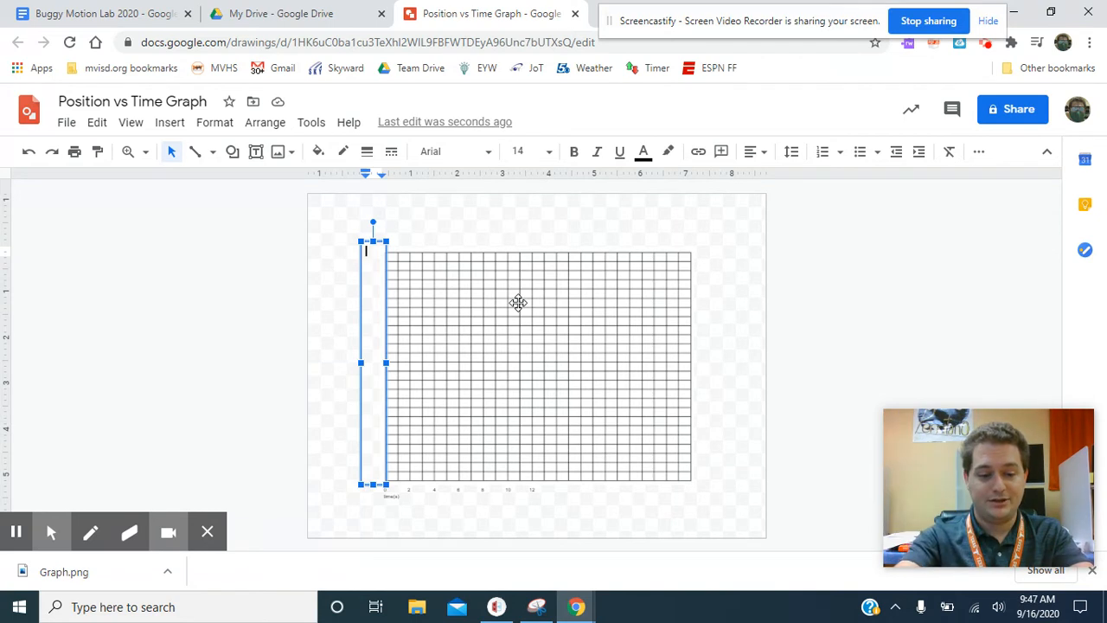
text(2)
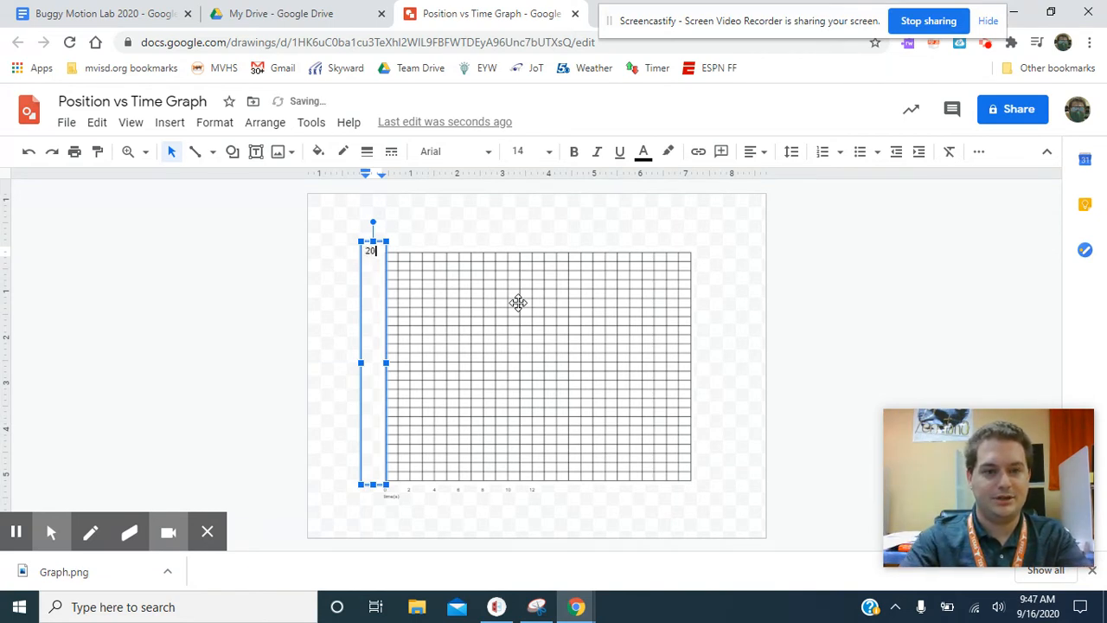
text(0)
key(Return)
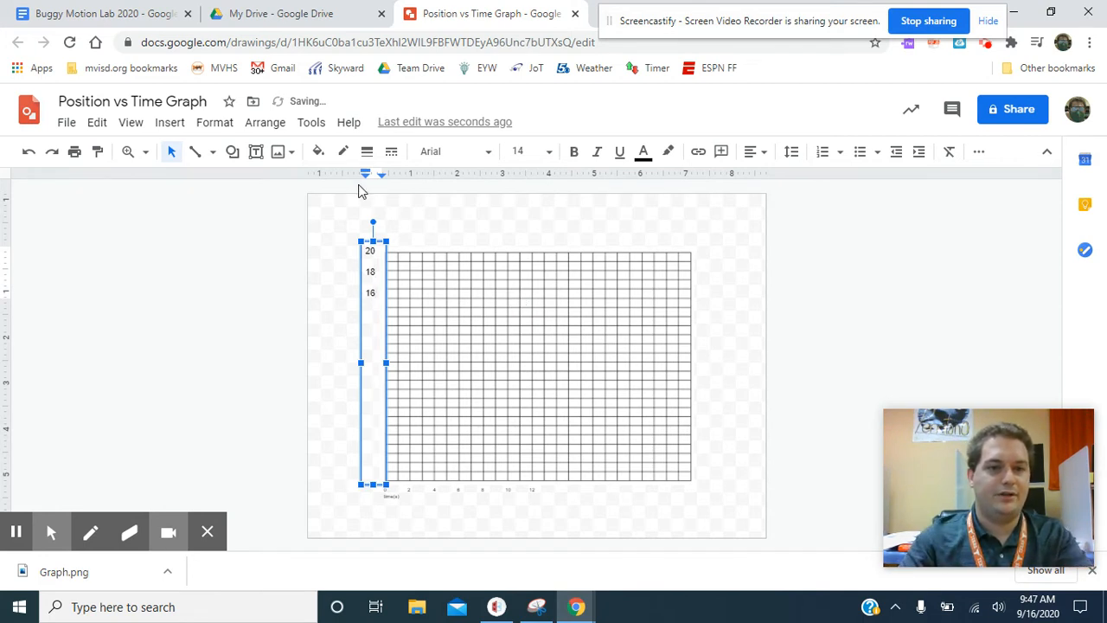
click(339, 234)
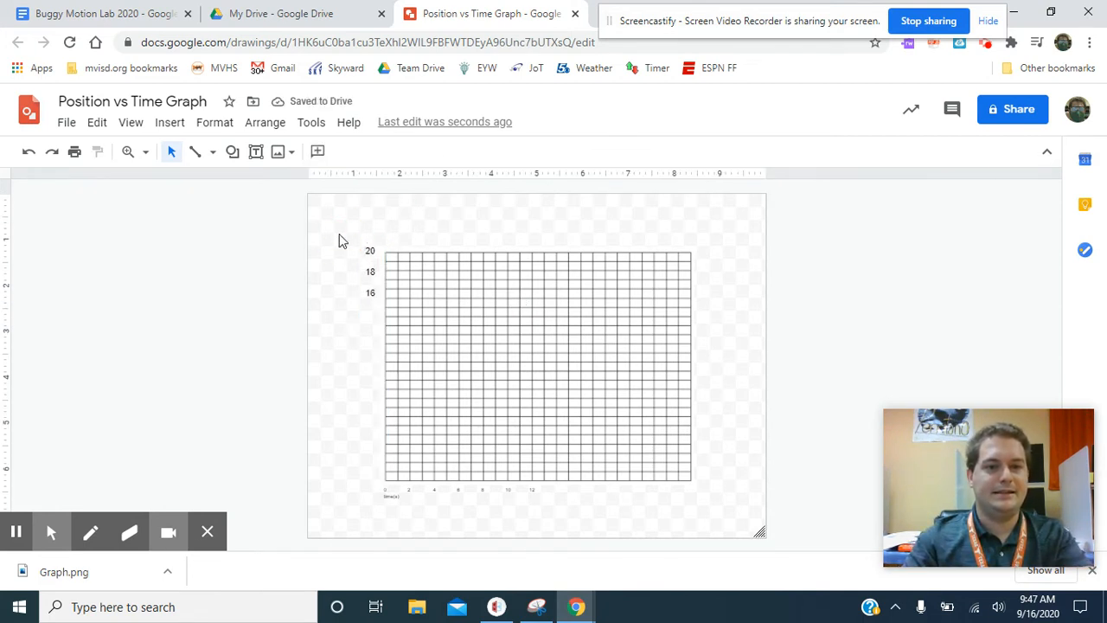
Draw a narrow vertical text box beside the position axis values and enter "Position (m)" in it.
click(256, 151)
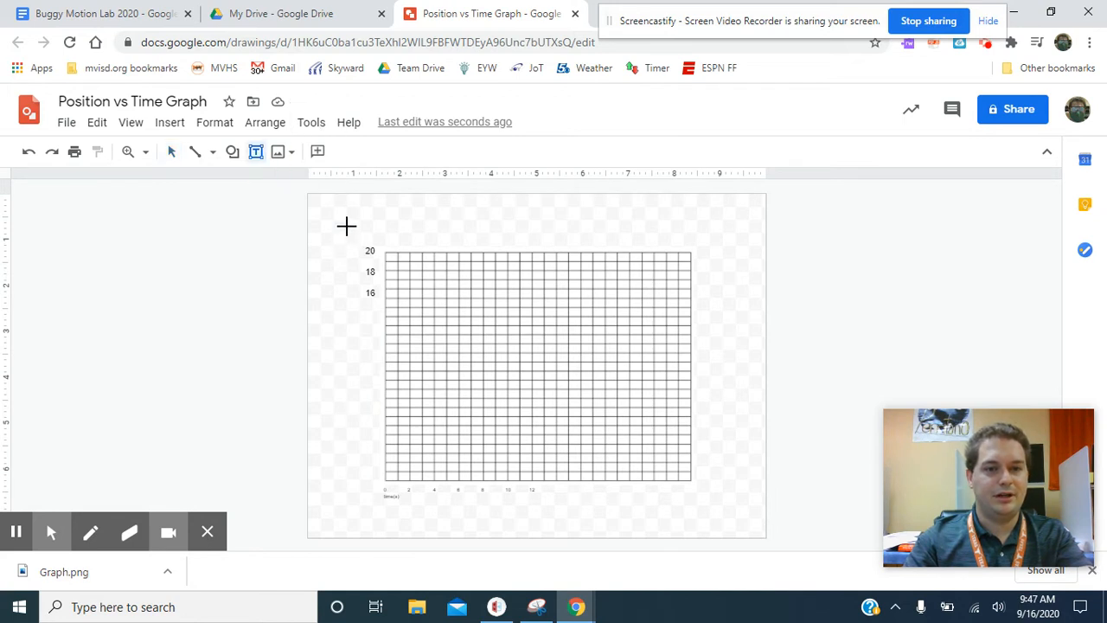
drag(342, 268, 361, 362)
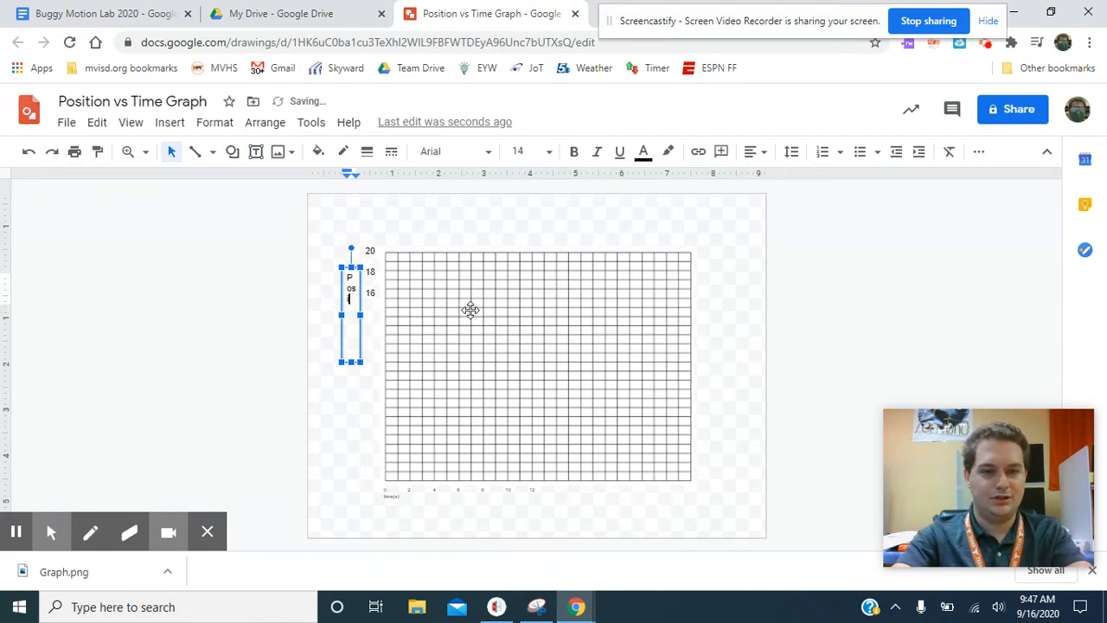
key(BackSpace)
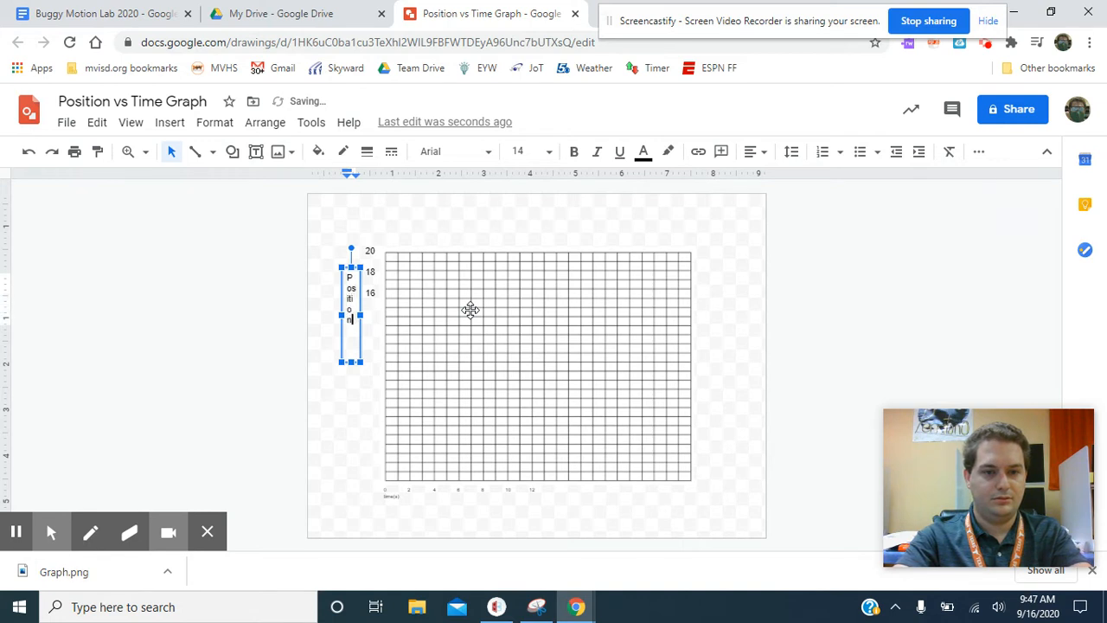
text(Position (m)
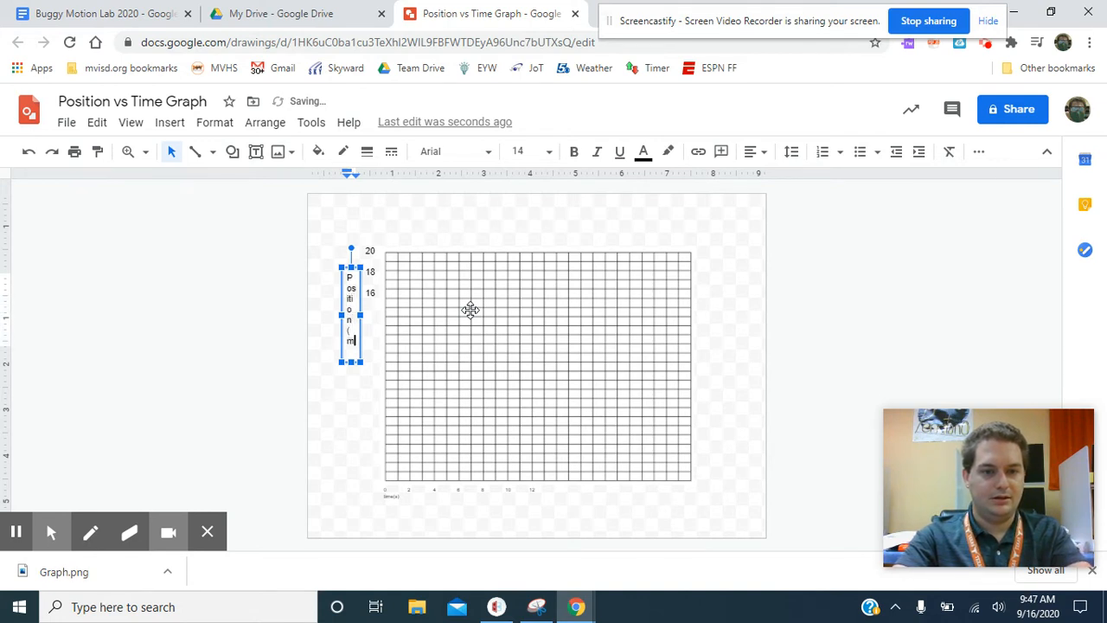
text())
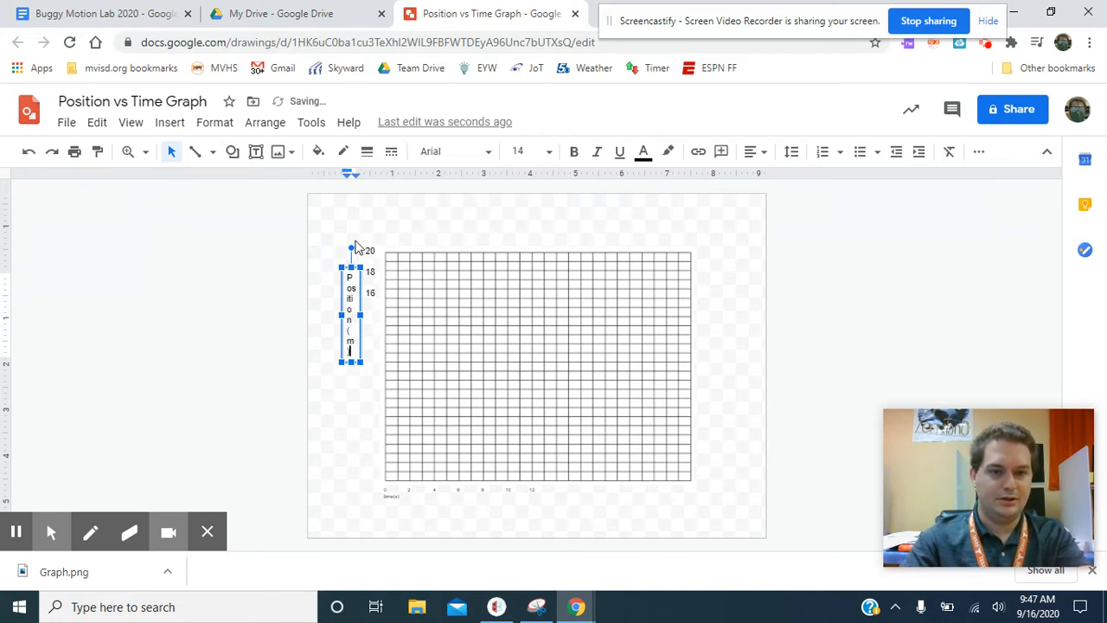
Rotate the "Position (m)" label a quarter turn clockwise, resize its box to a narrow strip, and align it upright just outside the position values.
mouse_move(351, 249)
mouse_down()
mouse_move(375, 277)
mouse_move(381, 316)
mouse_move(348, 304)
mouse_move(355, 239)
mouse_up()
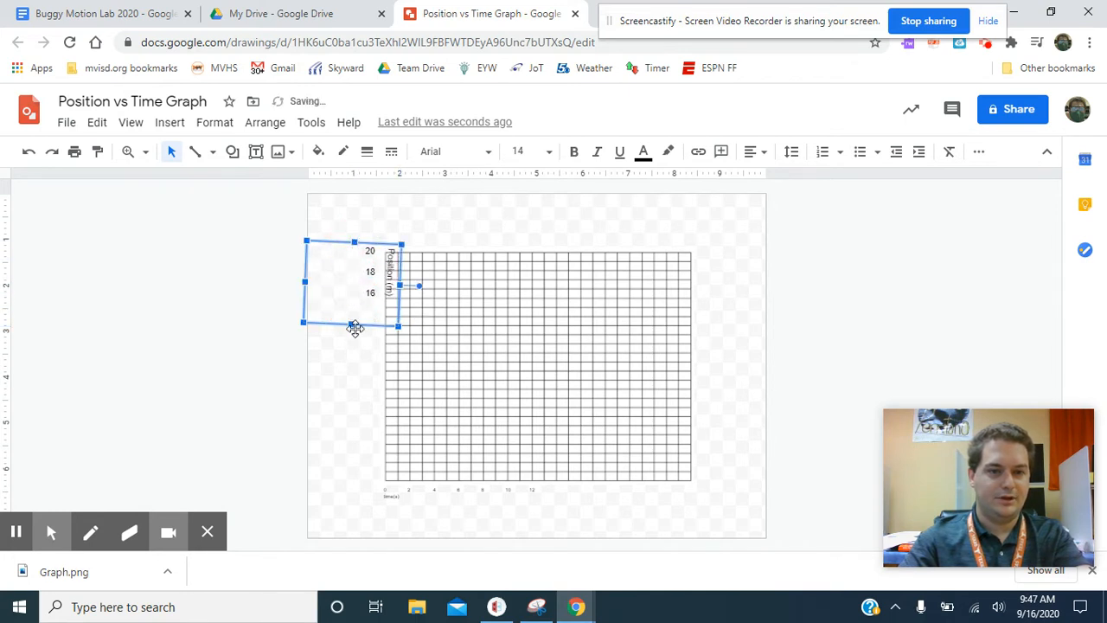
drag(353, 324, 349, 381)
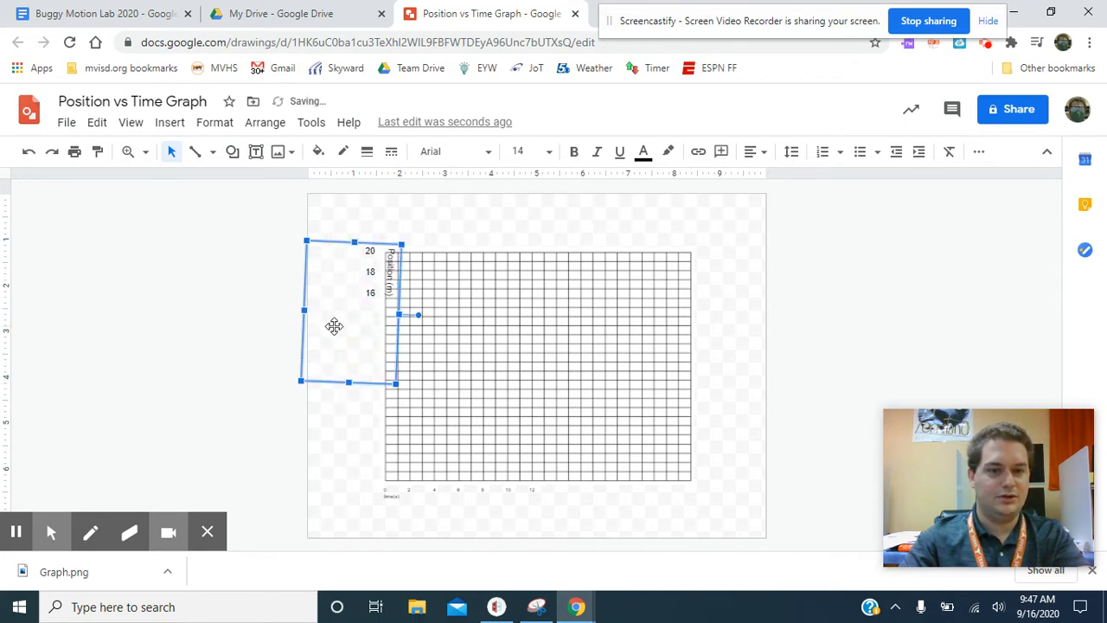
drag(304, 311, 372, 324)
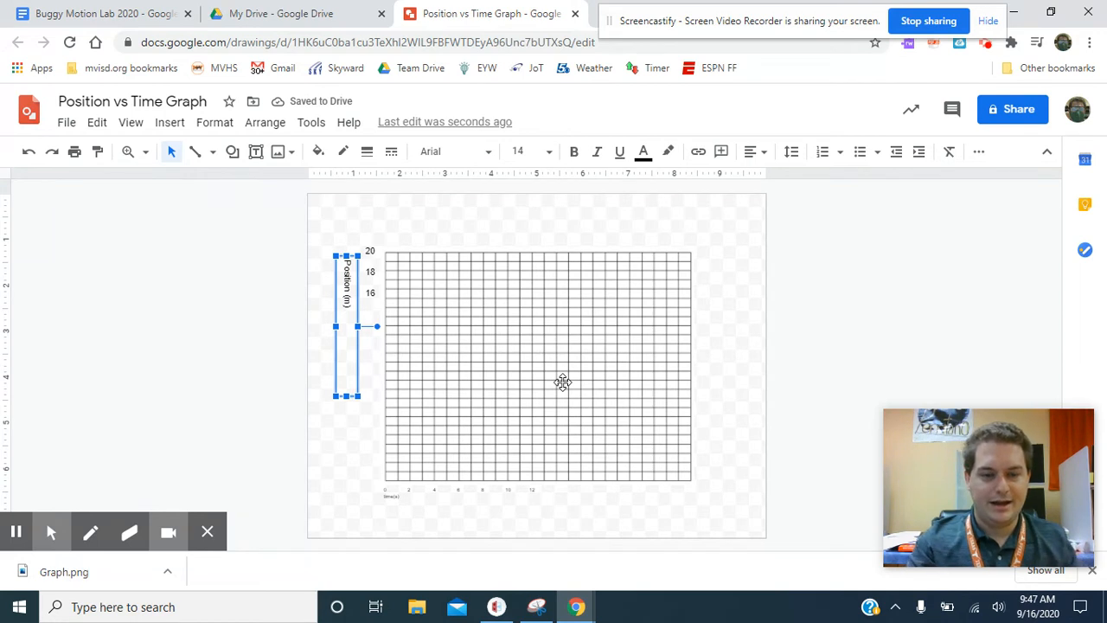
click(218, 339)
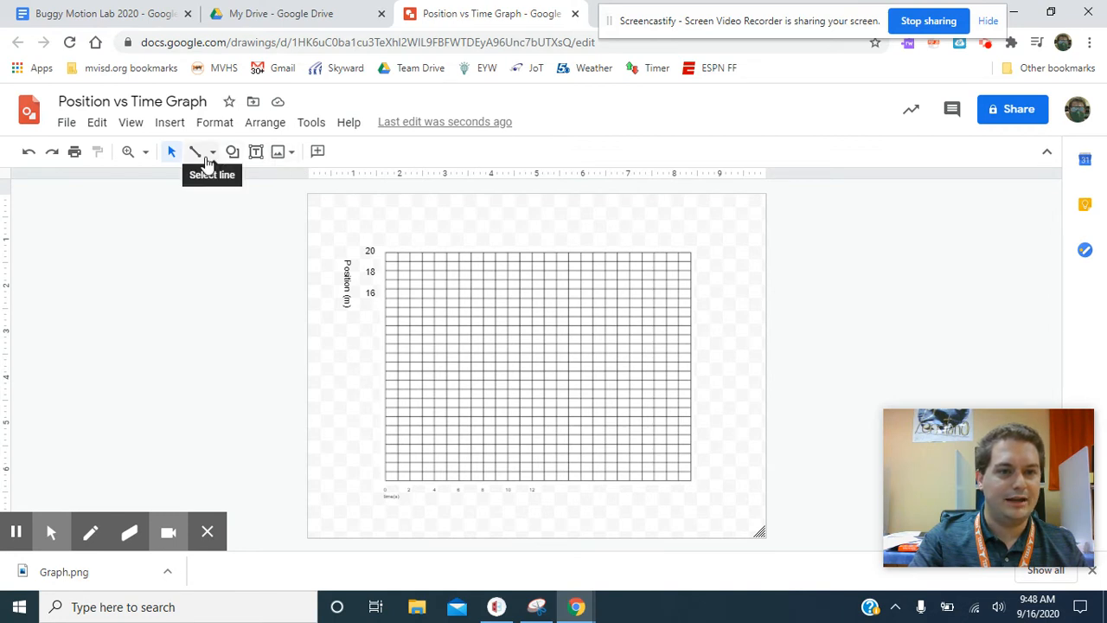
Draw a straight line rising from near the grid's origin to about the 4 s gridline, deleting the stray extra line.
click(214, 153)
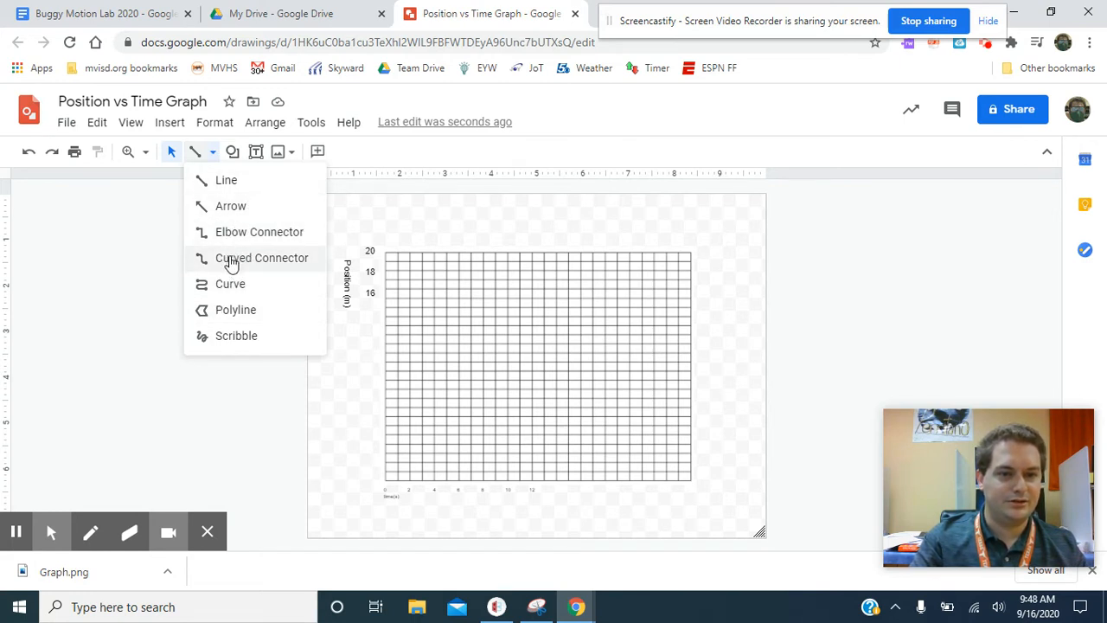
click(232, 181)
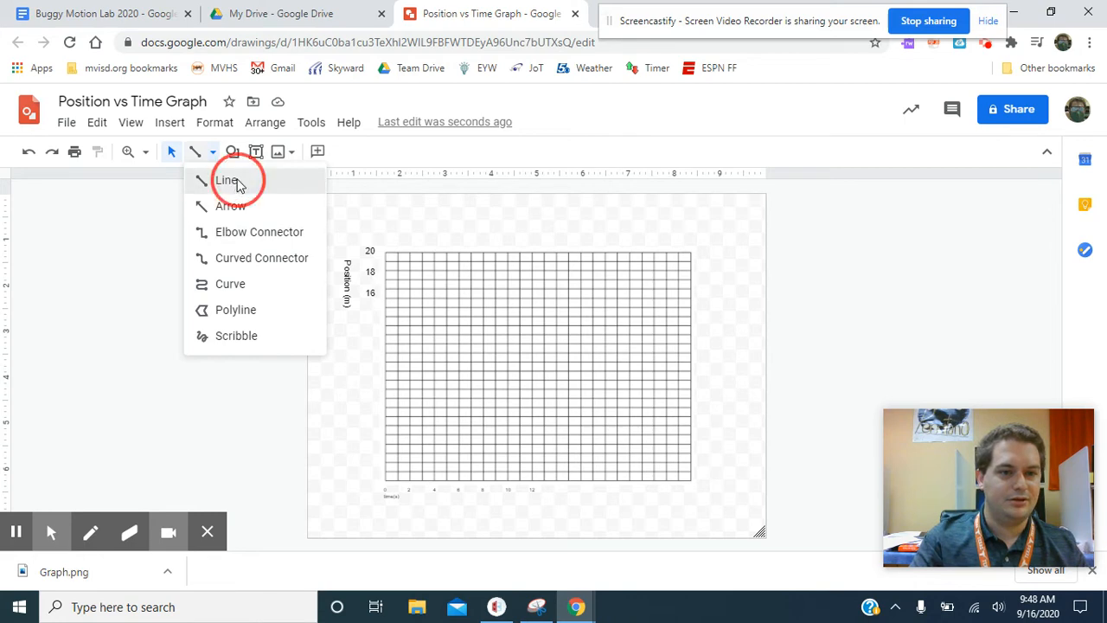
scroll(432, 449, up, 5)
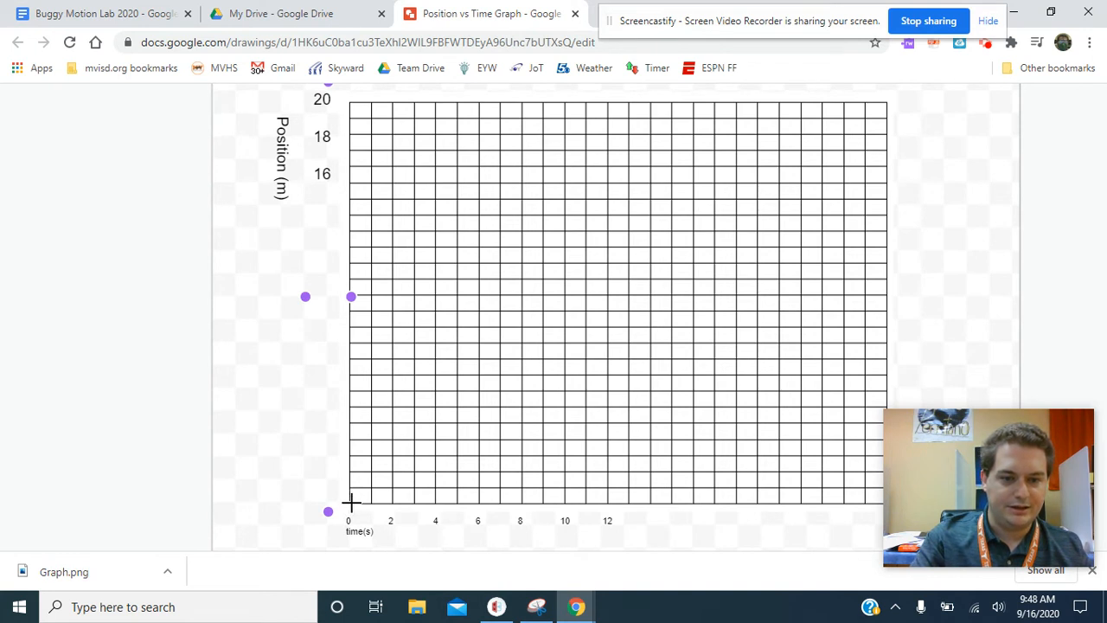
drag(351, 501, 429, 435)
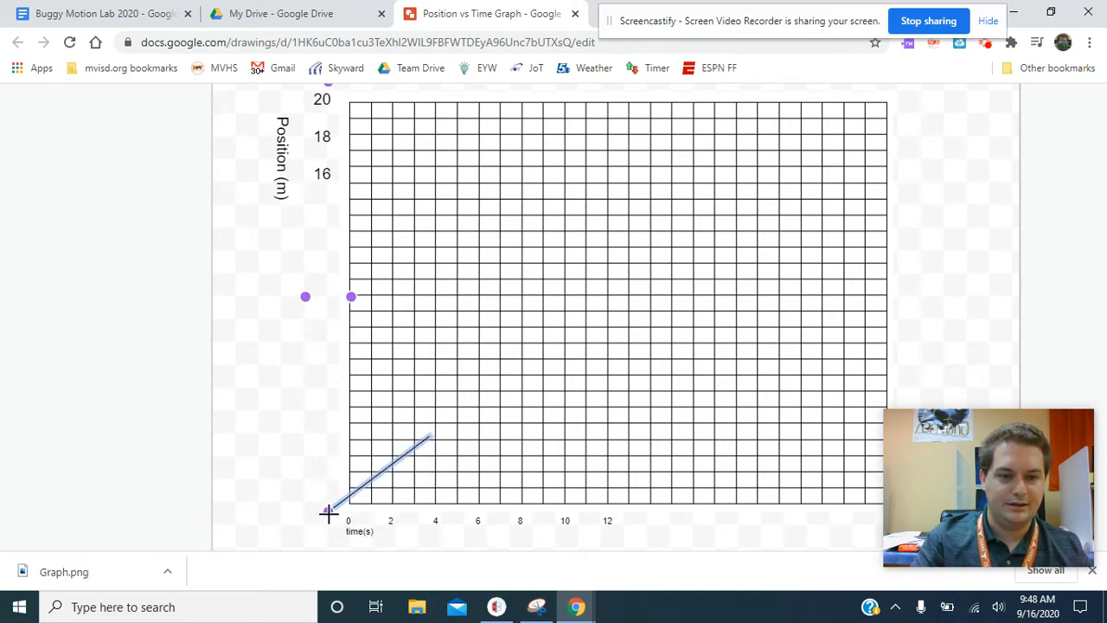
mouse_move(330, 512)
mouse_down()
mouse_move(358, 499)
mouse_move(349, 501)
mouse_up()
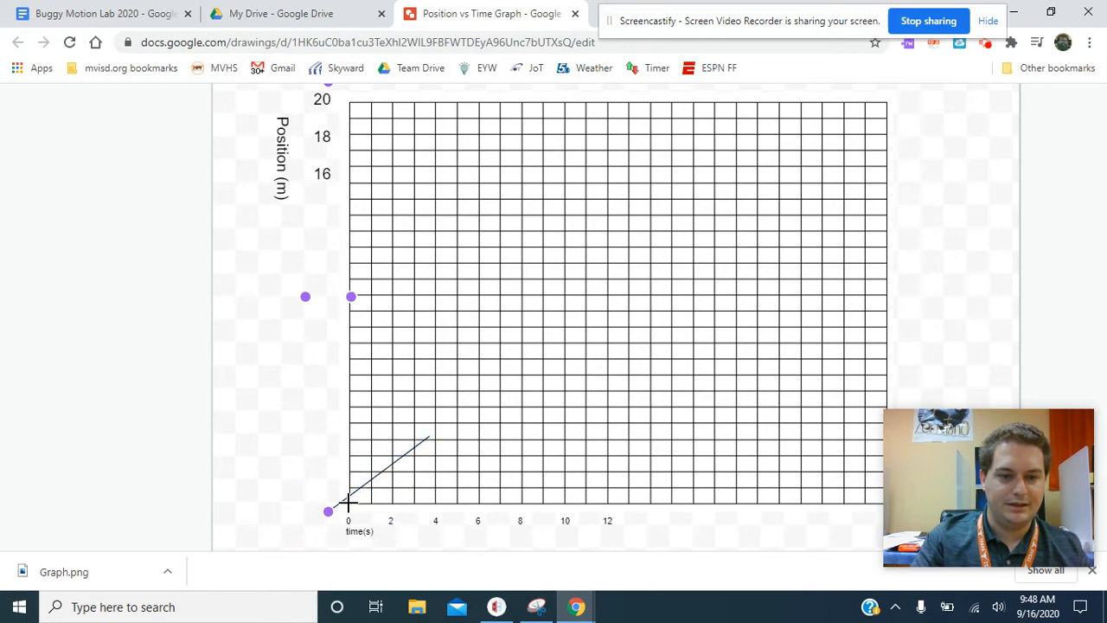
click(361, 492)
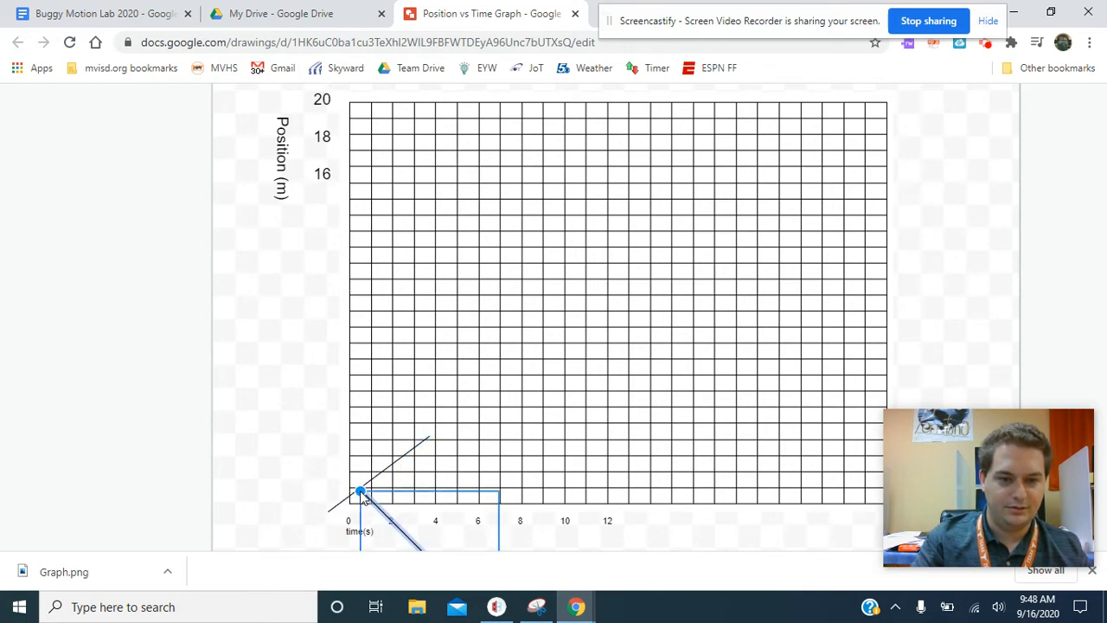
key(Delete)
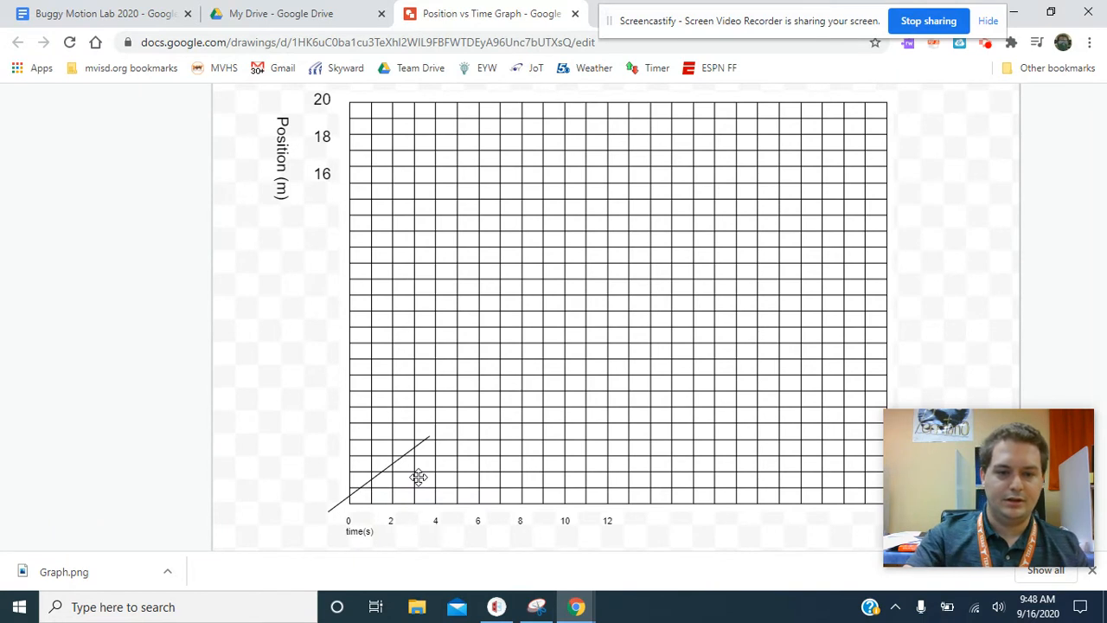
Move the line and adjust its endpoints so it runs from the grid's origin to the intersection five squares across and five up.
drag(394, 457, 423, 446)
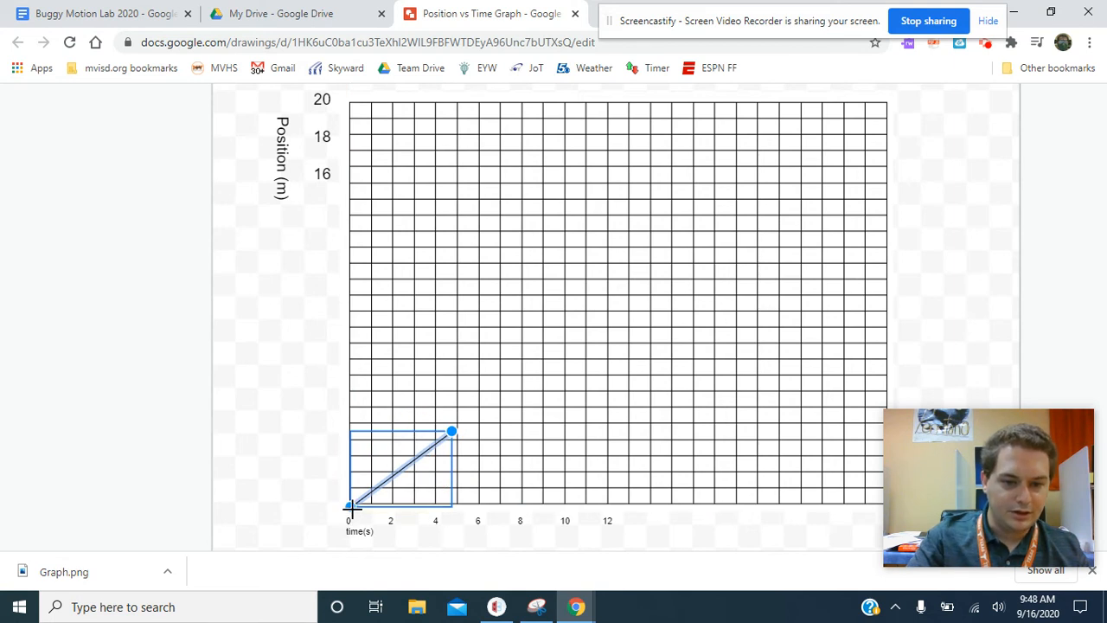
mouse_move(350, 510)
mouse_down()
mouse_move(371, 489)
mouse_move(352, 503)
mouse_move(364, 501)
mouse_up()
drag(451, 430, 457, 425)
drag(365, 500, 354, 501)
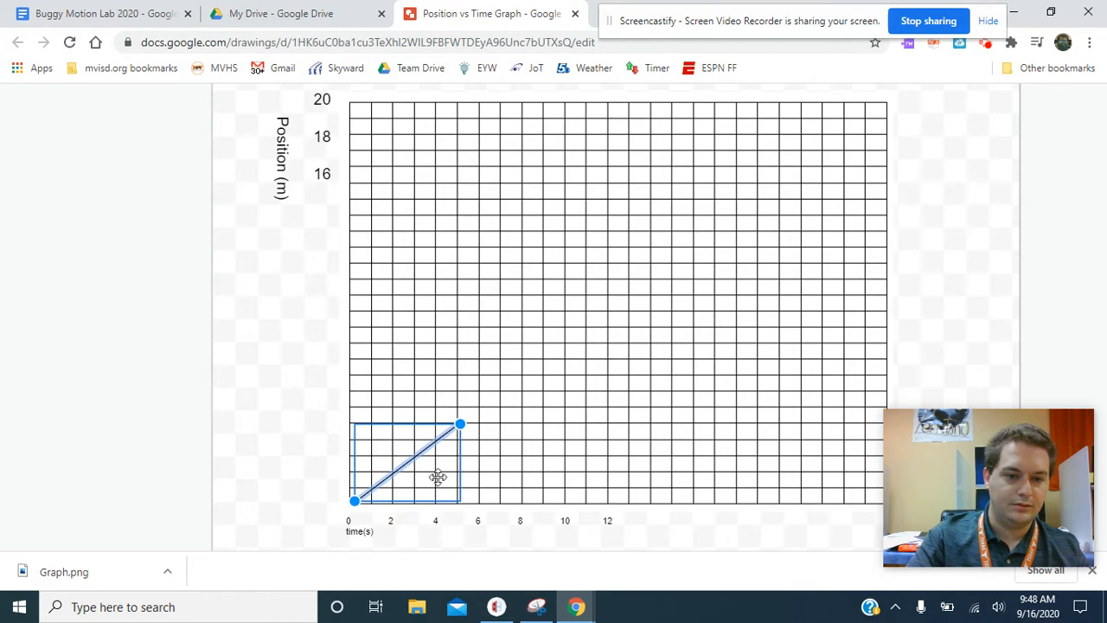
click(507, 420)
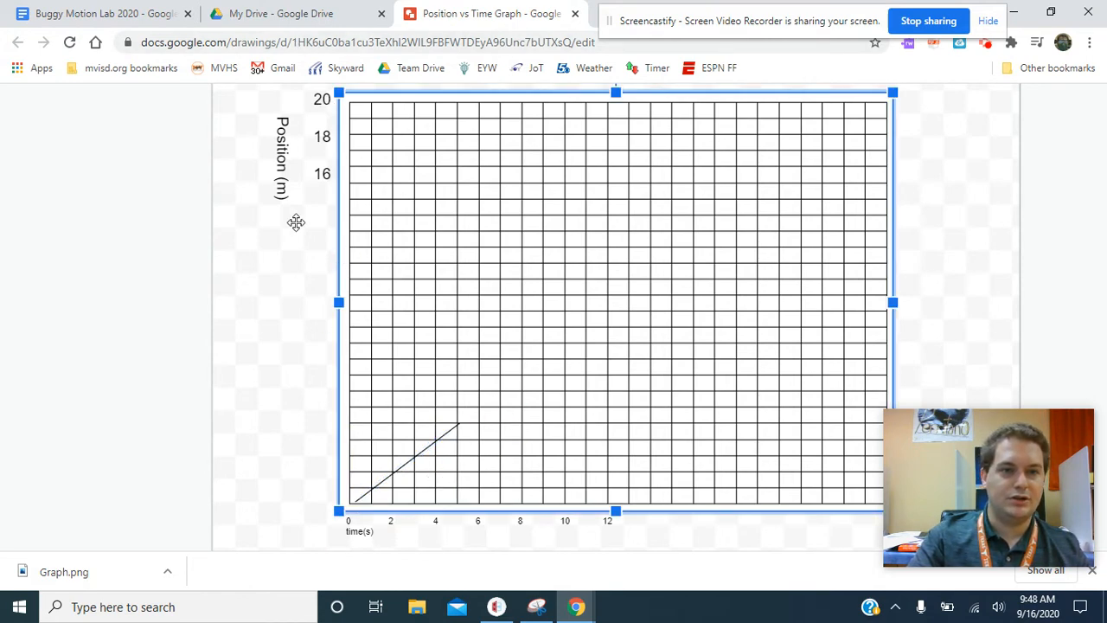
click(245, 258)
Continue the graph with three connected line segments ending at about 7 s, 11 s and 14 s, undoing the stray line.
scroll(247, 255, up, 5)
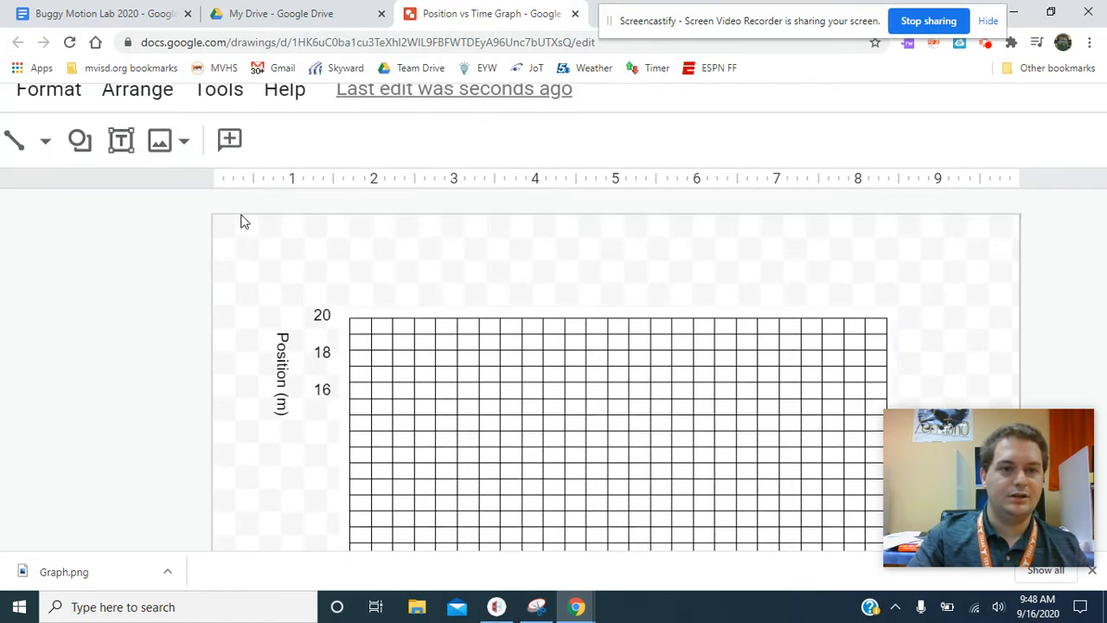
click(15, 140)
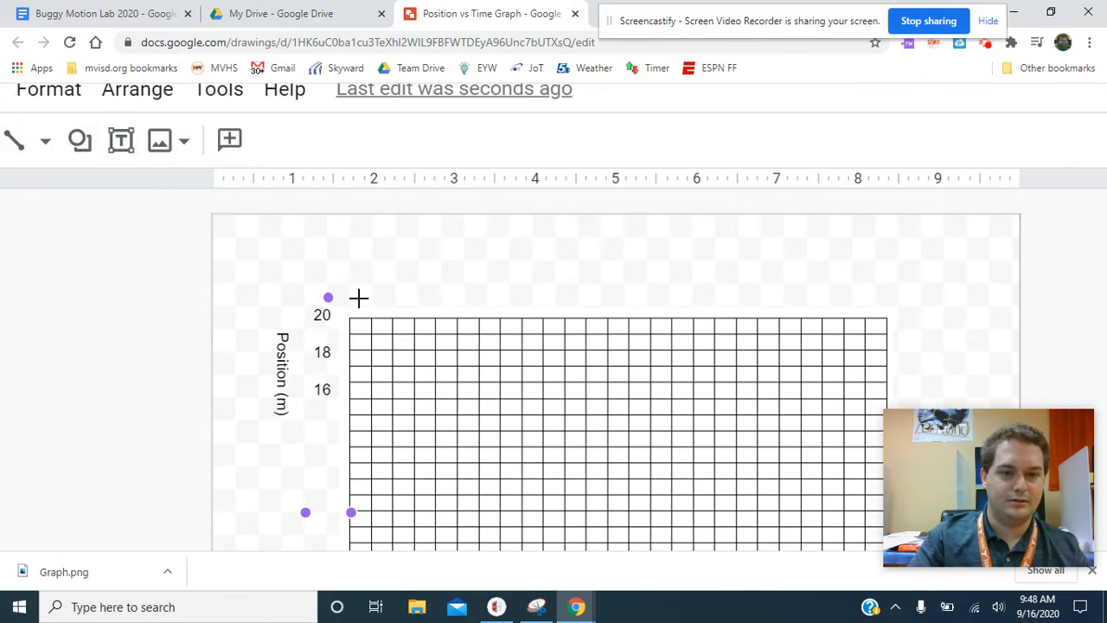
scroll(358, 297, down, 3)
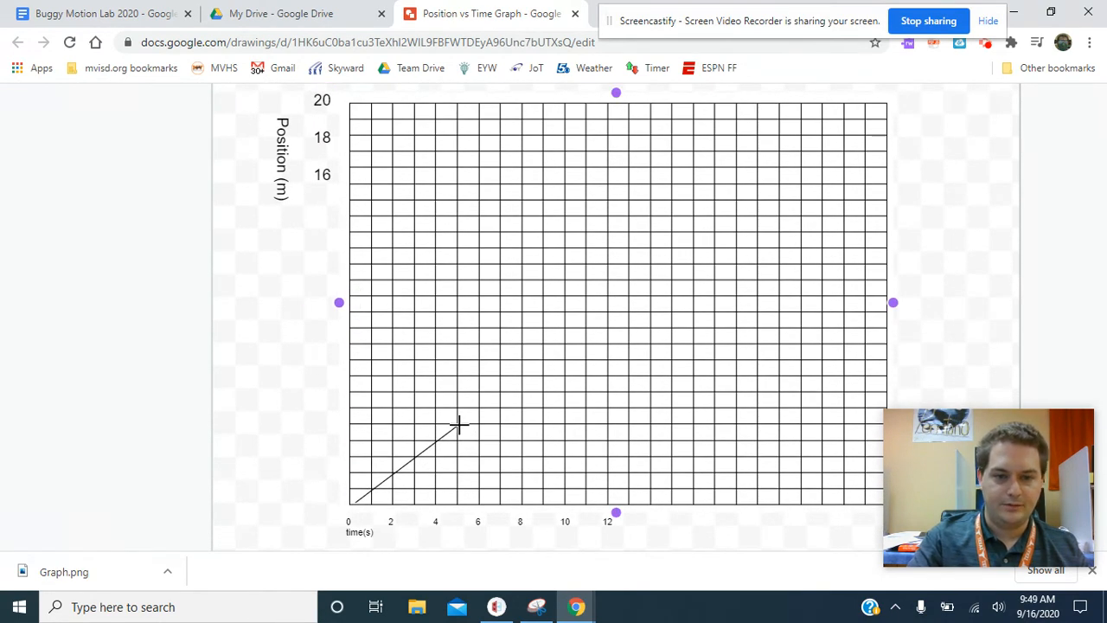
mouse_move(458, 424)
mouse_down()
mouse_move(472, 383)
mouse_move(587, 353)
mouse_move(613, 297)
mouse_move(648, 271)
mouse_up()
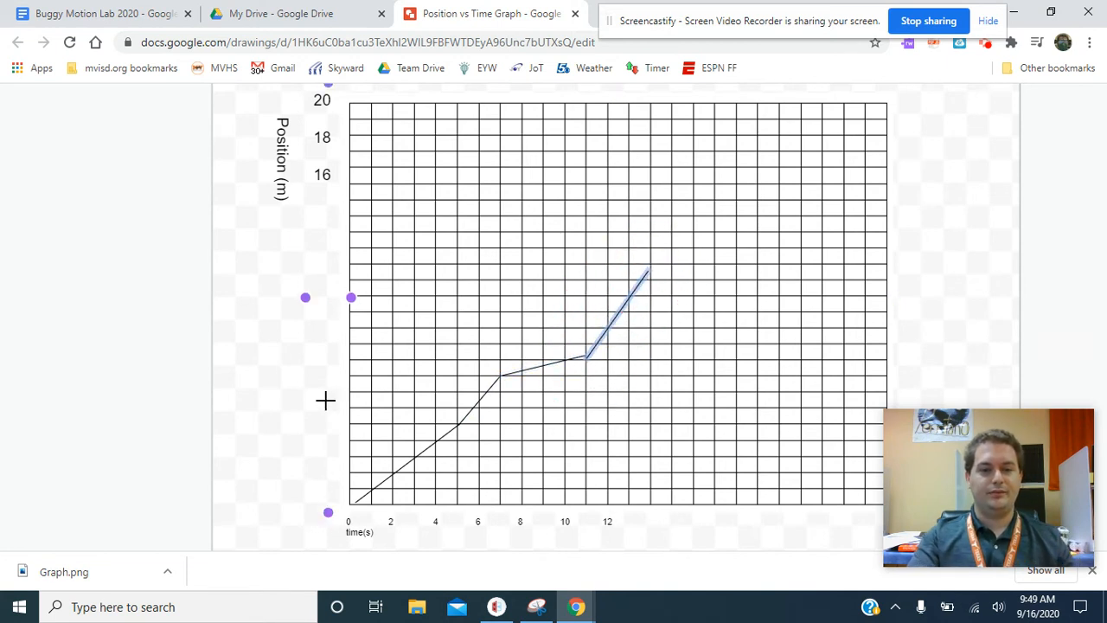
click(222, 384)
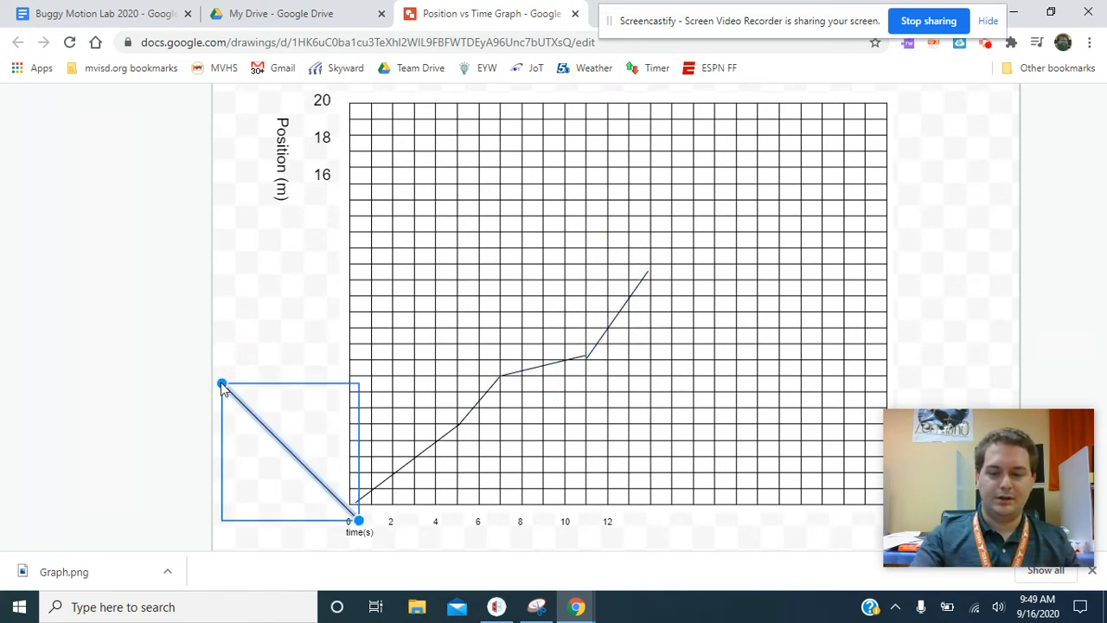
key(ctrl+z)
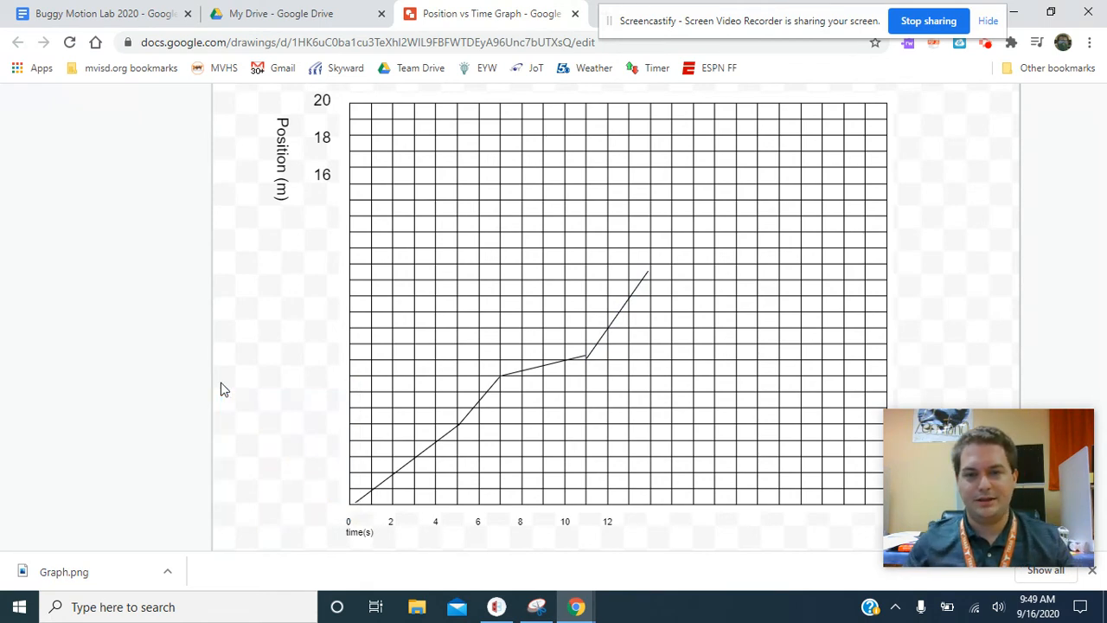
Draw a tiny circle as a data point marker on the graph line's bend at 7 s.
scroll(220, 389, up, 3)
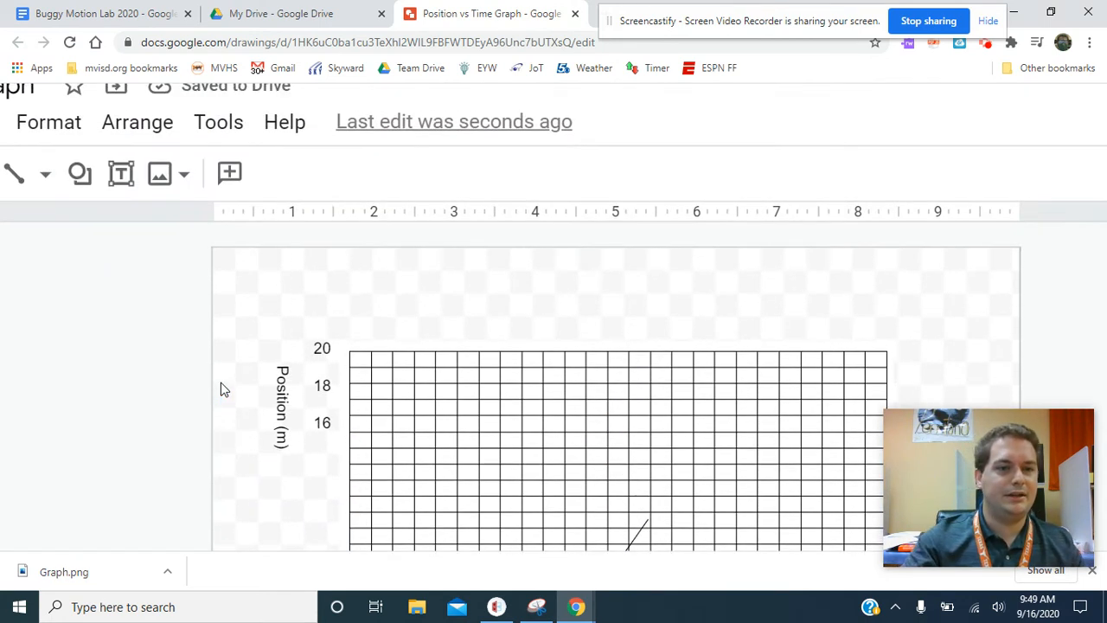
key(ctrl+0)
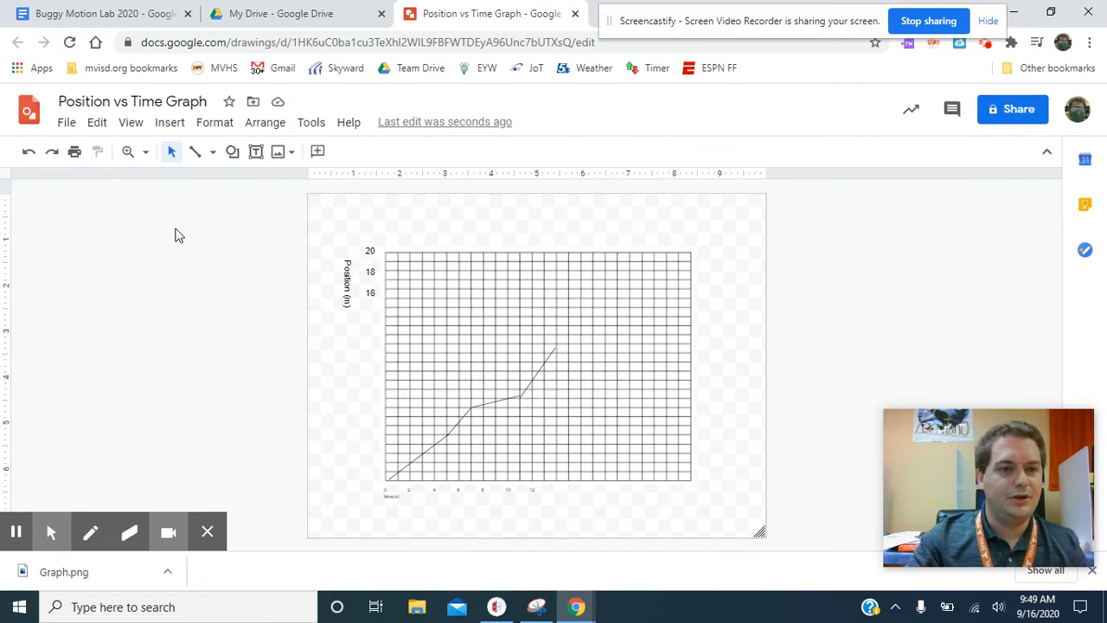
click(231, 153)
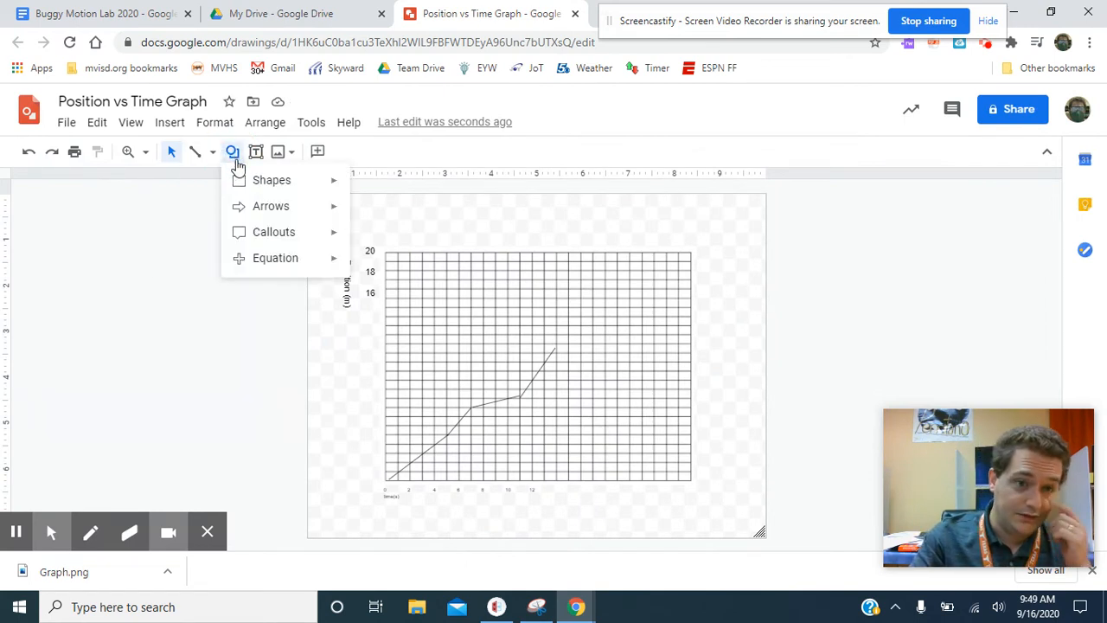
mouse_move(341, 184)
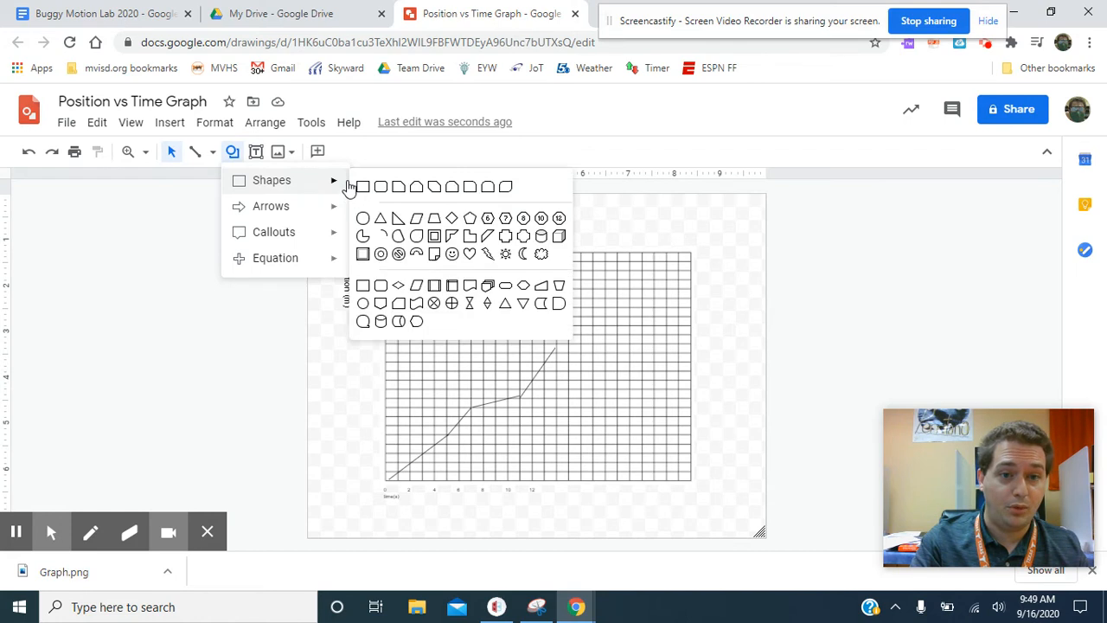
click(366, 221)
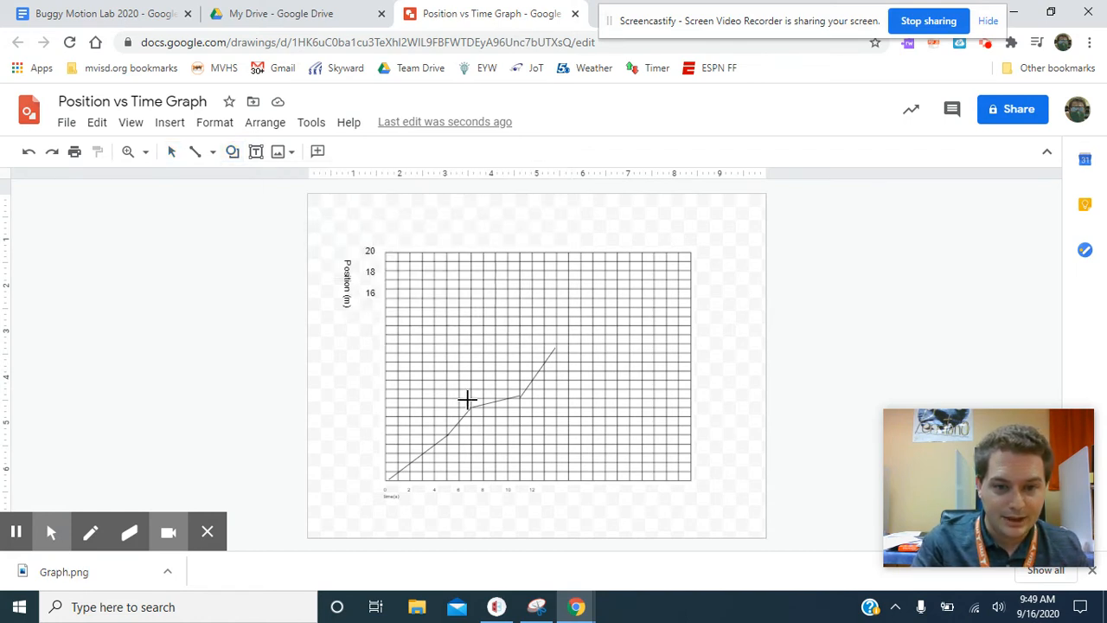
drag(467, 404, 473, 409)
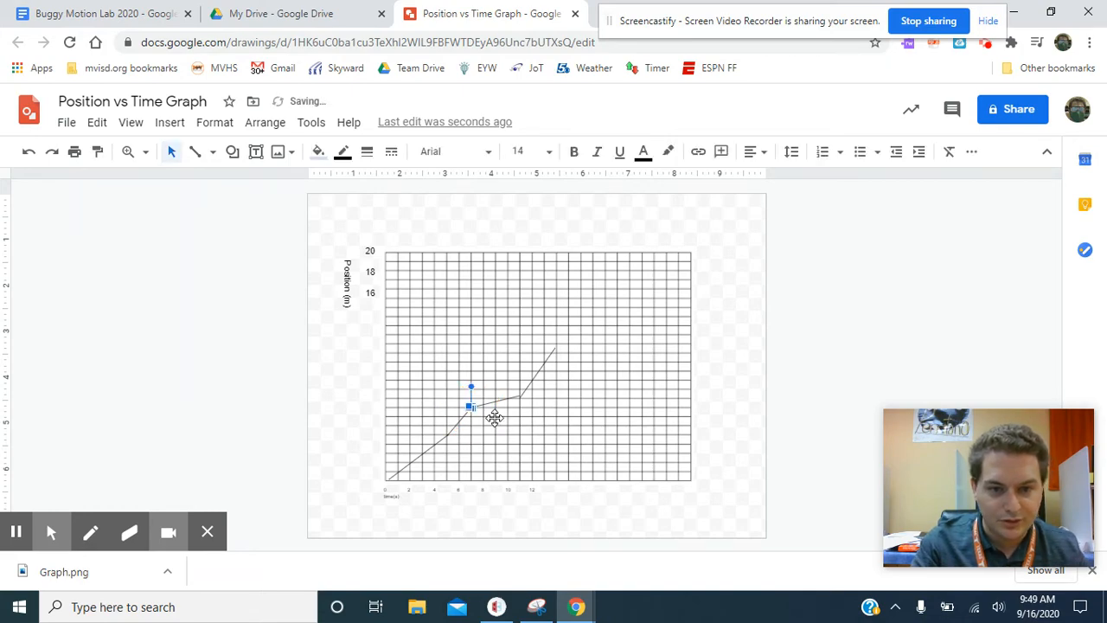
scroll(495, 418, up, 5)
click(495, 418)
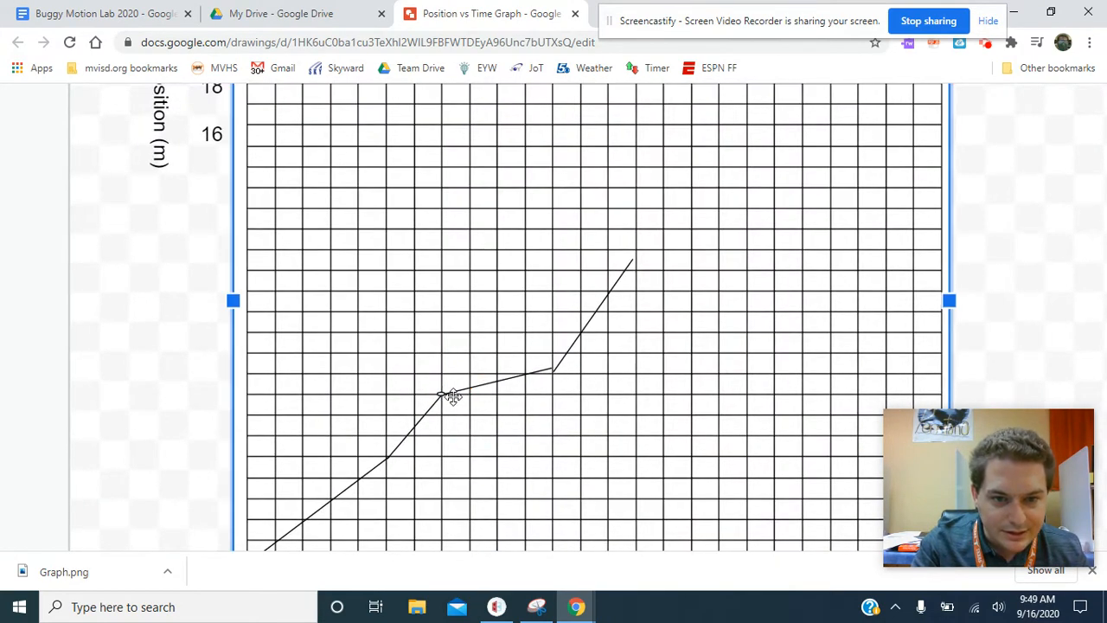
scroll(458, 410, down, 5)
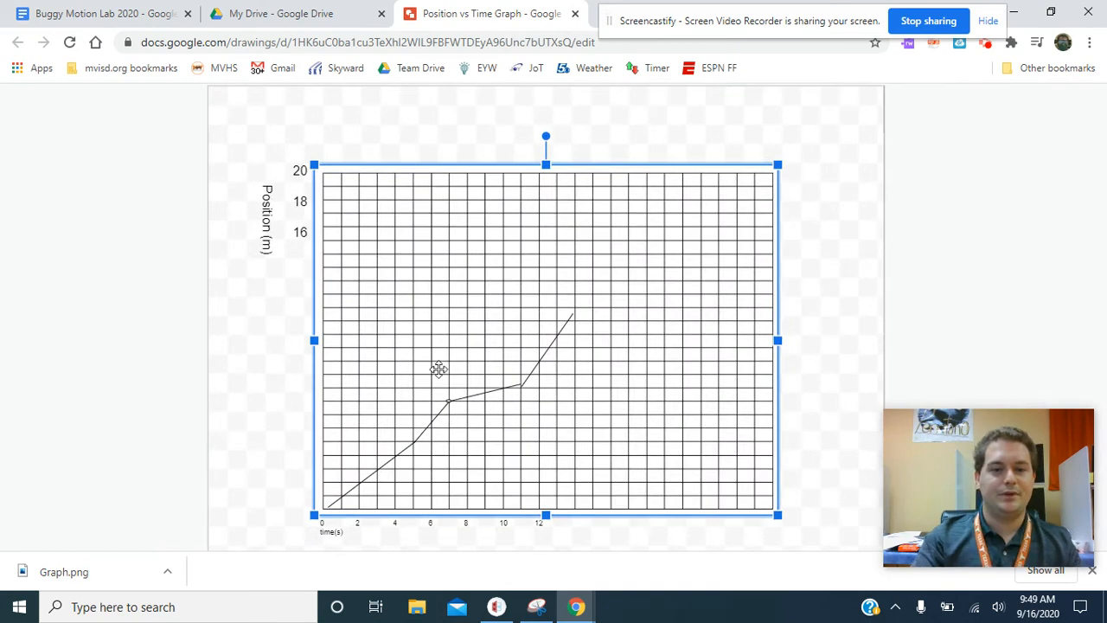
scroll(299, 143, up, 2)
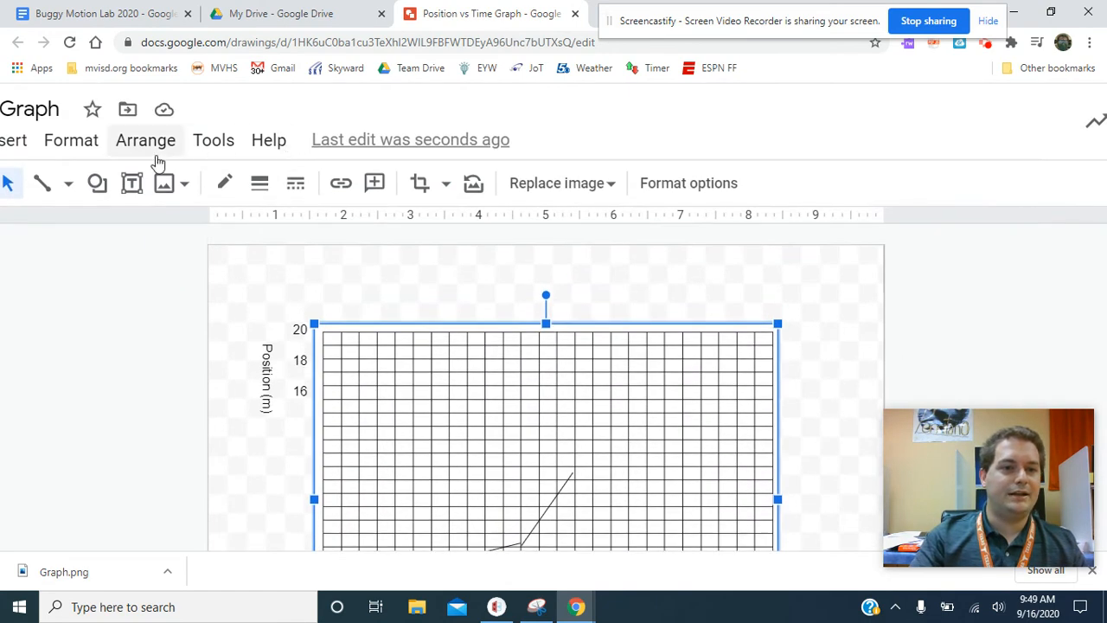
scroll(402, 305, down, 2)
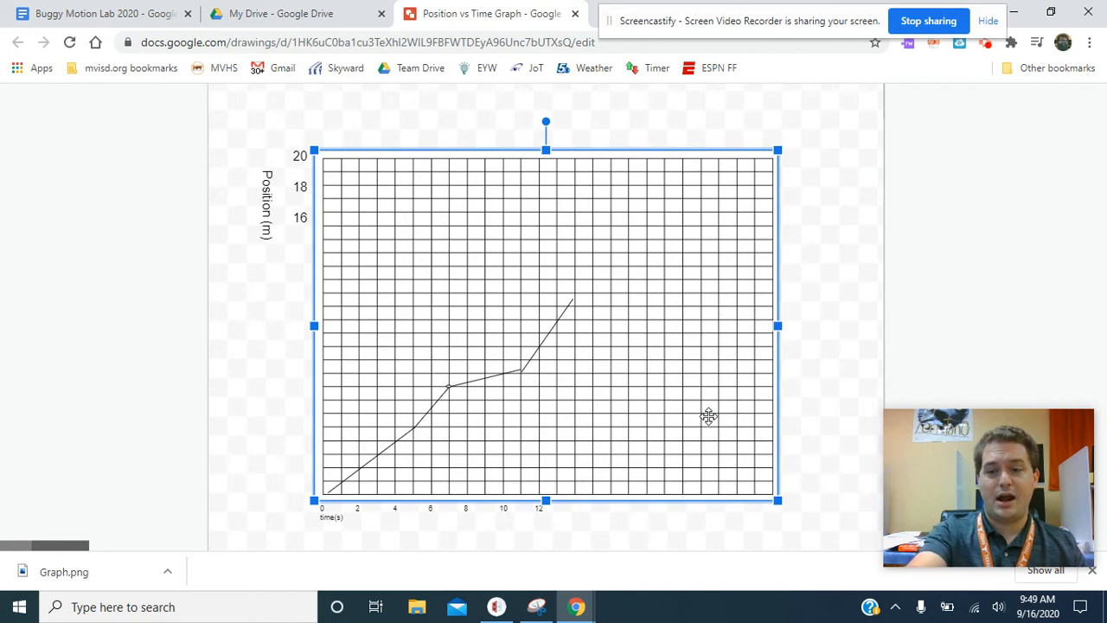
Deselect the grid in the drawing, switch to the Buggy Motion Lab 2020 document and close its Keep notes.
key(ctrl+0)
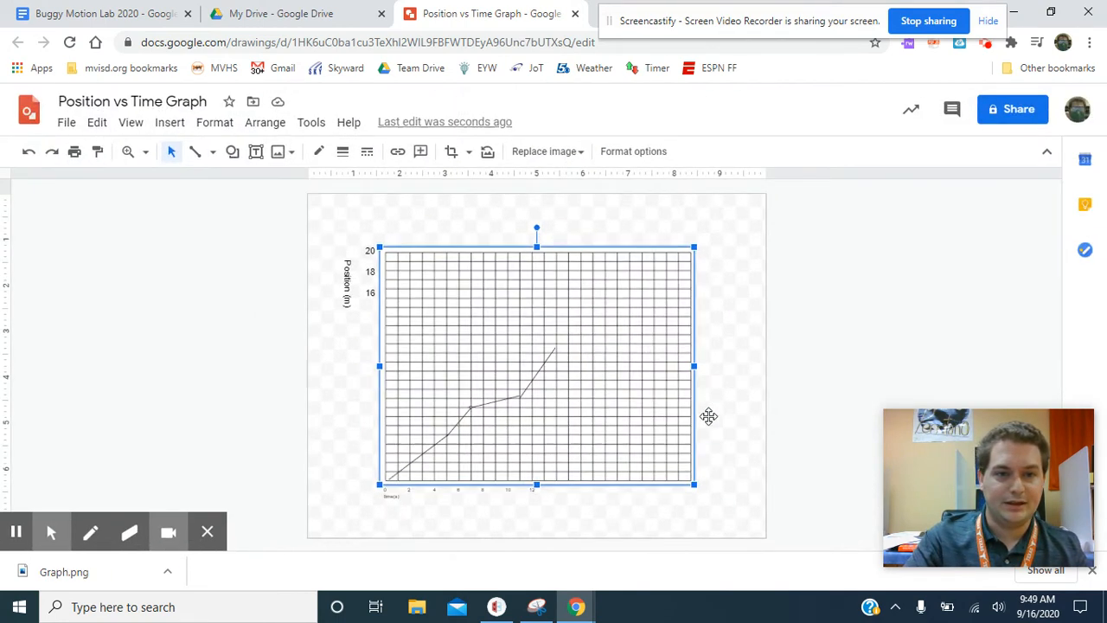
click(241, 360)
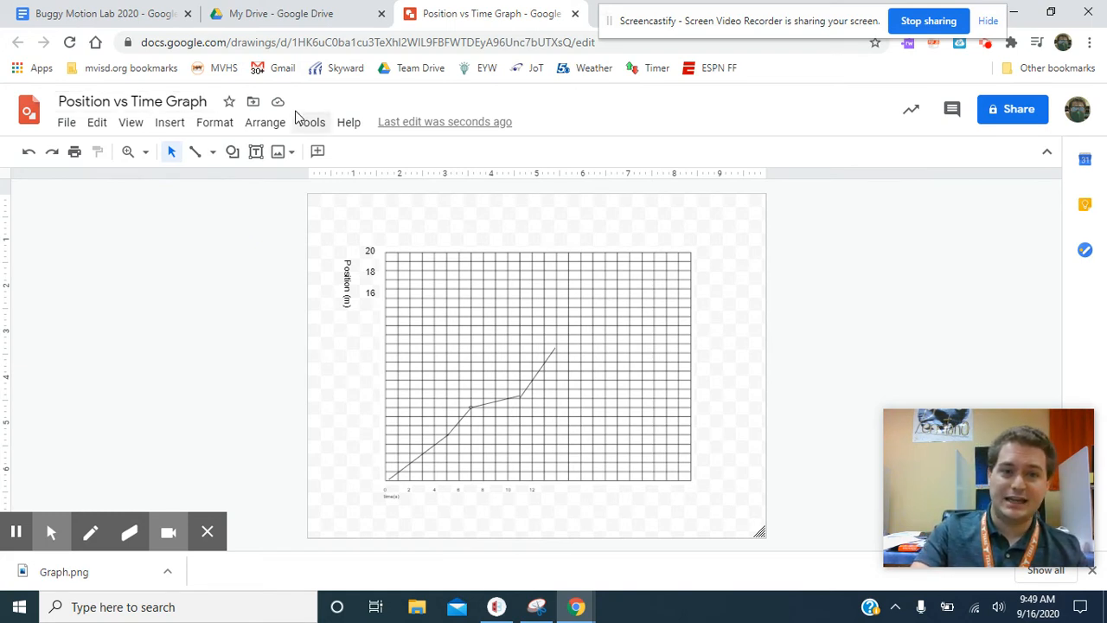
click(121, 12)
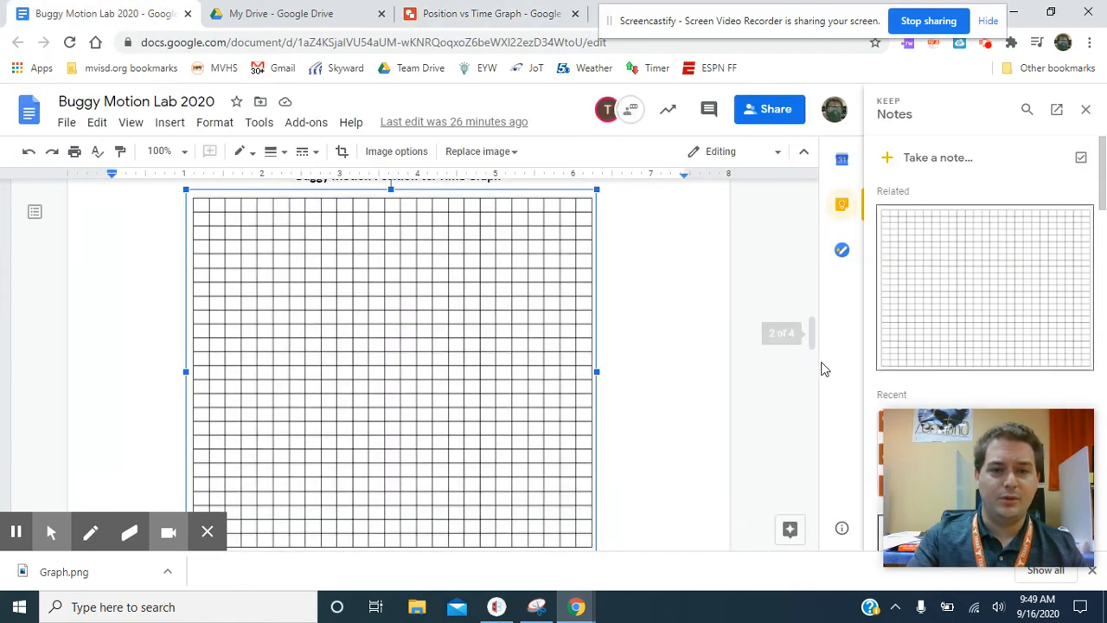
click(1085, 109)
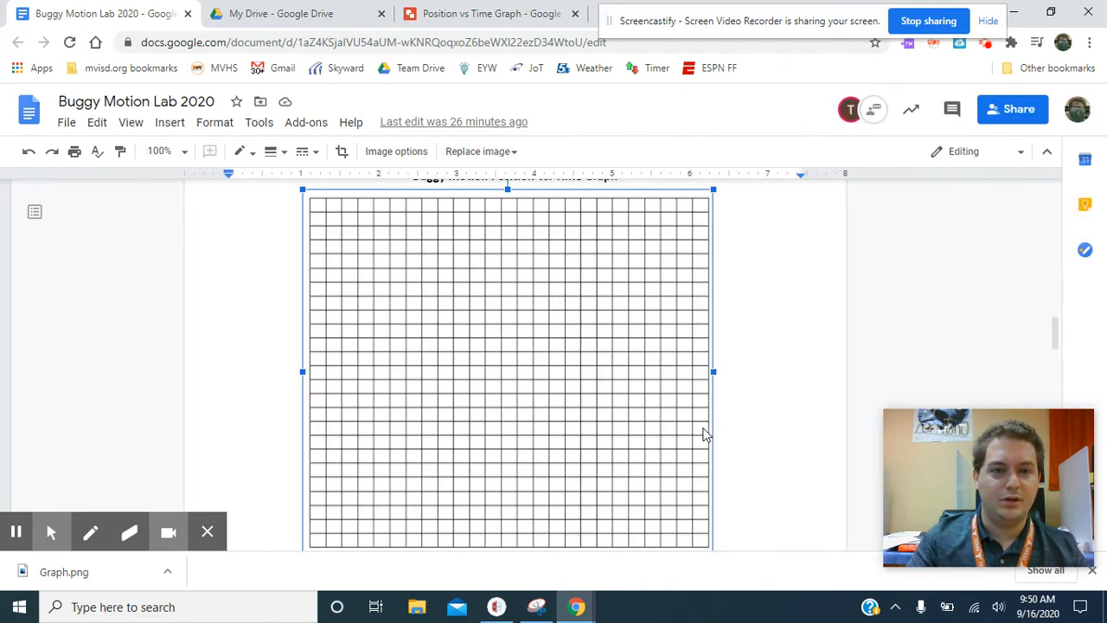
Delete the blank grid image below the Buggy Motion Position vs. Time Graph heading.
scroll(238, 302, up, 10)
scroll(242, 300, down, 10)
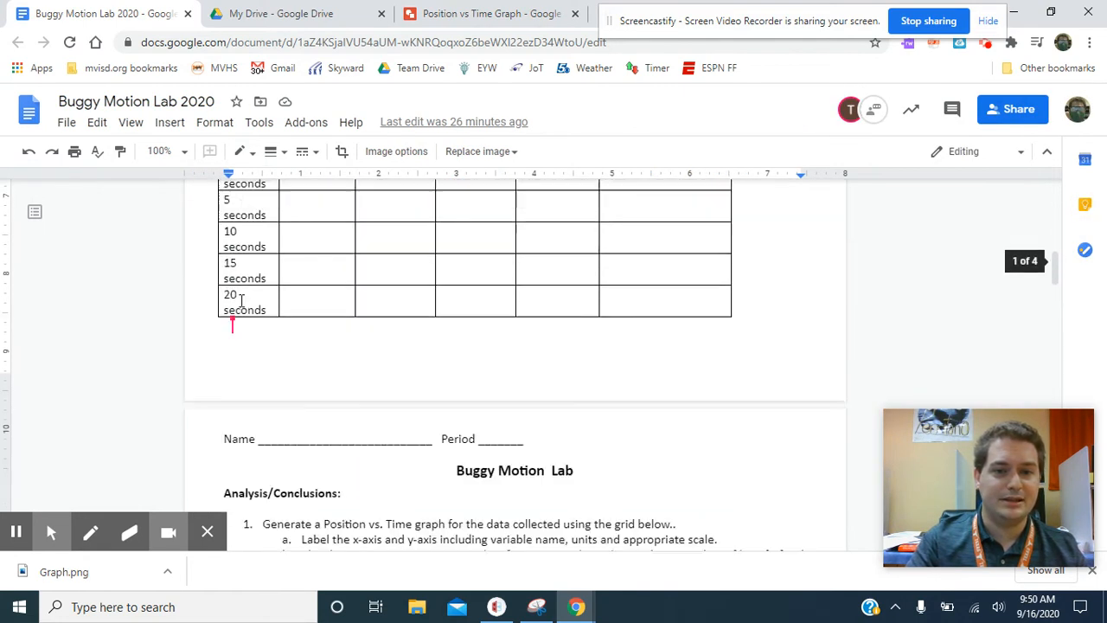
click(789, 386)
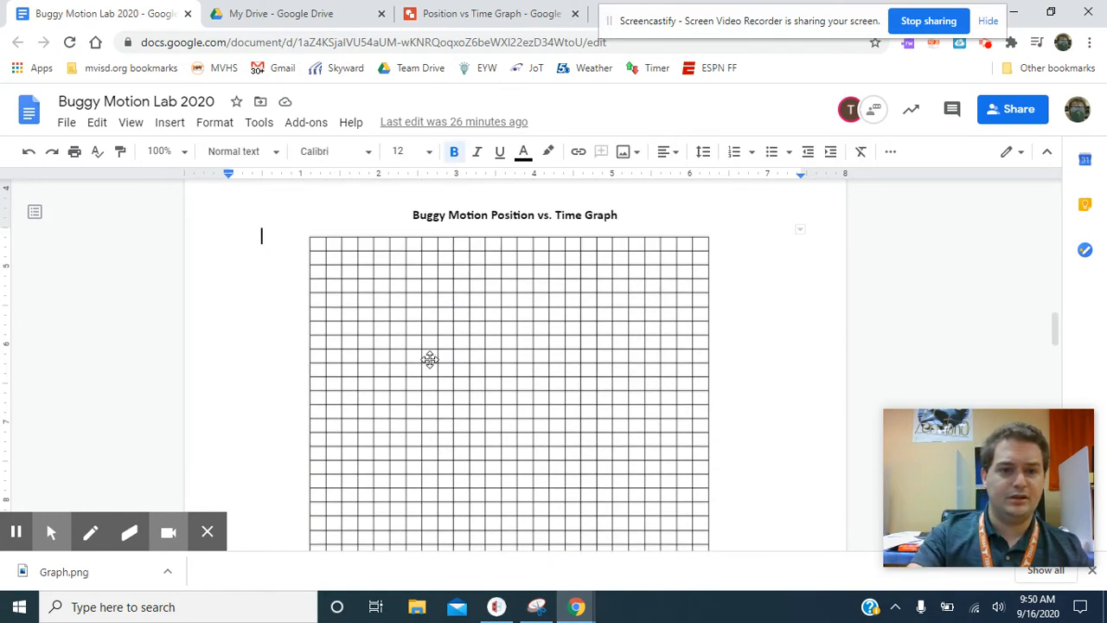
click(343, 313)
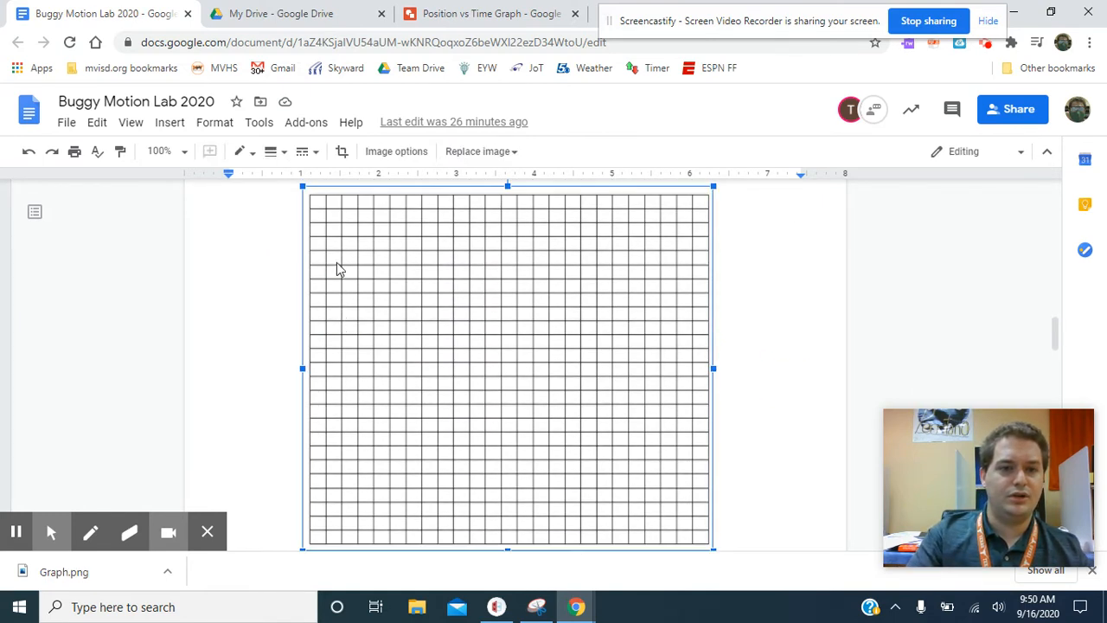
click(173, 125)
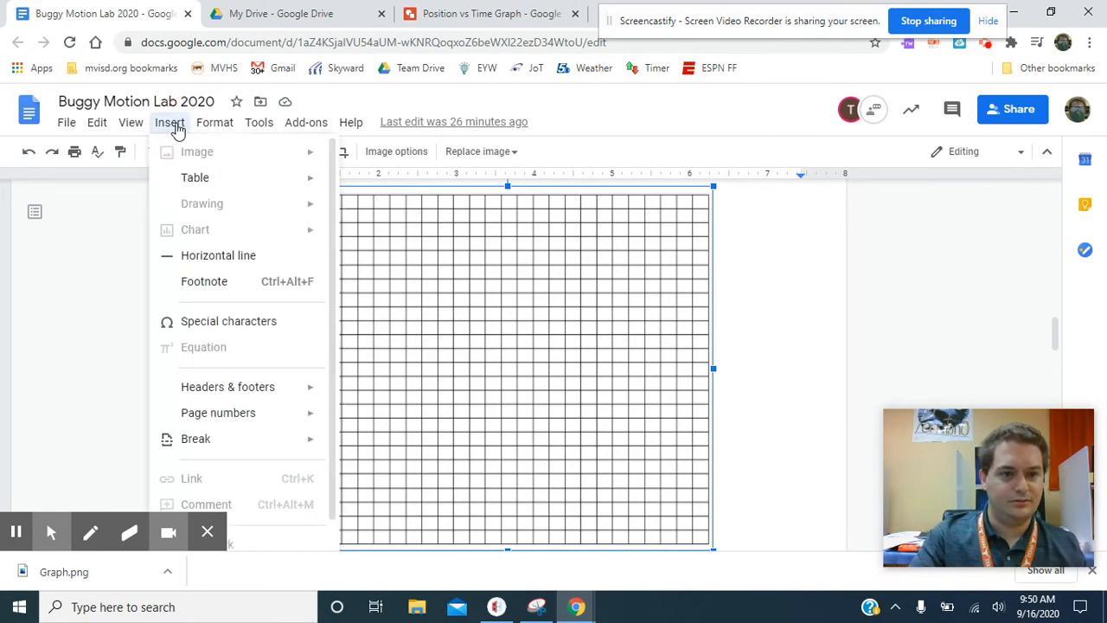
click(718, 343)
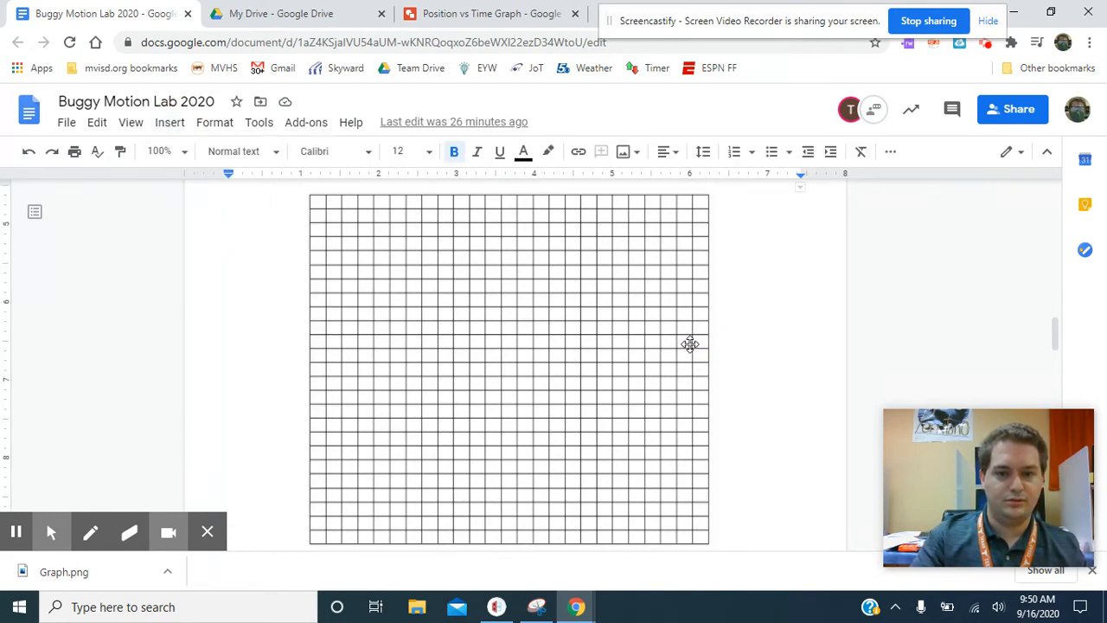
click(690, 346)
key(Delete)
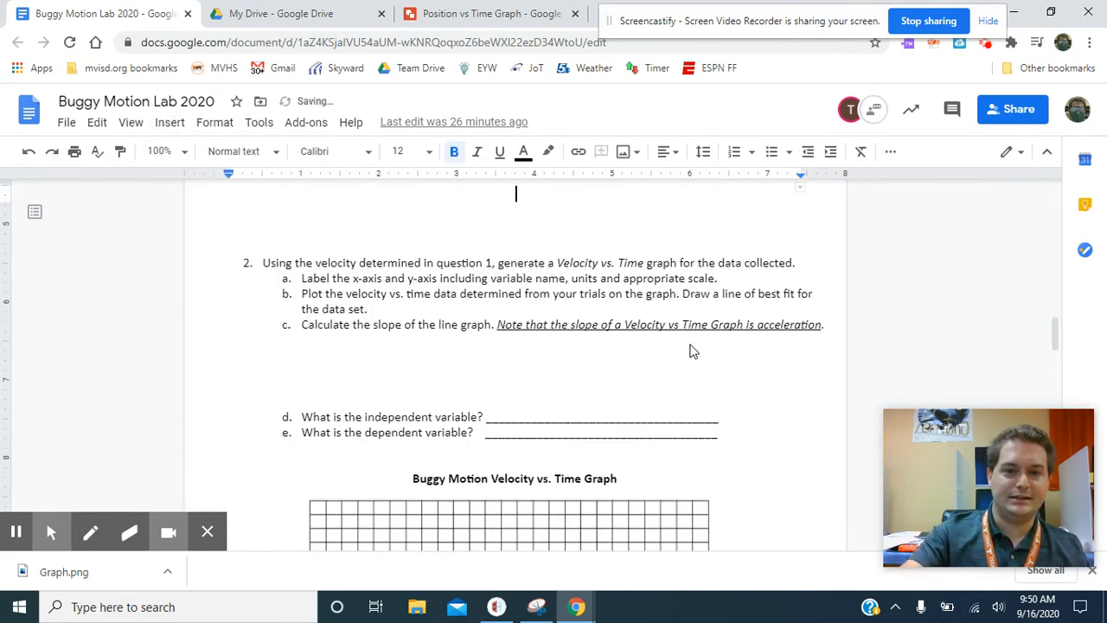
Insert the Position vs Time Graph drawing from Drive below the position graph heading, using the Insert unlinked option.
scroll(689, 348, up, 2)
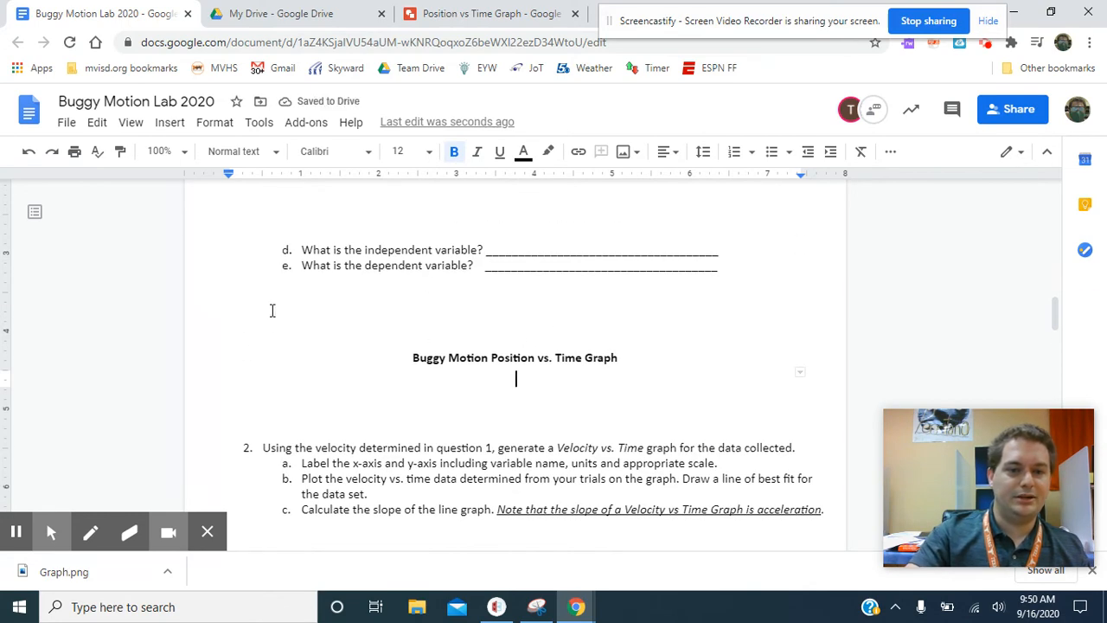
click(168, 124)
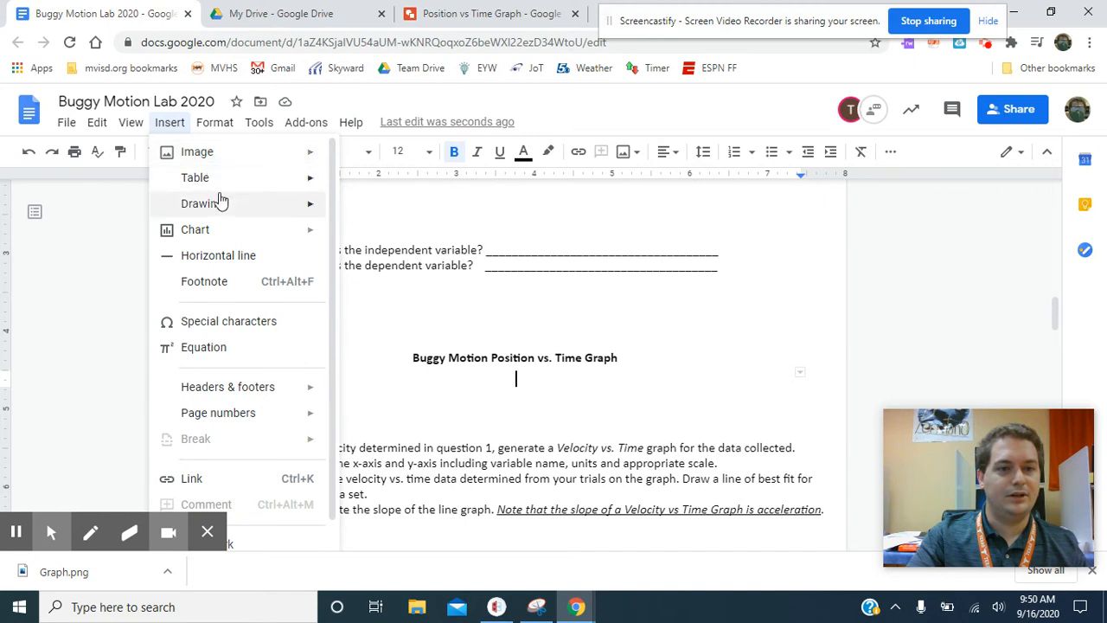
mouse_move(226, 212)
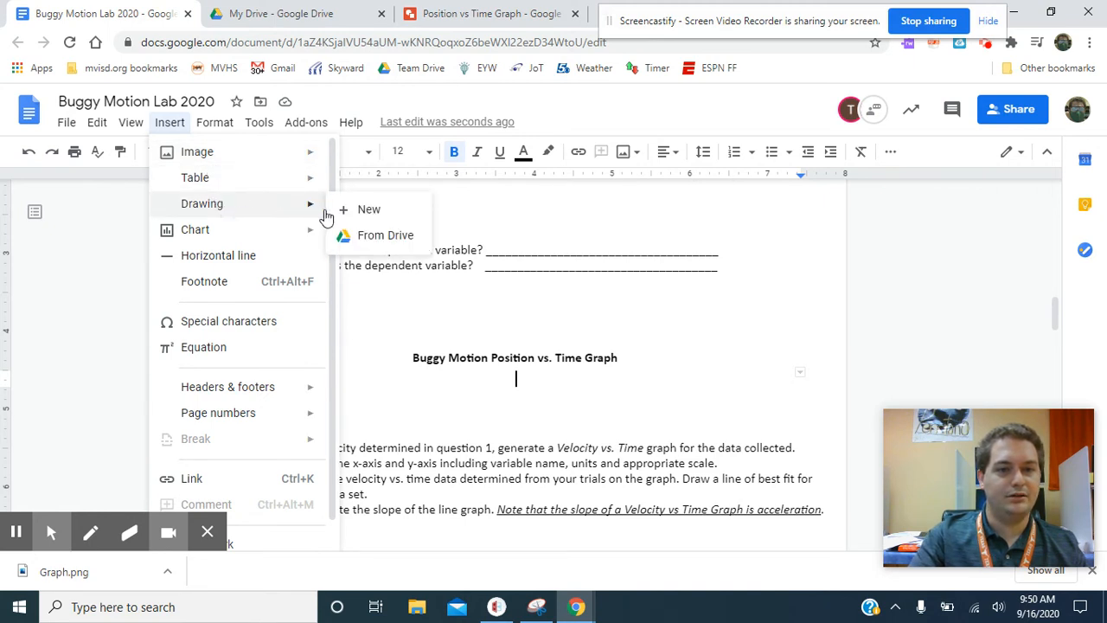
click(389, 242)
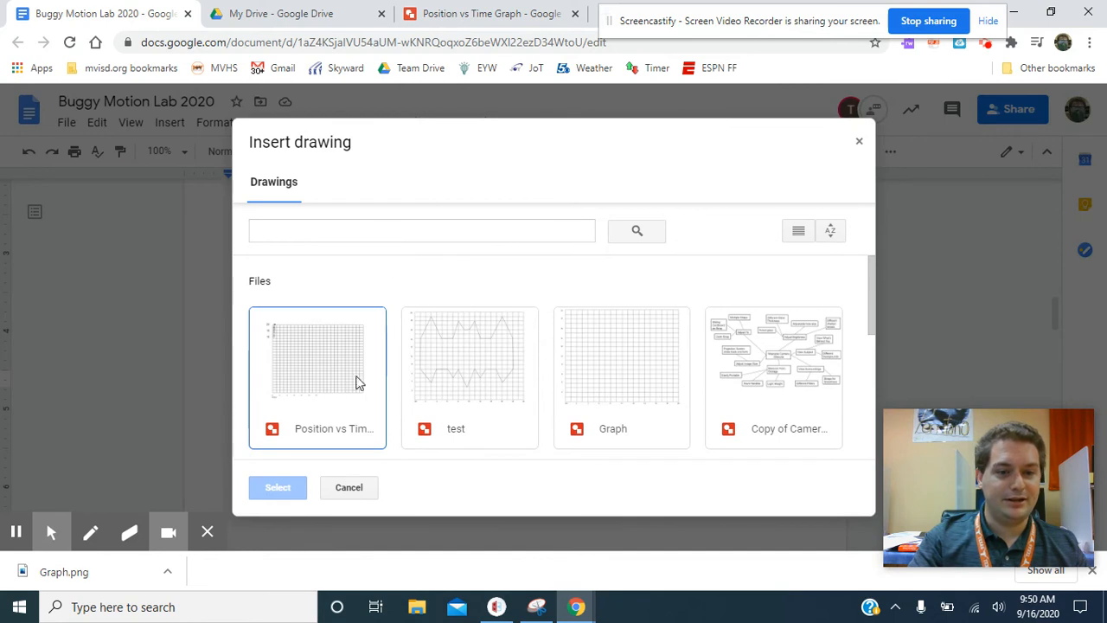
double_click(319, 390)
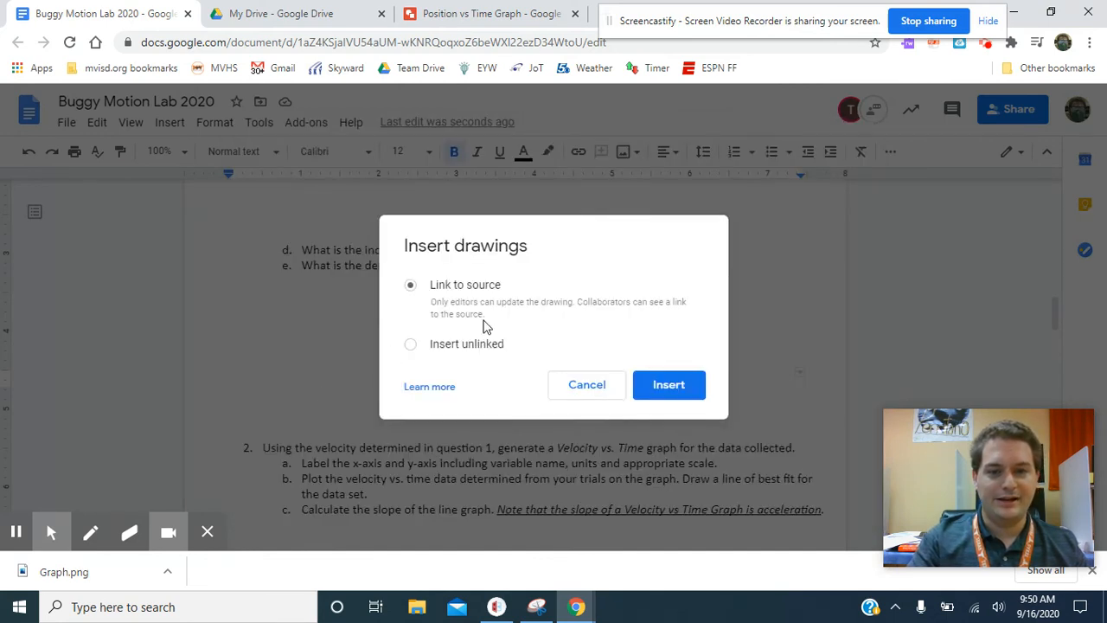
click(411, 346)
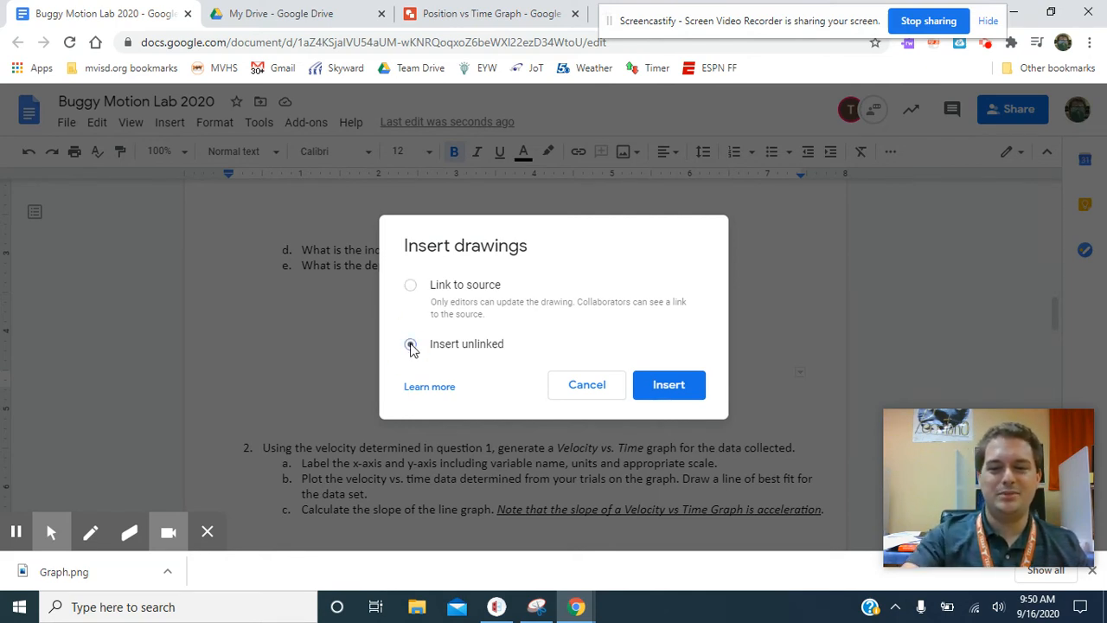
click(693, 390)
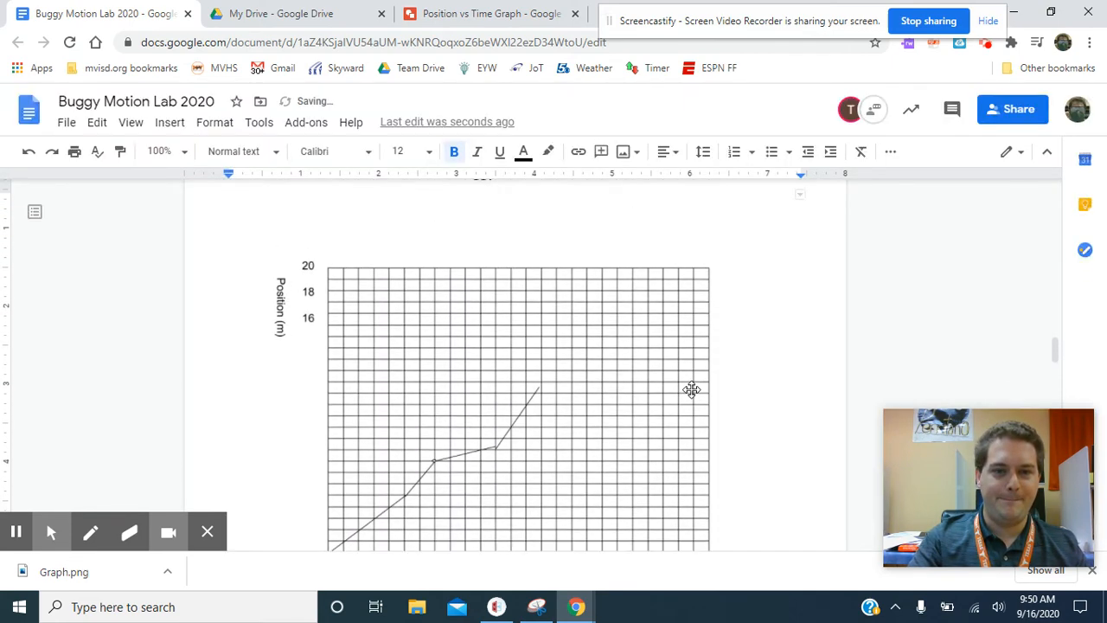
Delete the unlinked graph drawing from the document.
click(687, 360)
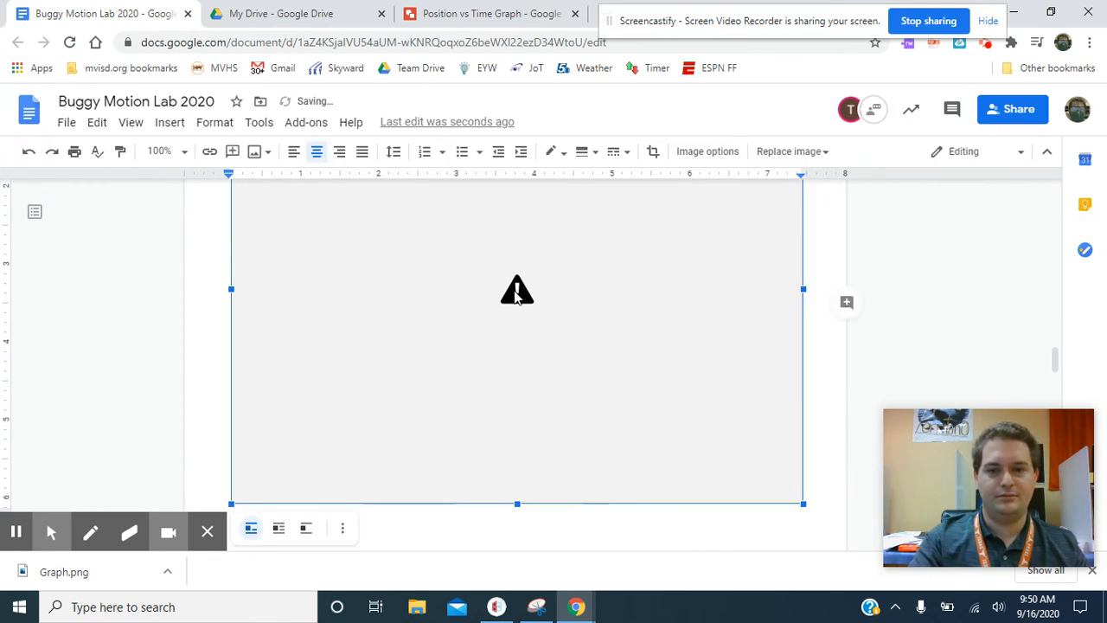
scroll(516, 294, up, 2)
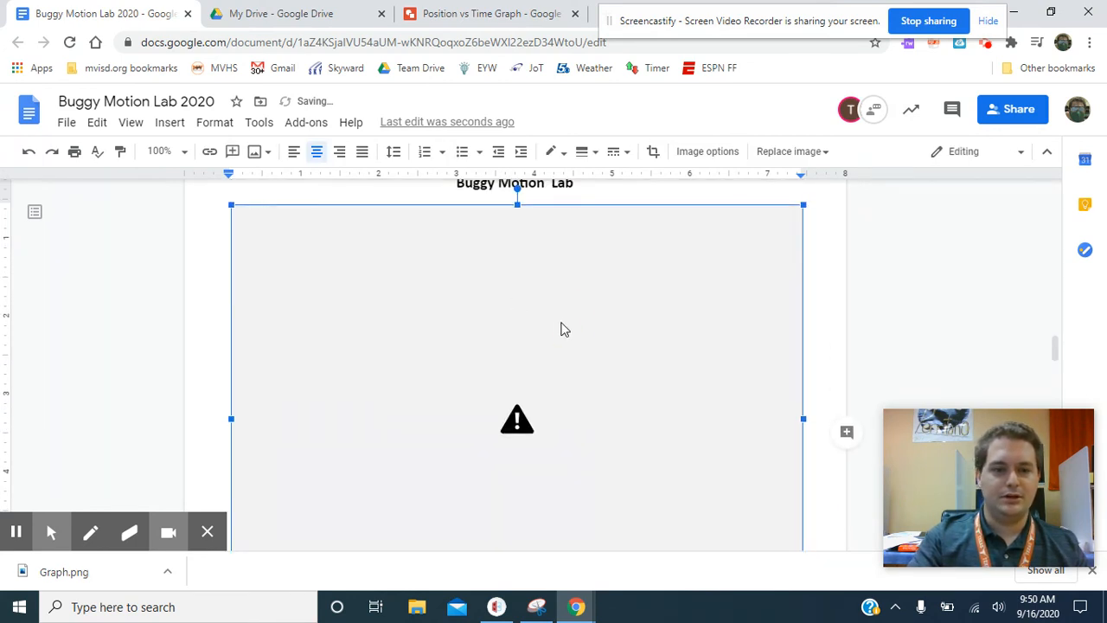
key(Delete)
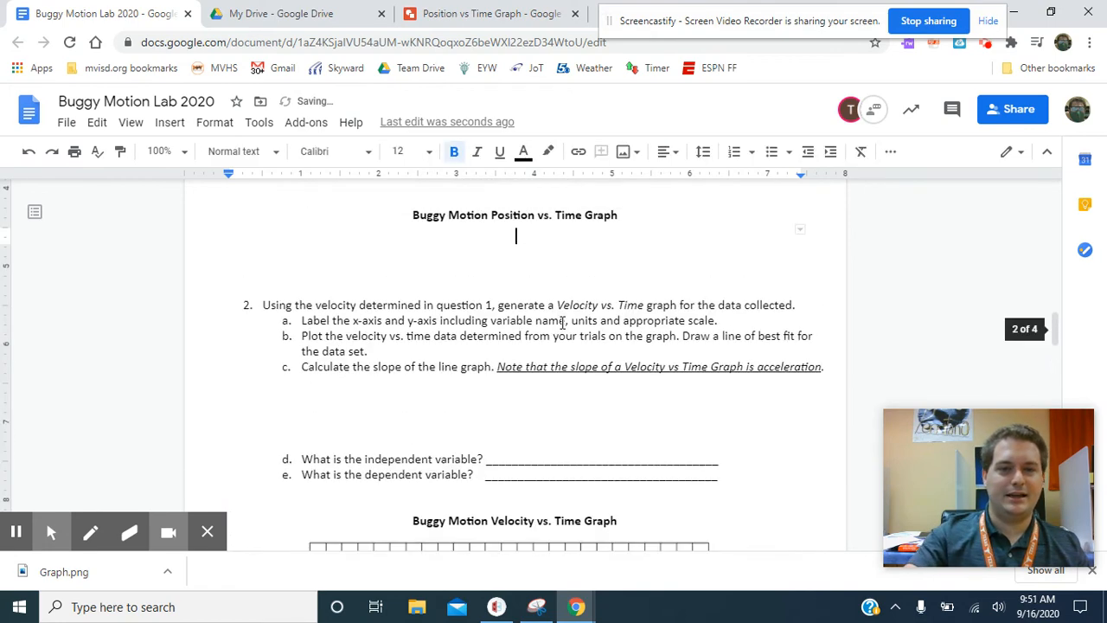
Try to insert the Position vs Time Graph drawing from Drive with the Link to source option.
click(165, 125)
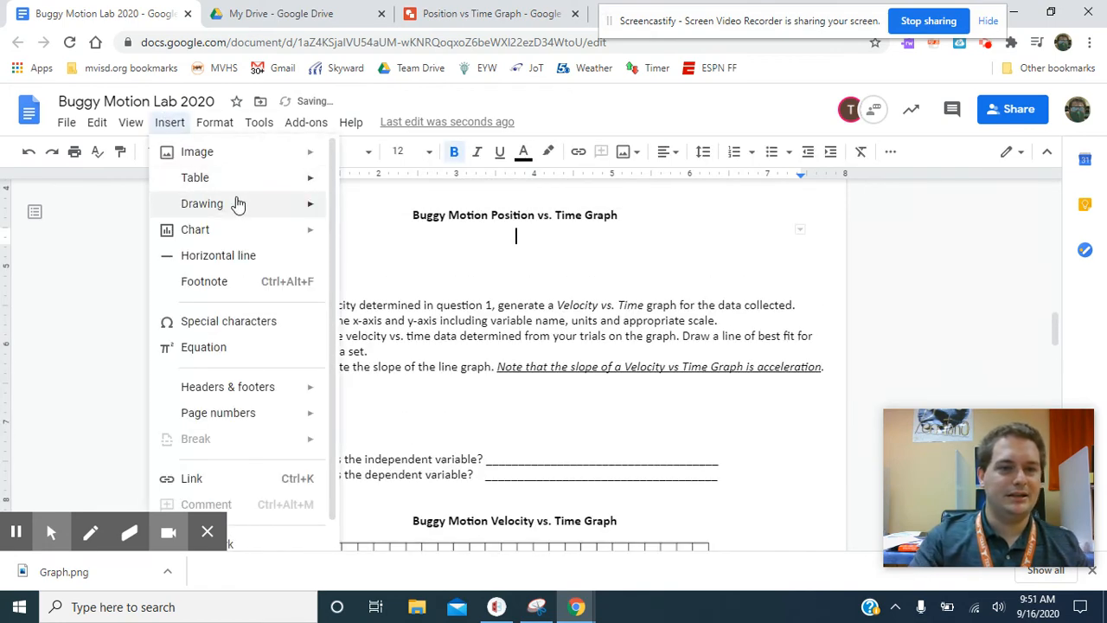
click(385, 233)
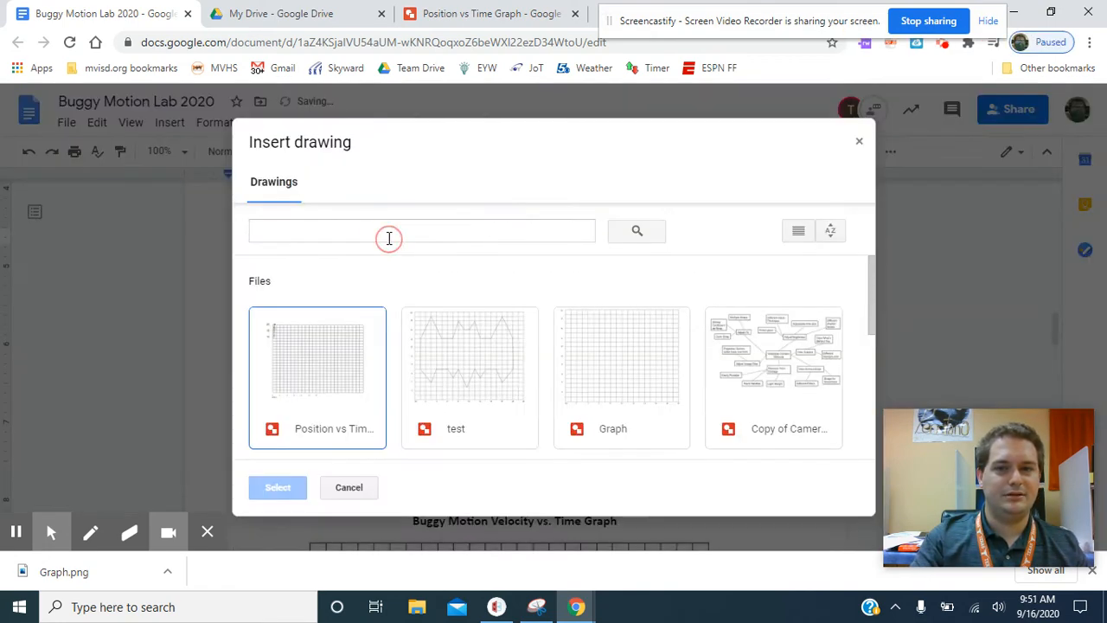
double_click(345, 383)
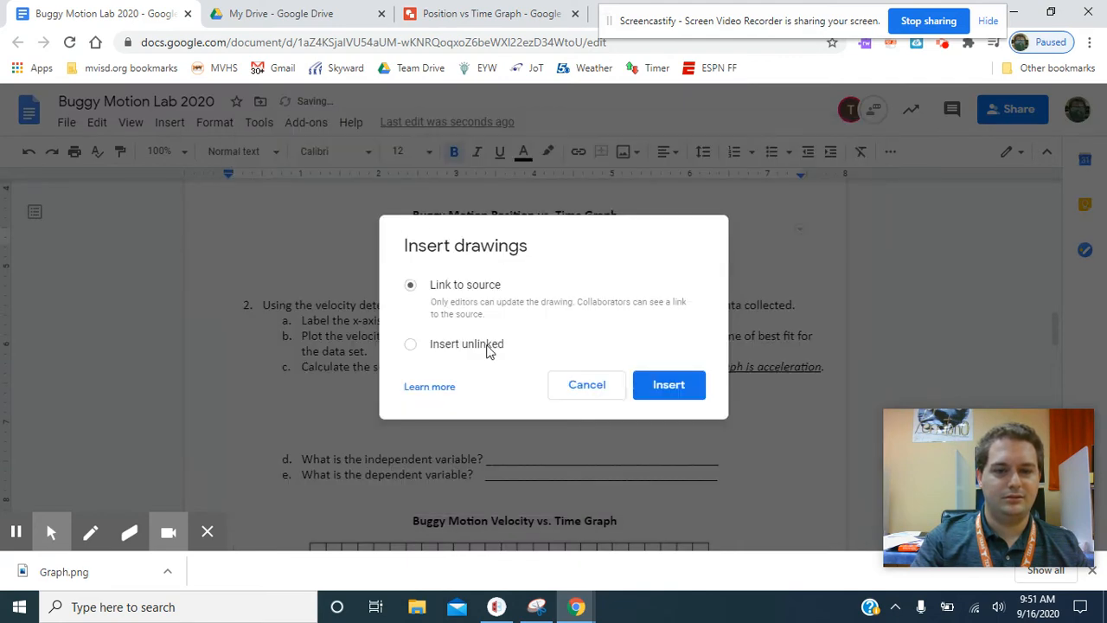
click(697, 384)
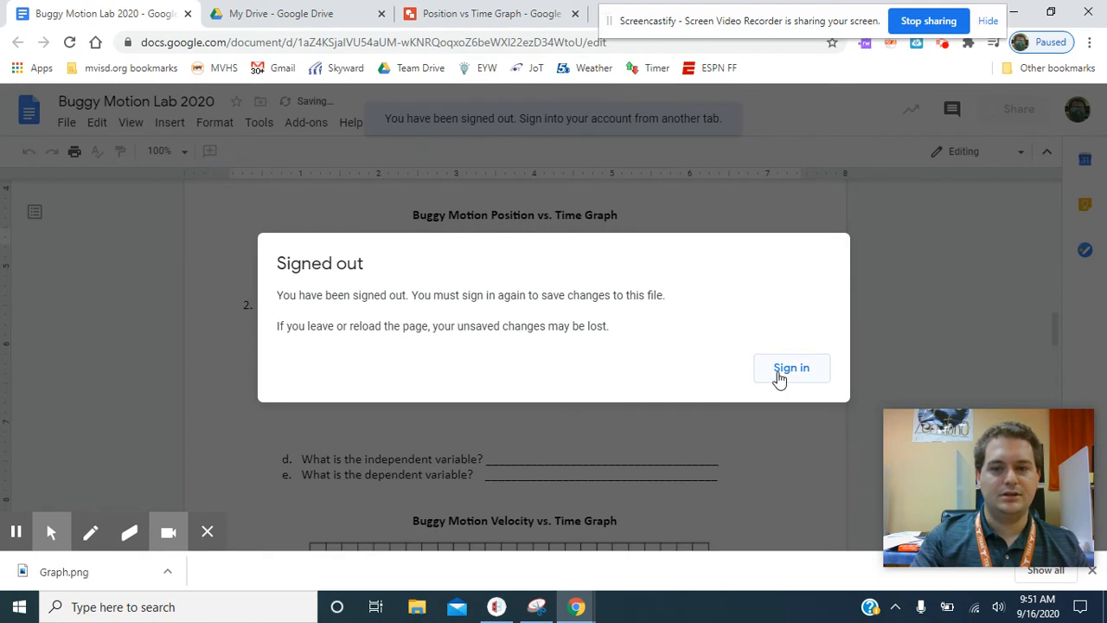
Sign back in to the Google account to reconnect the document.
click(782, 372)
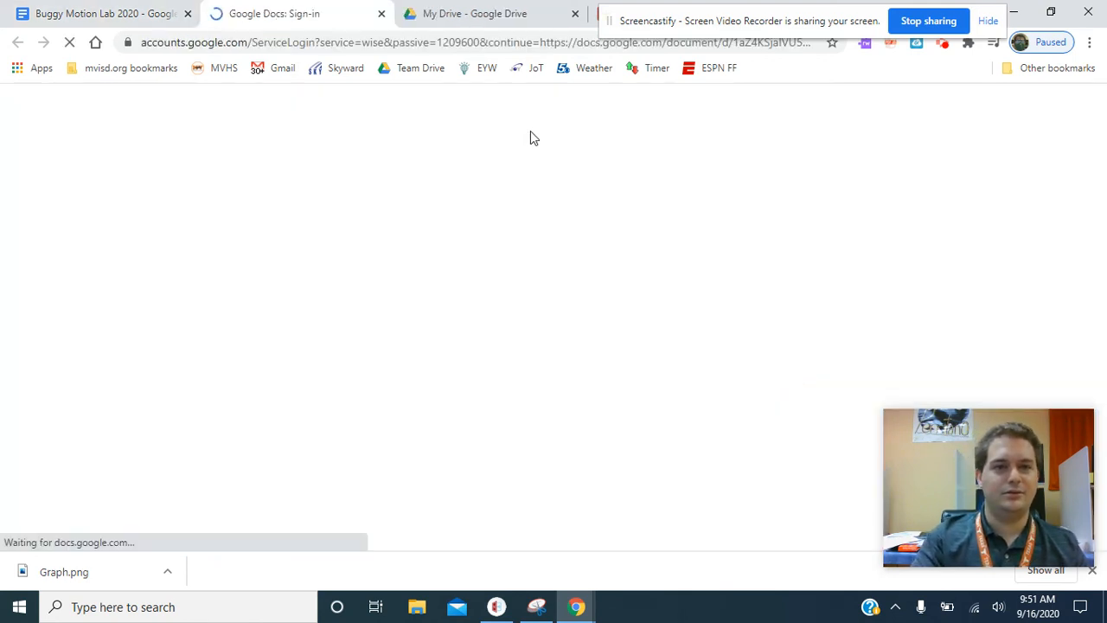
click(670, 333)
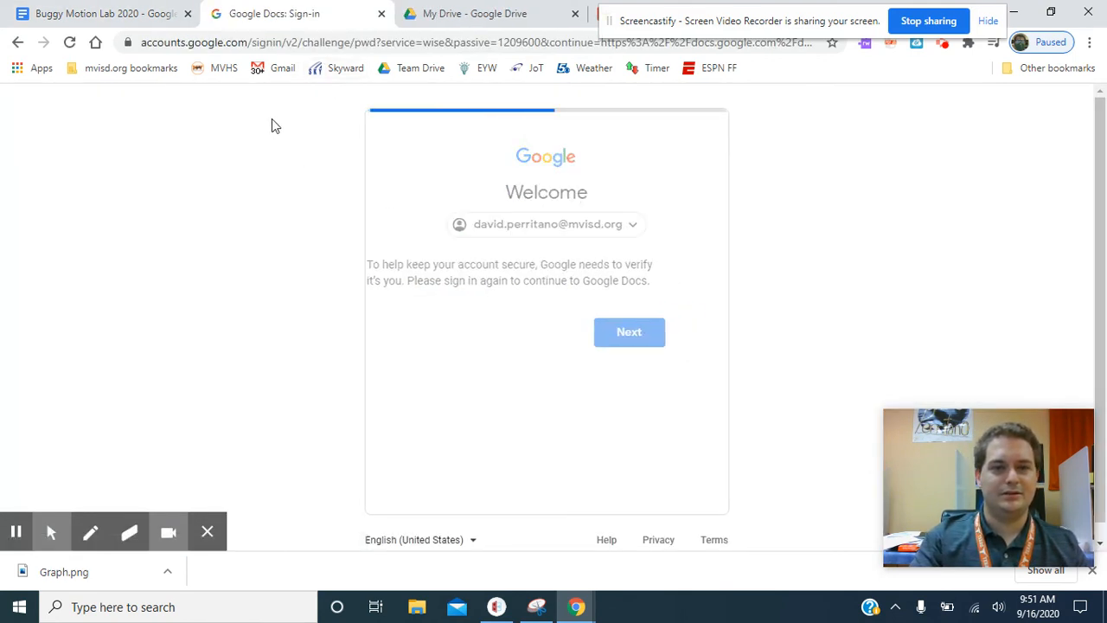
click(626, 378)
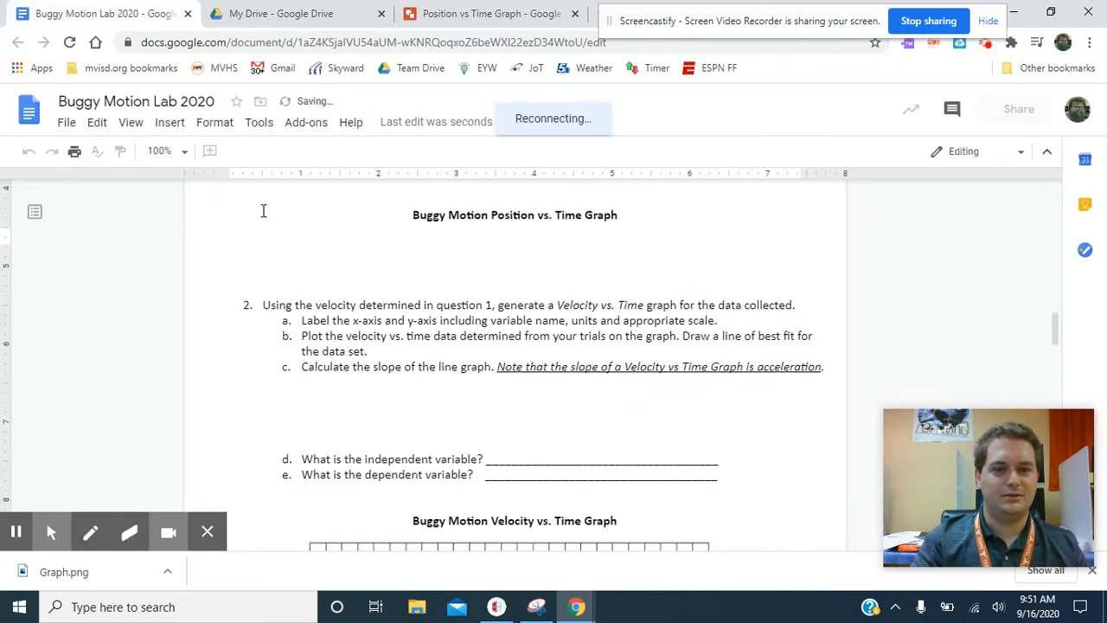
Insert the Position vs Time Graph drawing from Drive below the Buggy Motion Position vs. Time Graph heading, linked to its source.
scroll(528, 300, up, 2)
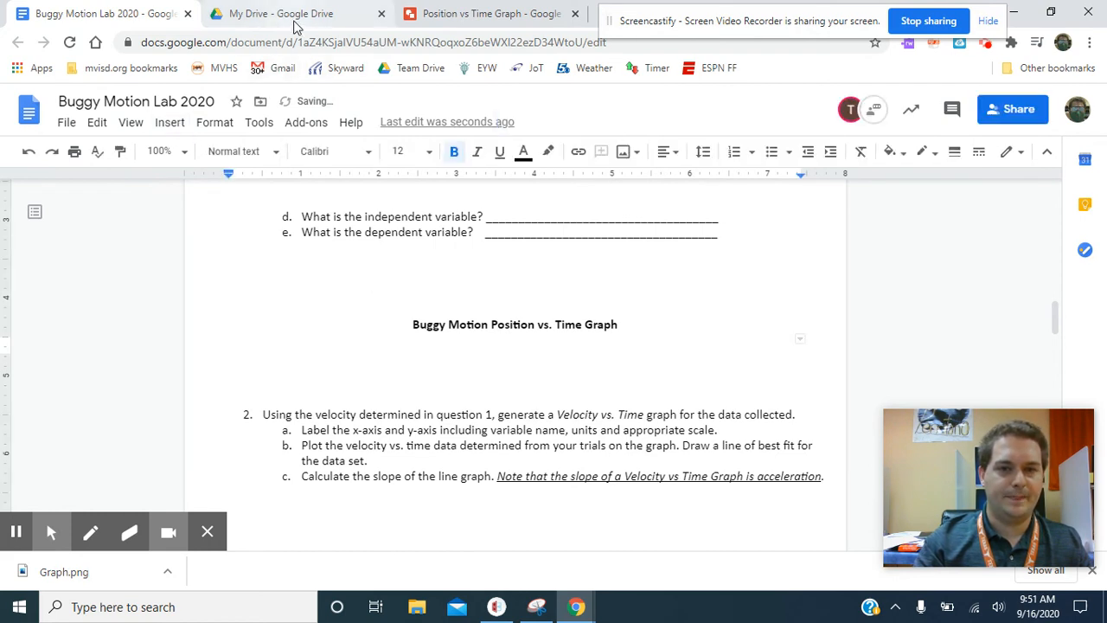
click(169, 122)
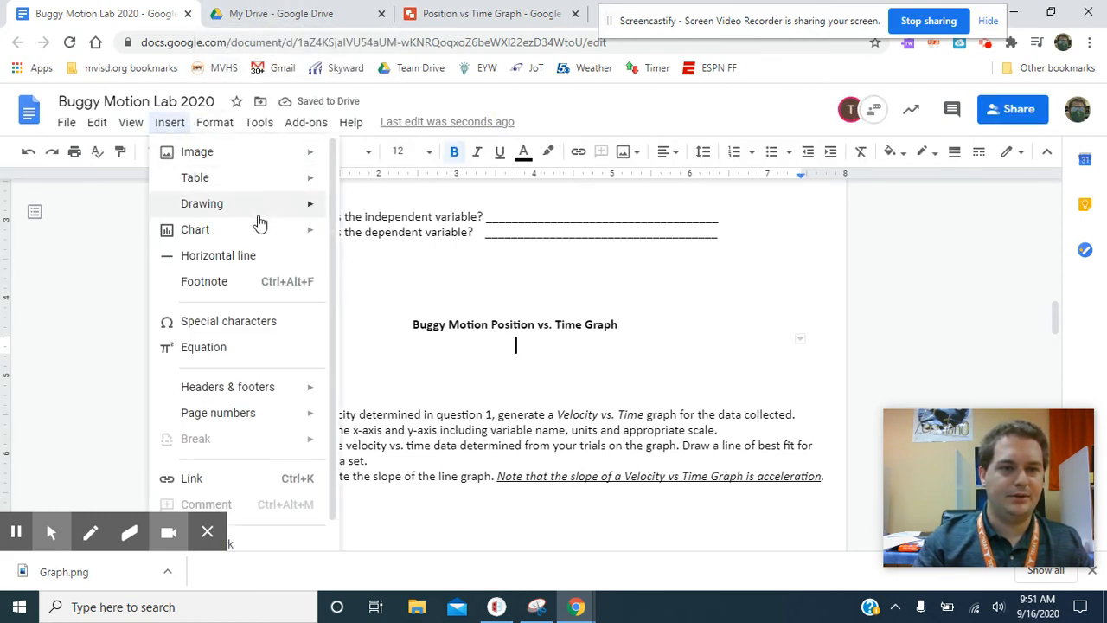
mouse_move(260, 212)
click(381, 238)
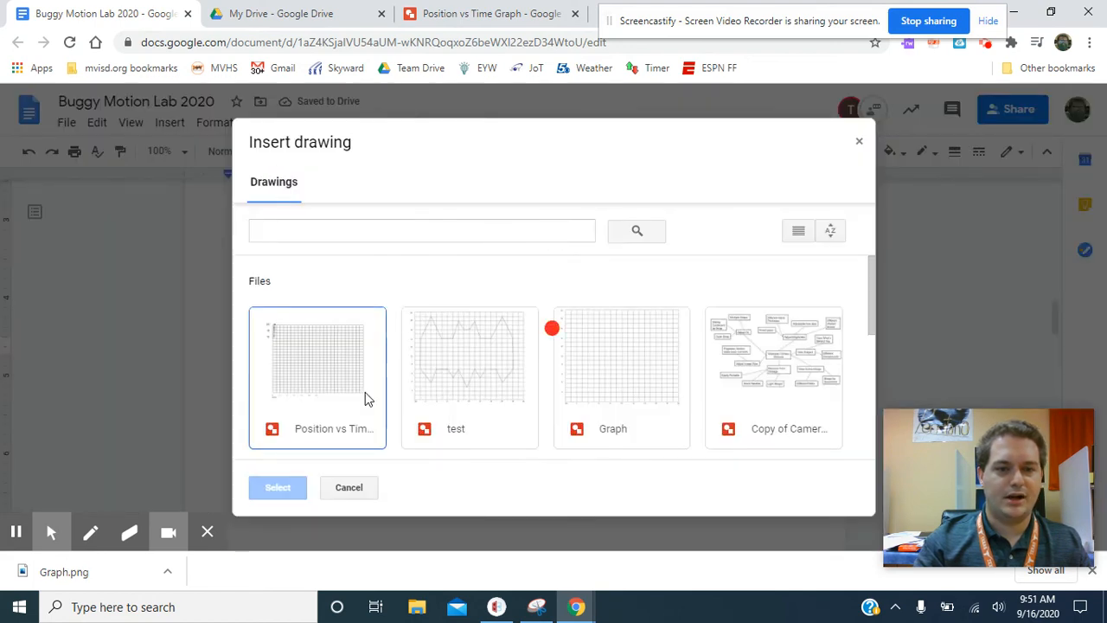
double_click(364, 395)
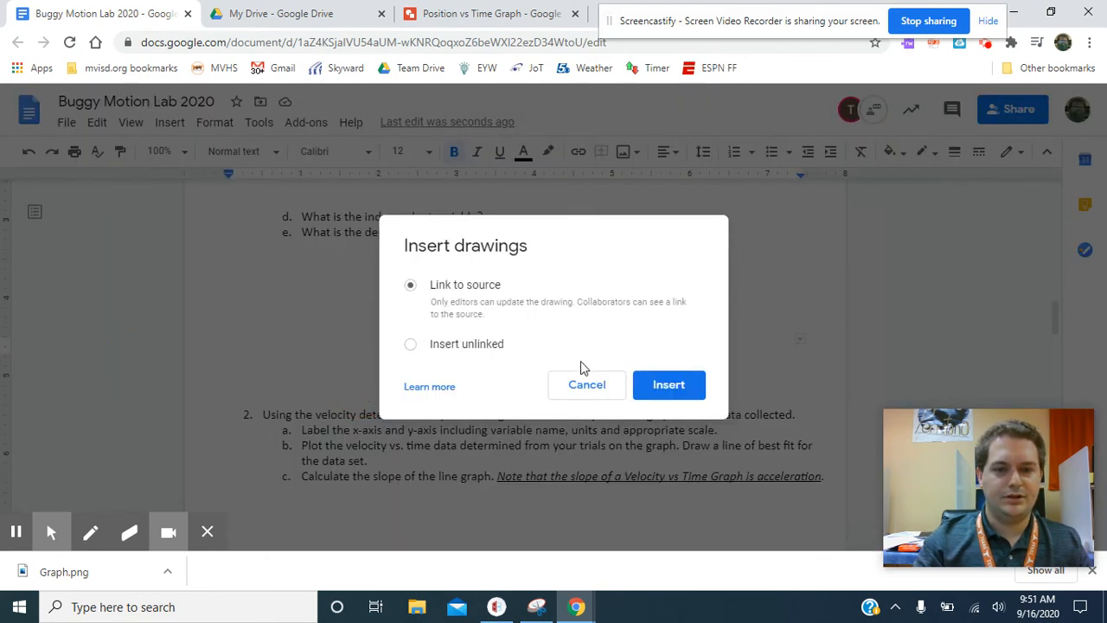
click(687, 389)
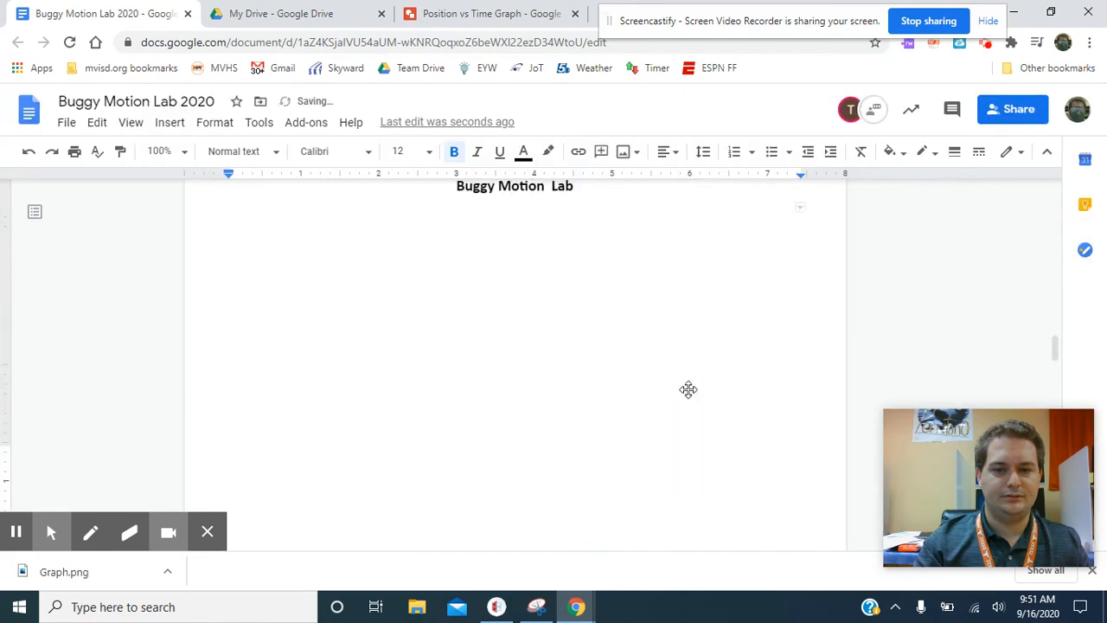
scroll(660, 374, up, 1)
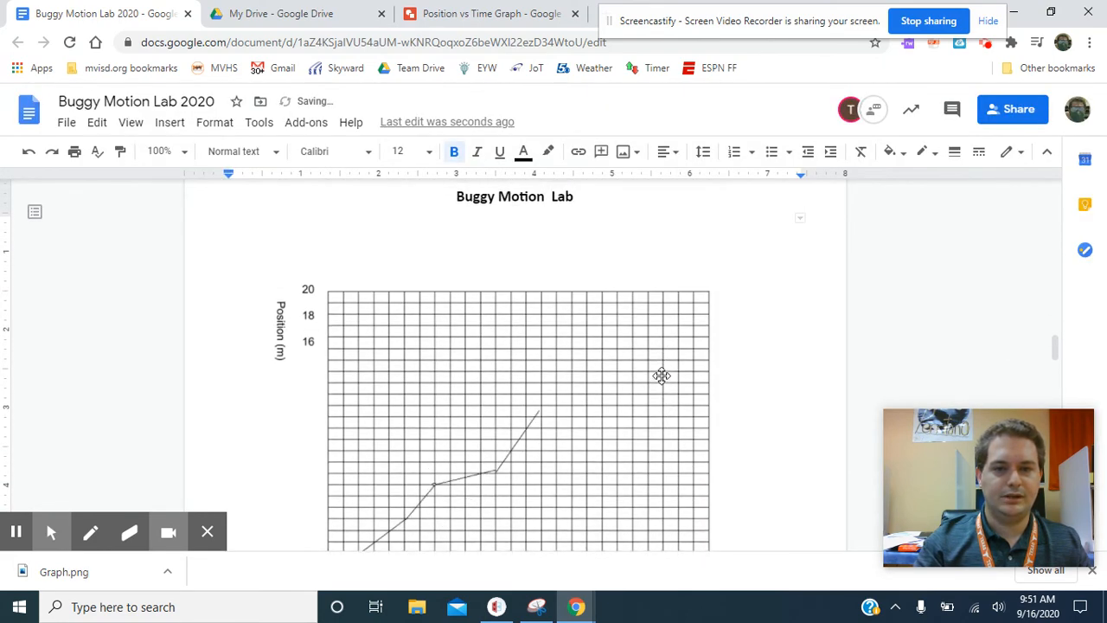
Crop the empty margins off all four sides of the inserted position vs. time graph drawing.
click(661, 375)
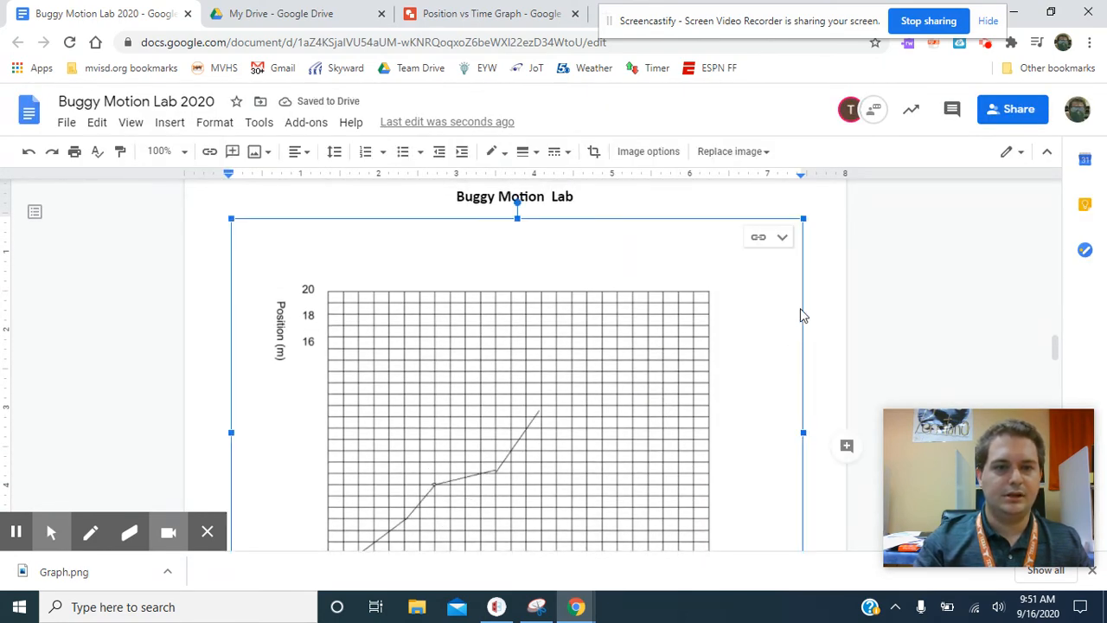
click(593, 154)
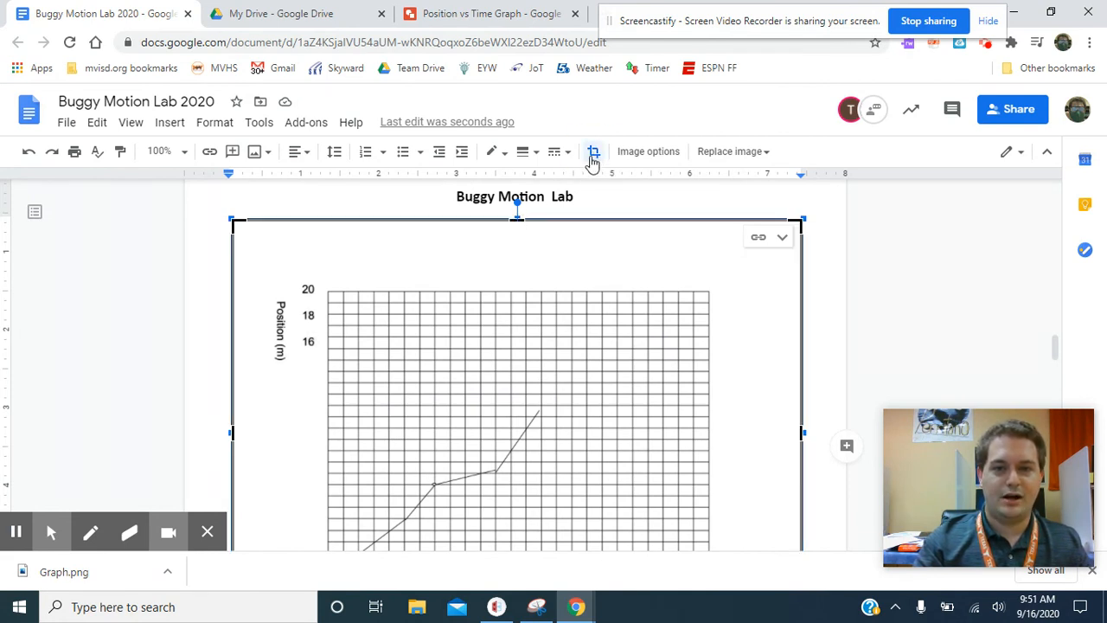
drag(519, 222, 525, 277)
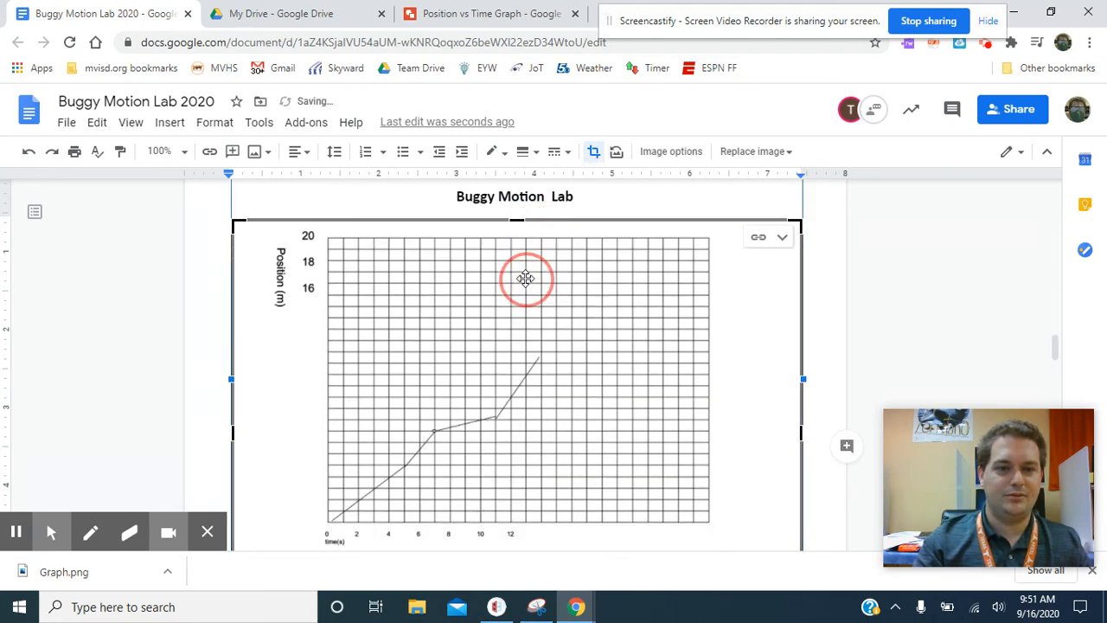
scroll(621, 356, down, 3)
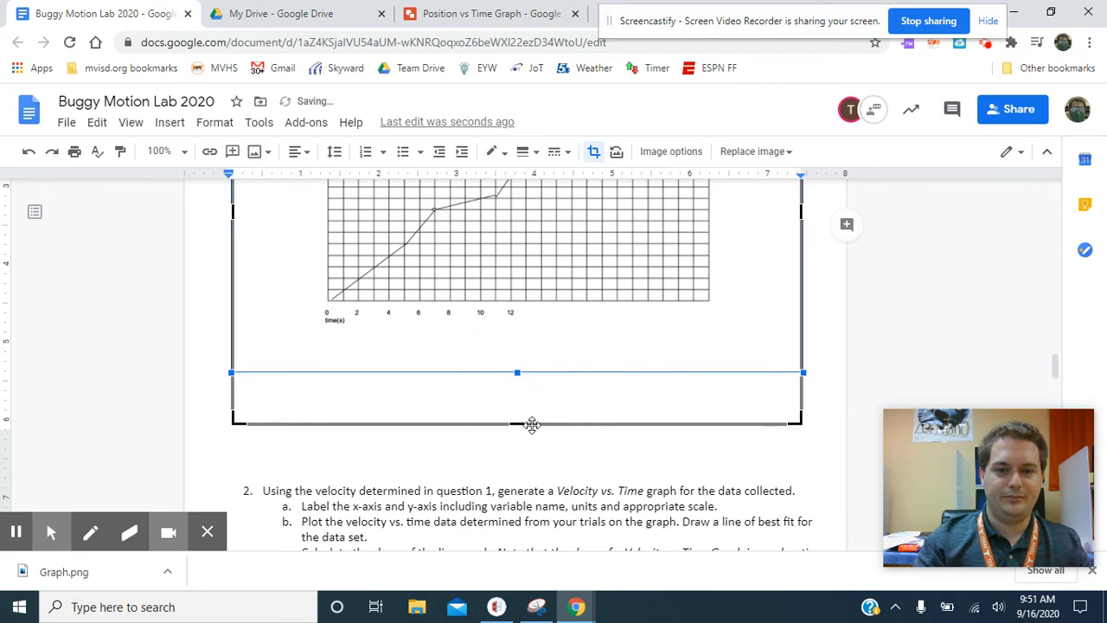
drag(514, 421, 531, 338)
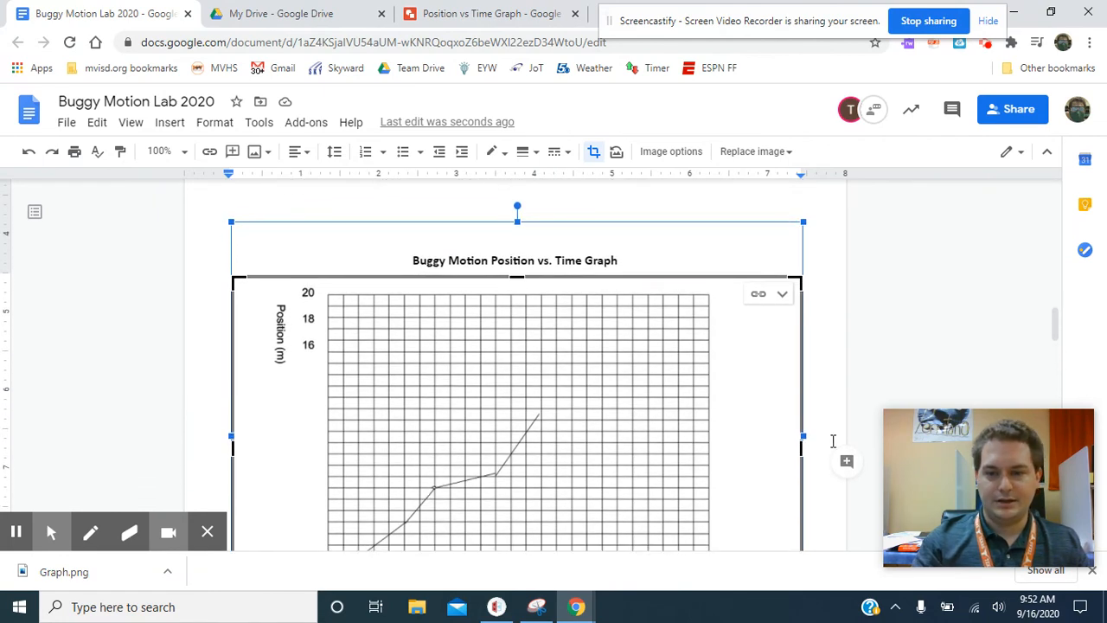
drag(802, 448, 732, 440)
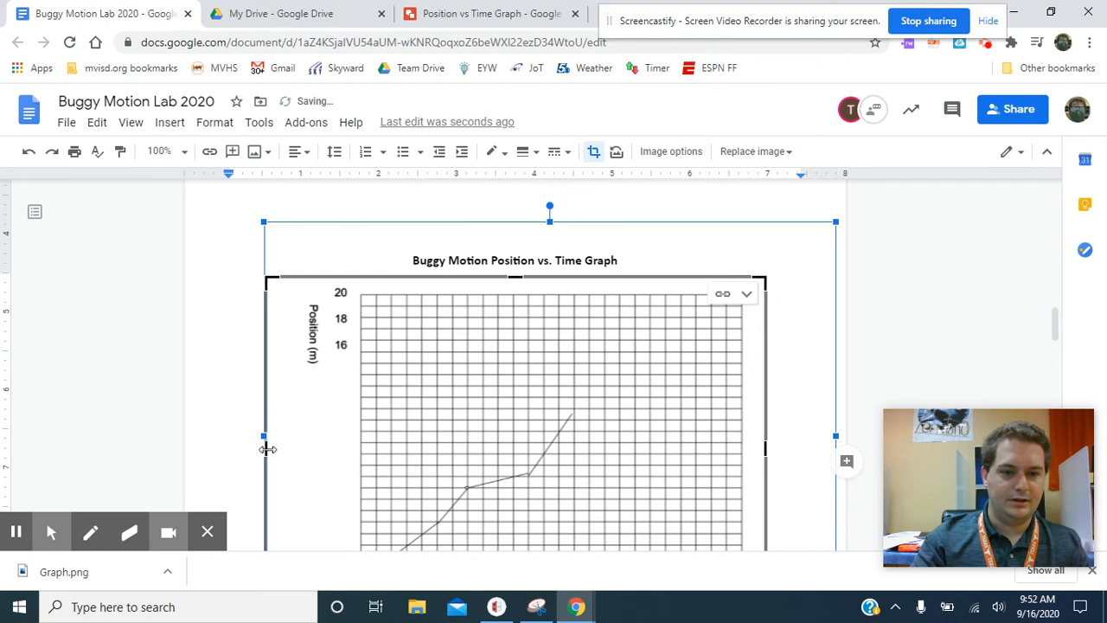
drag(267, 448, 289, 451)
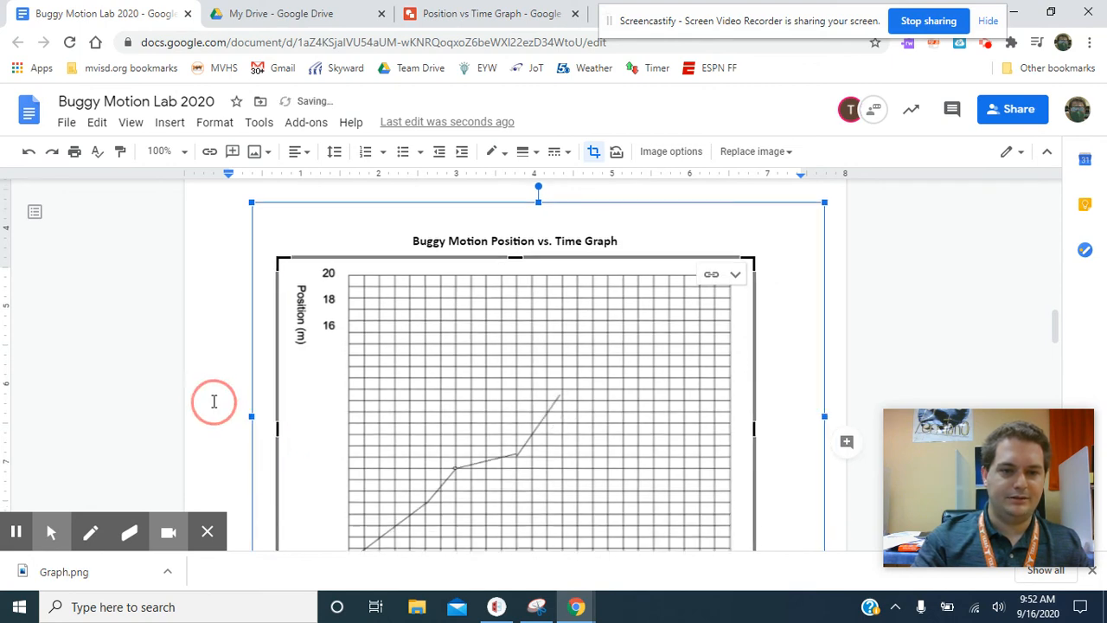
Examine how the cropped graph fits on the page between the question 1 items and question 2.
scroll(213, 401, up, 1)
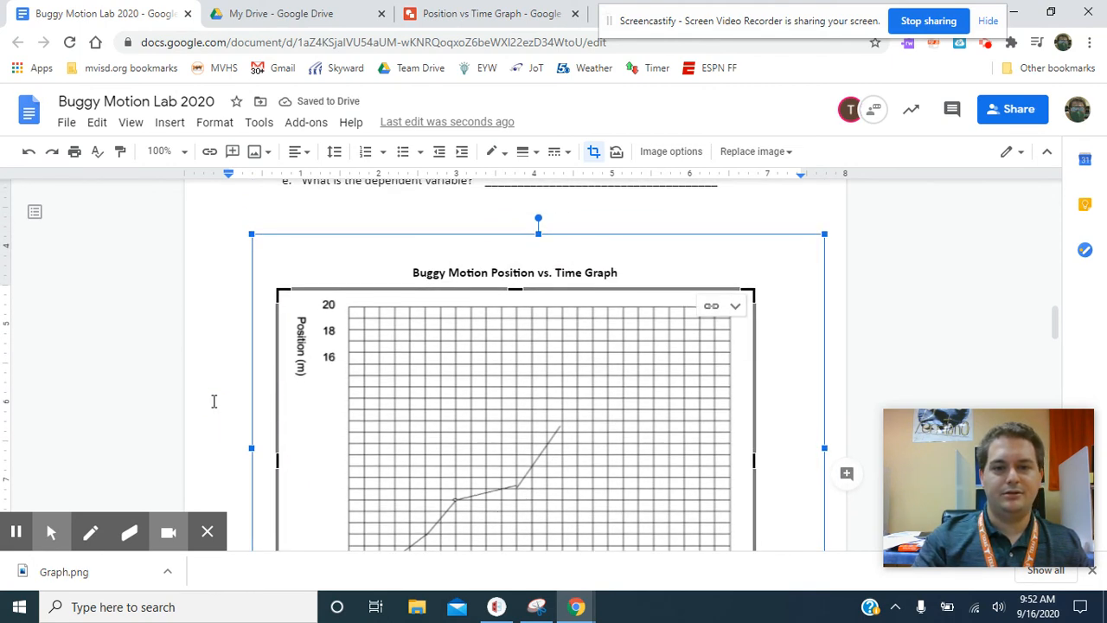
scroll(213, 401, down, 3)
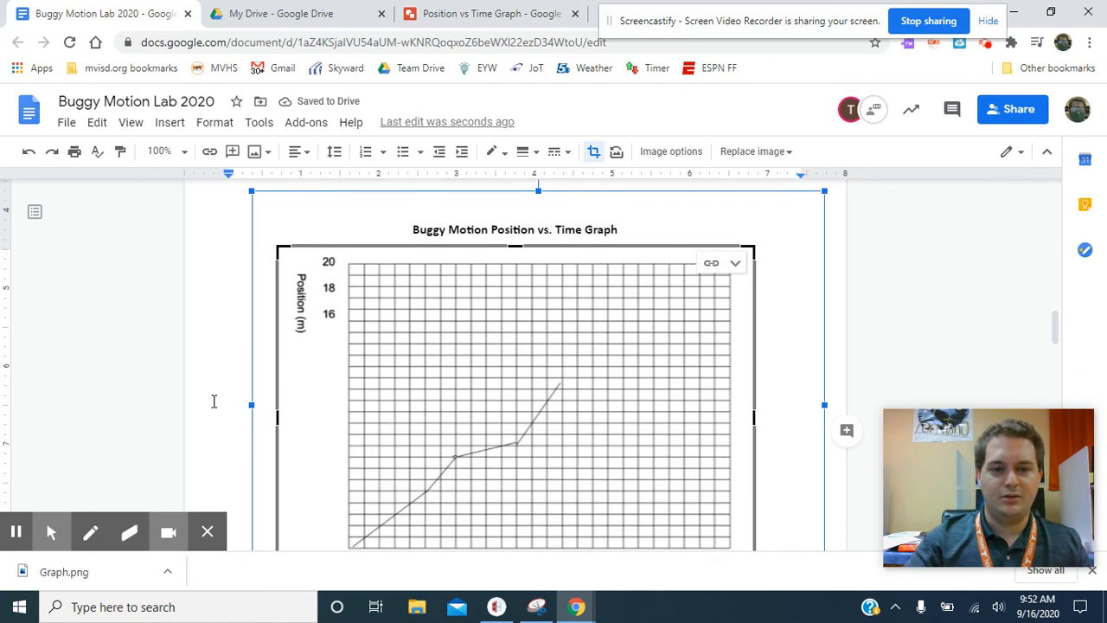
scroll(214, 401, up, 2)
scroll(213, 401, up, 1)
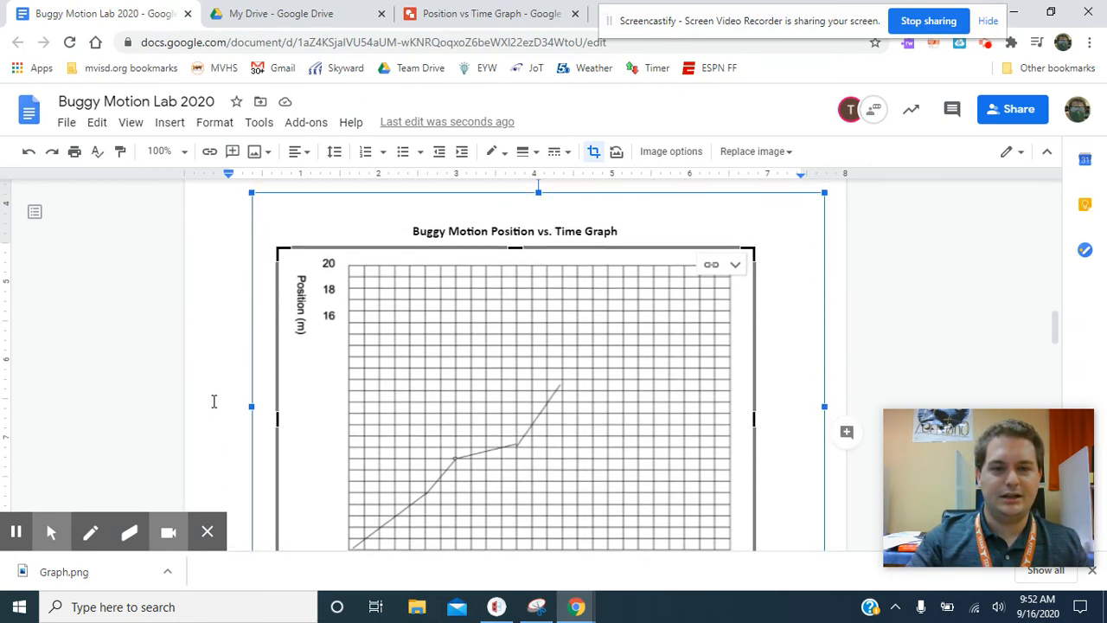
scroll(214, 402, up, 2)
scroll(213, 401, down, 6)
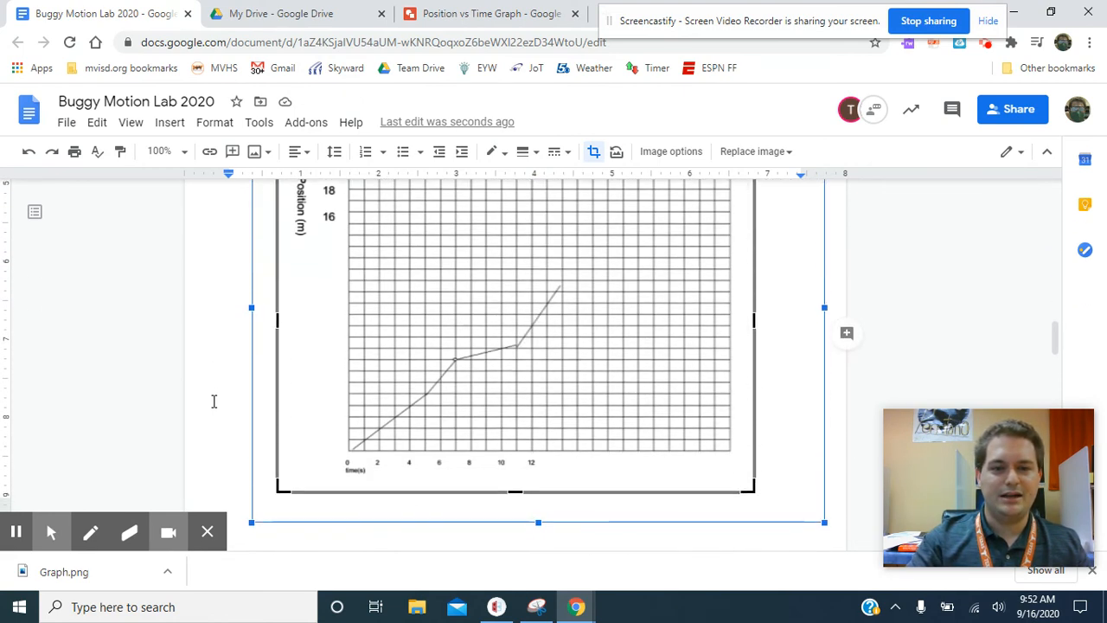
scroll(214, 402, up, 3)
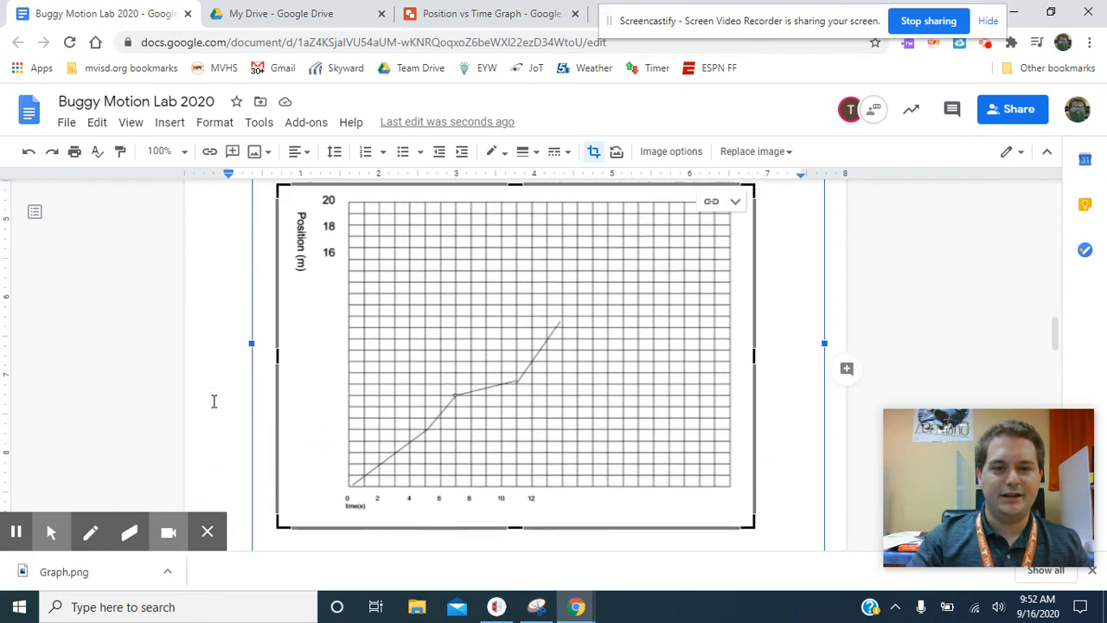
scroll(214, 401, down, 3)
scroll(213, 402, down, 4)
scroll(213, 401, up, 4)
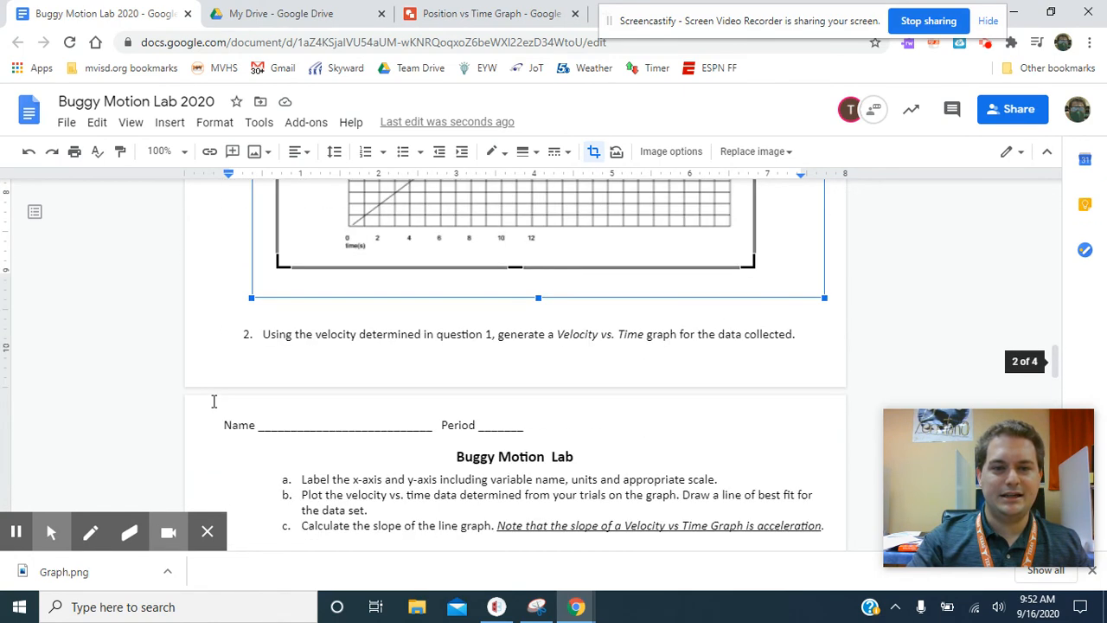
scroll(214, 401, up, 1)
scroll(214, 401, up, 5)
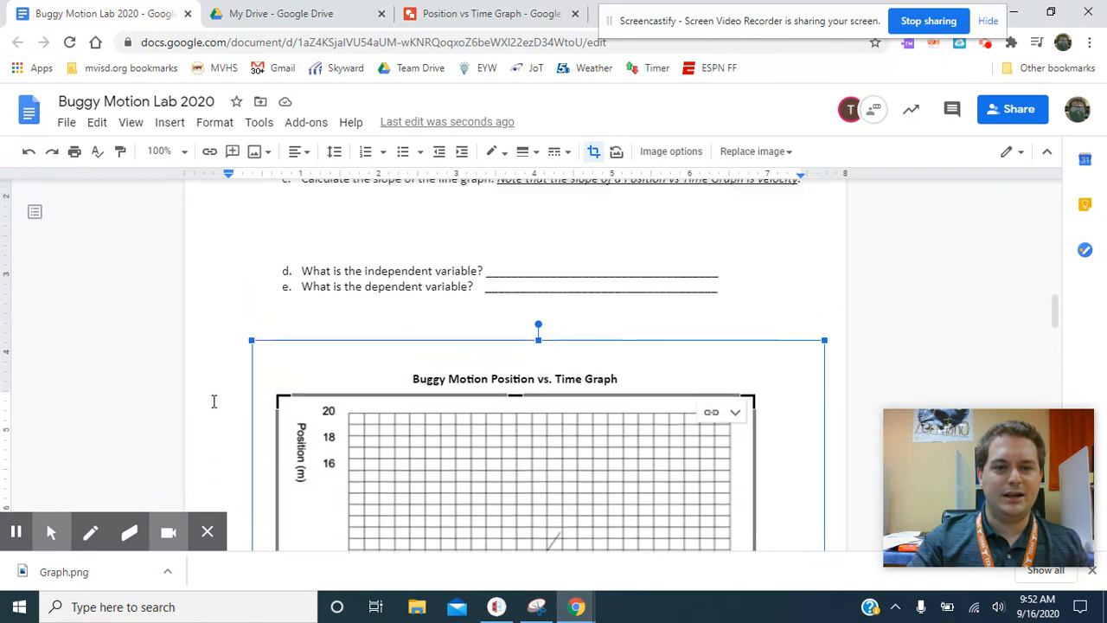
scroll(213, 402, down, 5)
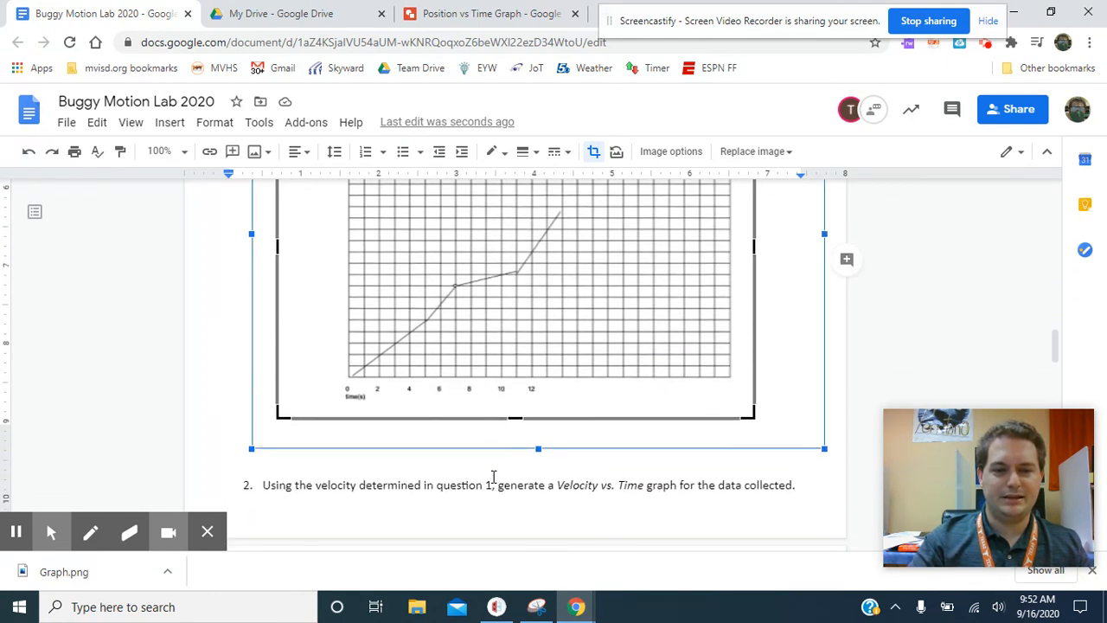
scroll(485, 478, up, 6)
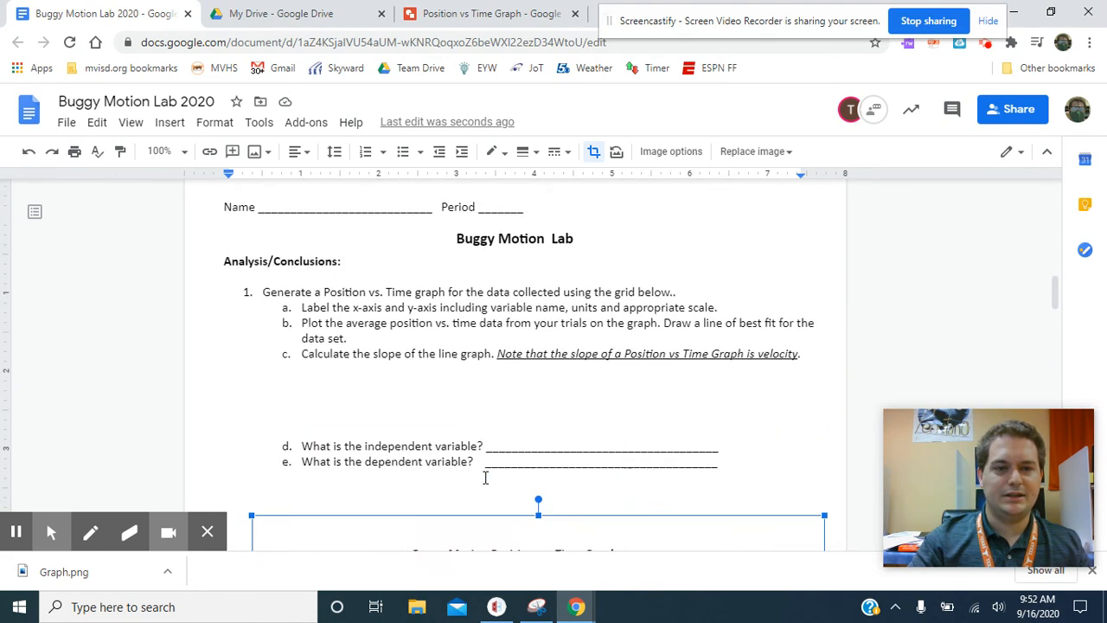
scroll(484, 477, down, 4)
scroll(484, 476, down, 4)
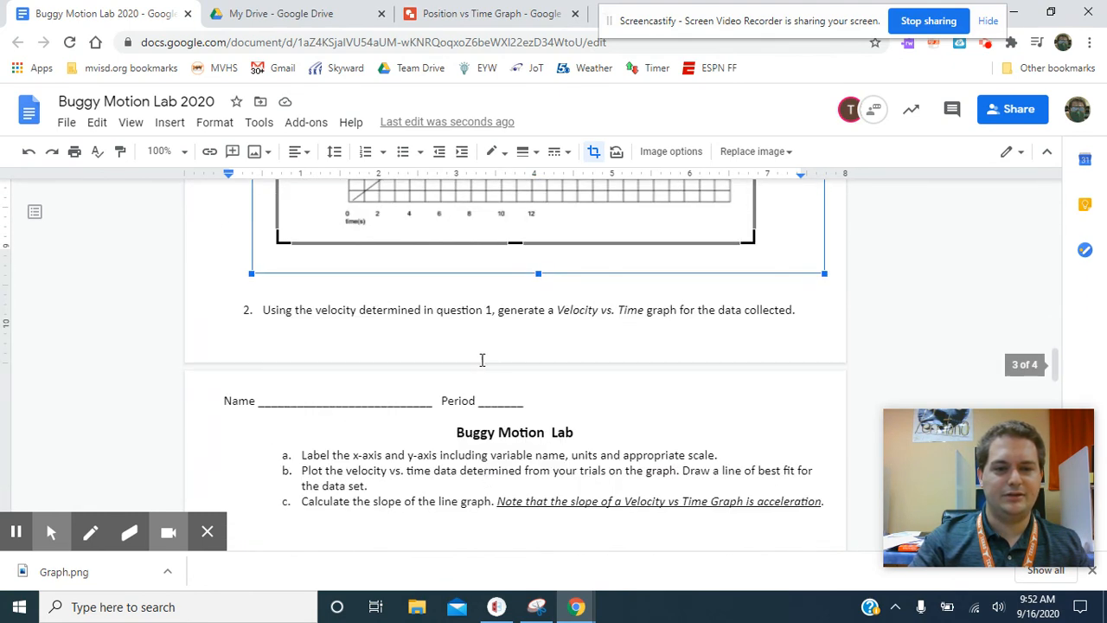
scroll(548, 336, up, 2)
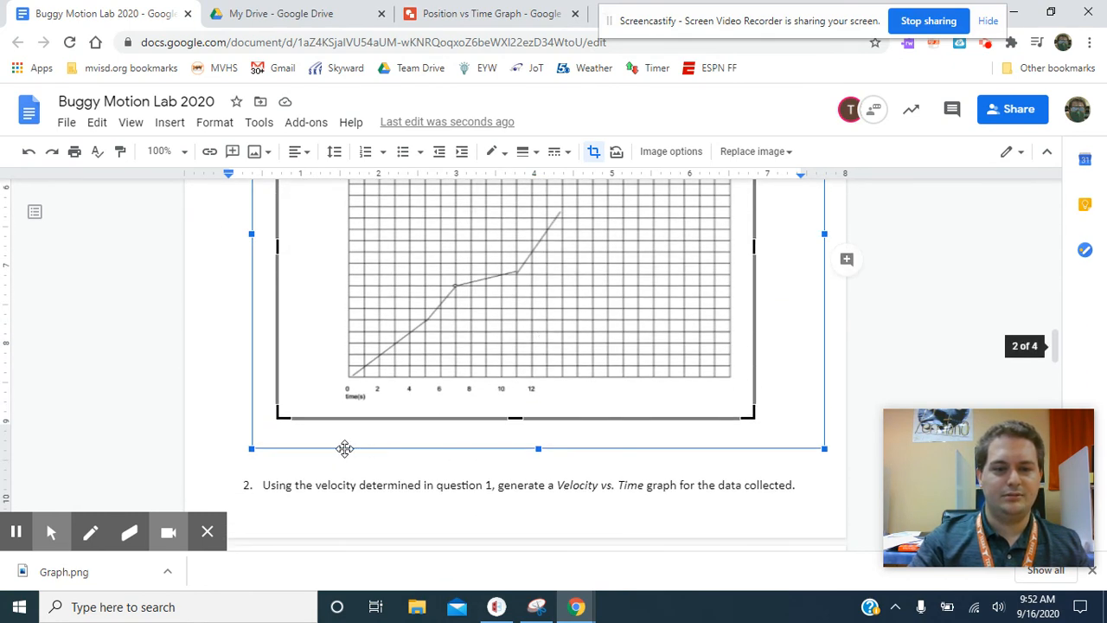
drag(393, 308, 387, 400)
scroll(386, 401, up, 2)
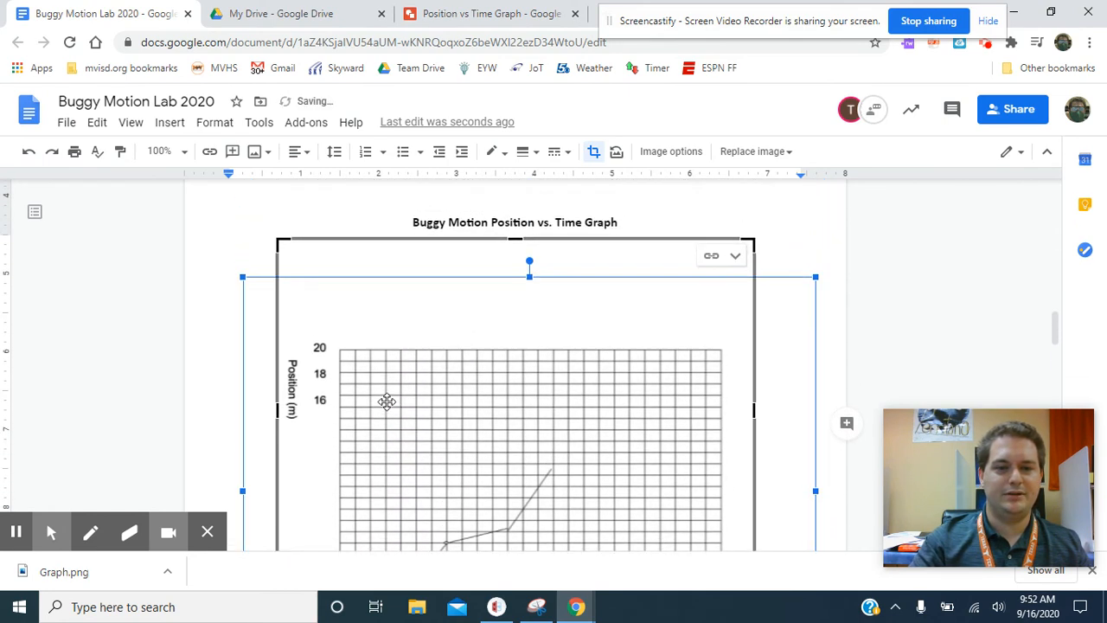
scroll(386, 401, down, 1)
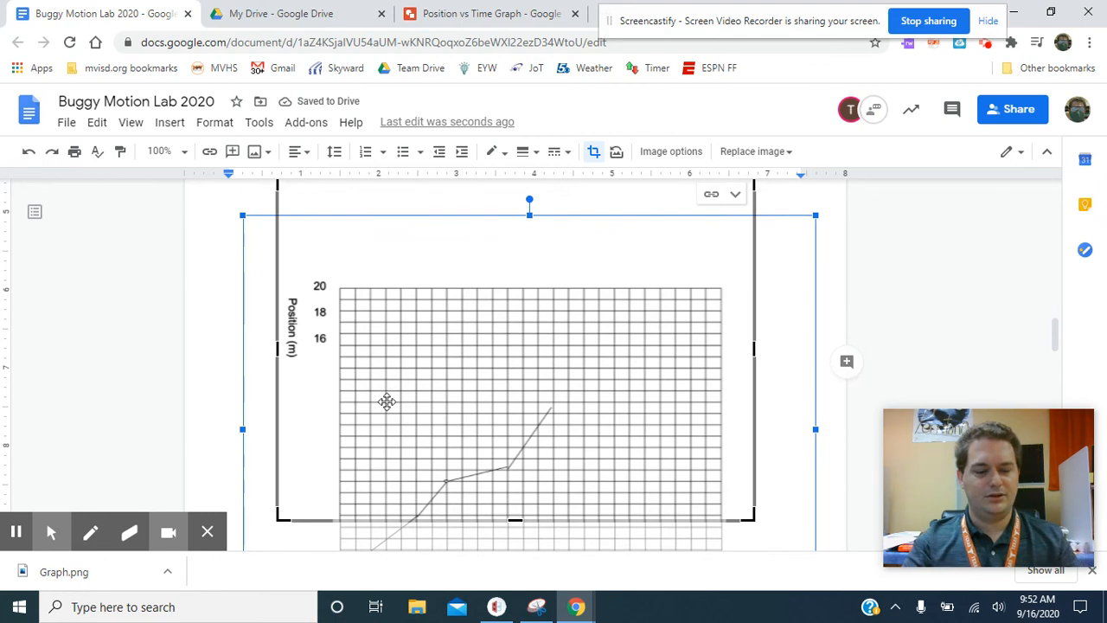
key(ctrl+z)
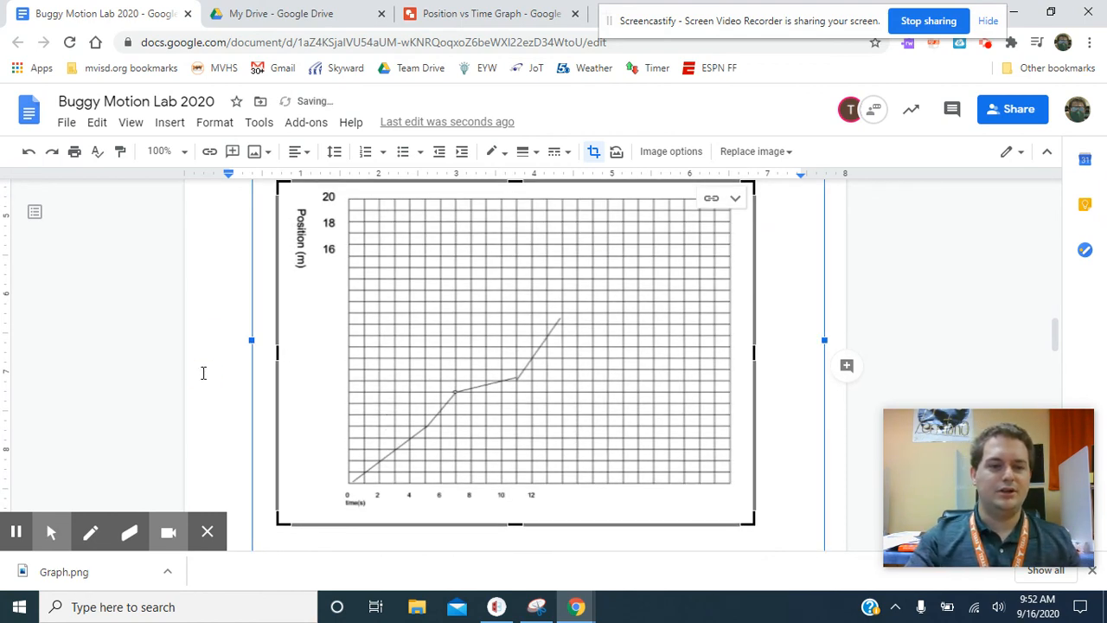
Finish cropping the graph and add a blank line above question 2 to push the whole question onto the next page.
scroll(203, 373, up, 5)
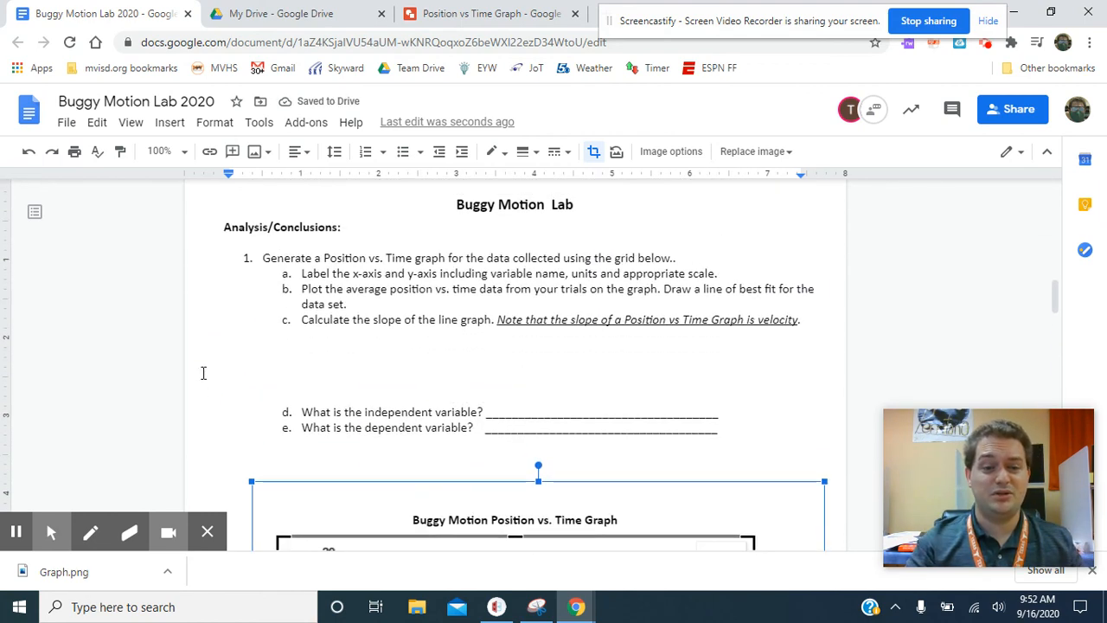
scroll(204, 373, down, 8)
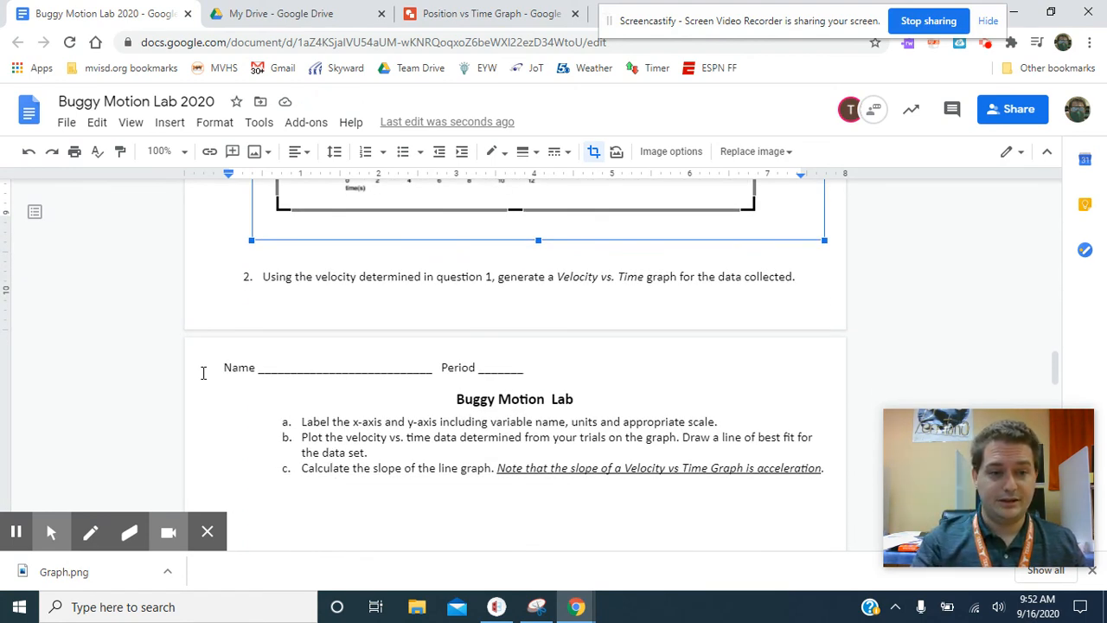
click(270, 266)
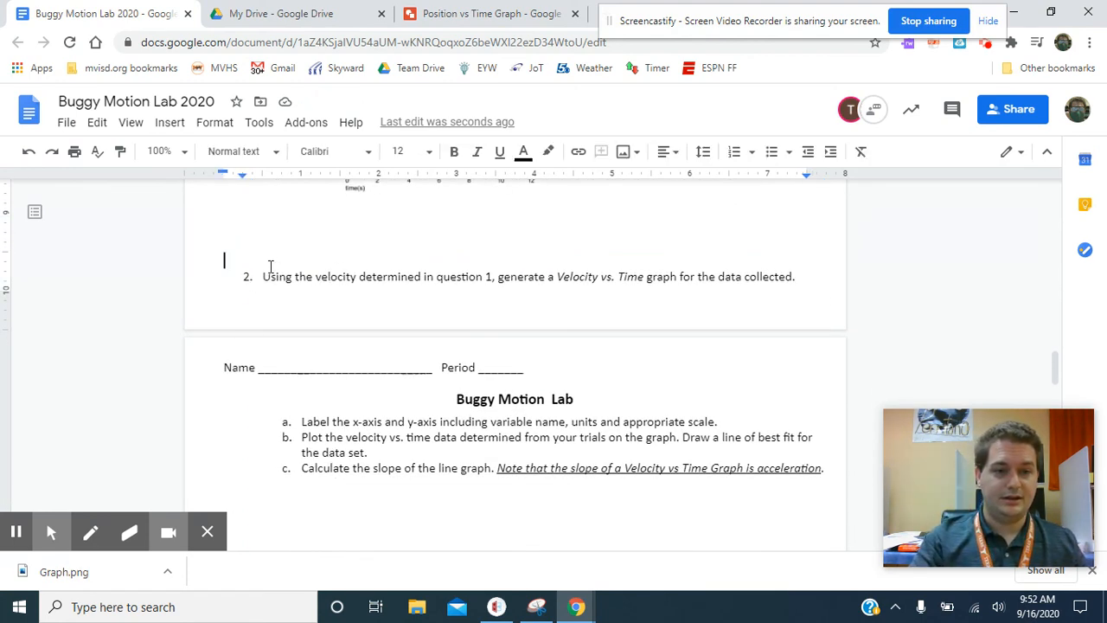
key(Return)
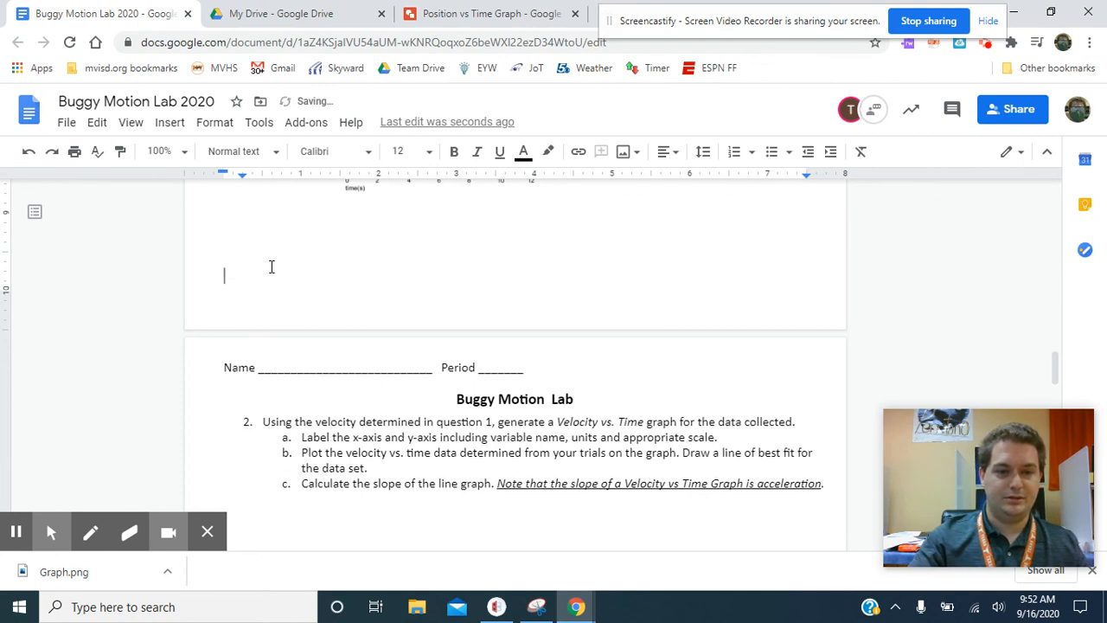
scroll(353, 266, up, 3)
scroll(353, 266, down, 2)
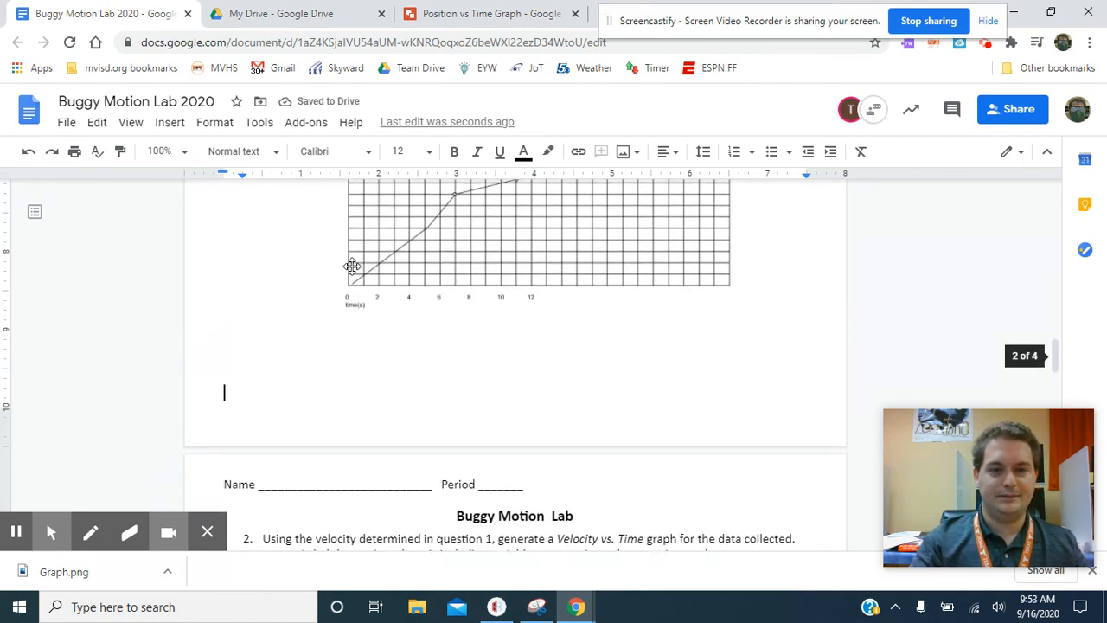
scroll(353, 266, up, 4)
scroll(353, 266, up, 1)
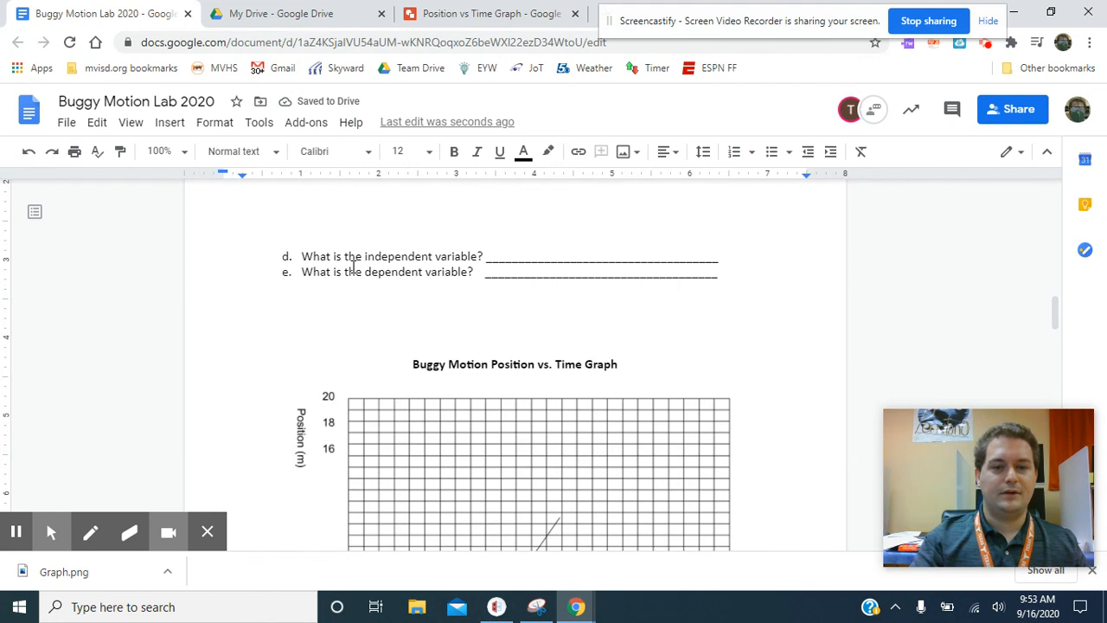